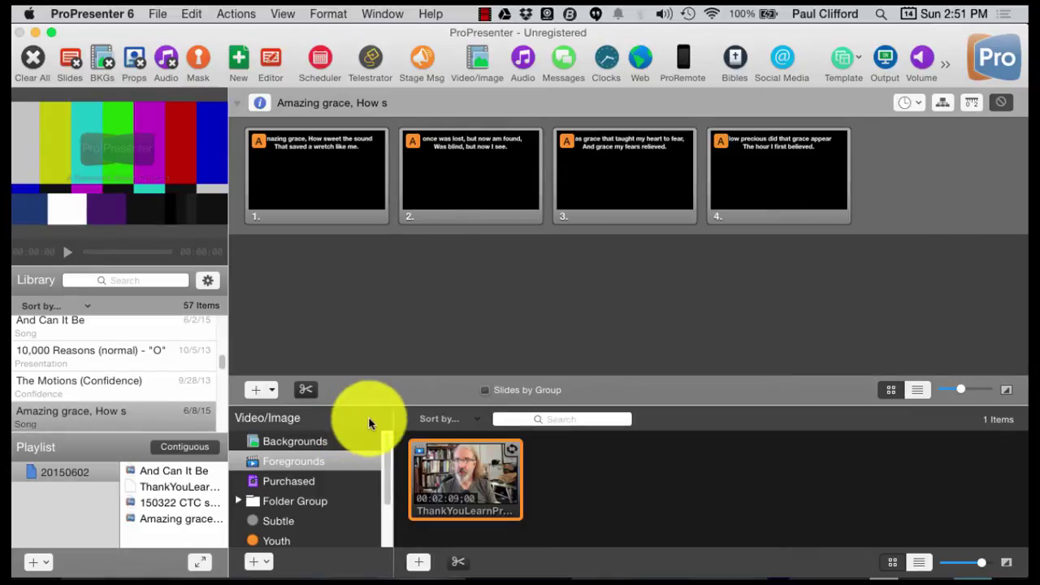
Toggle the Video/Image bin's visibility, hiding it and bringing it back below the slides
click(477, 53)
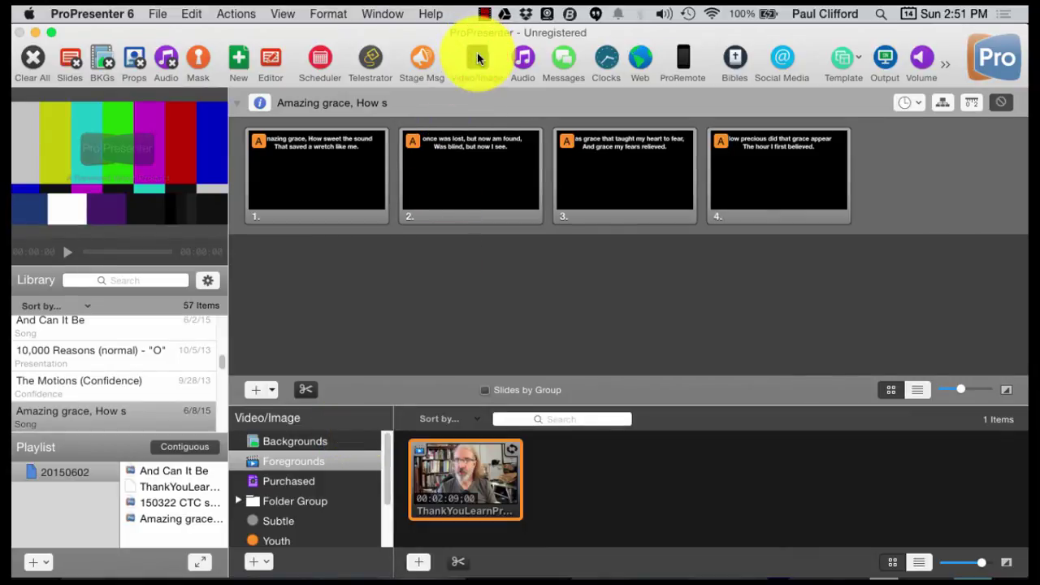
click(478, 57)
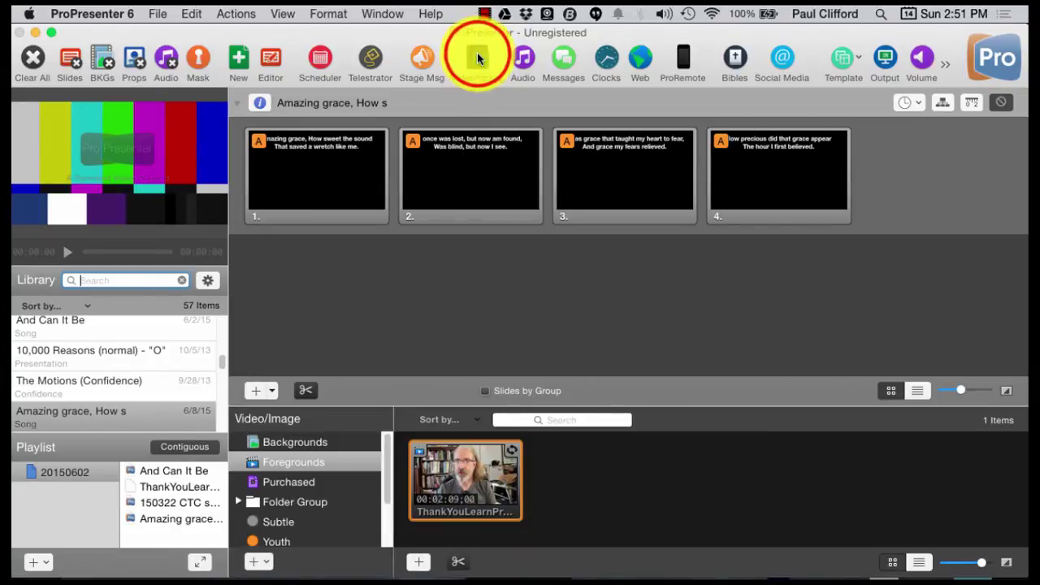
click(478, 57)
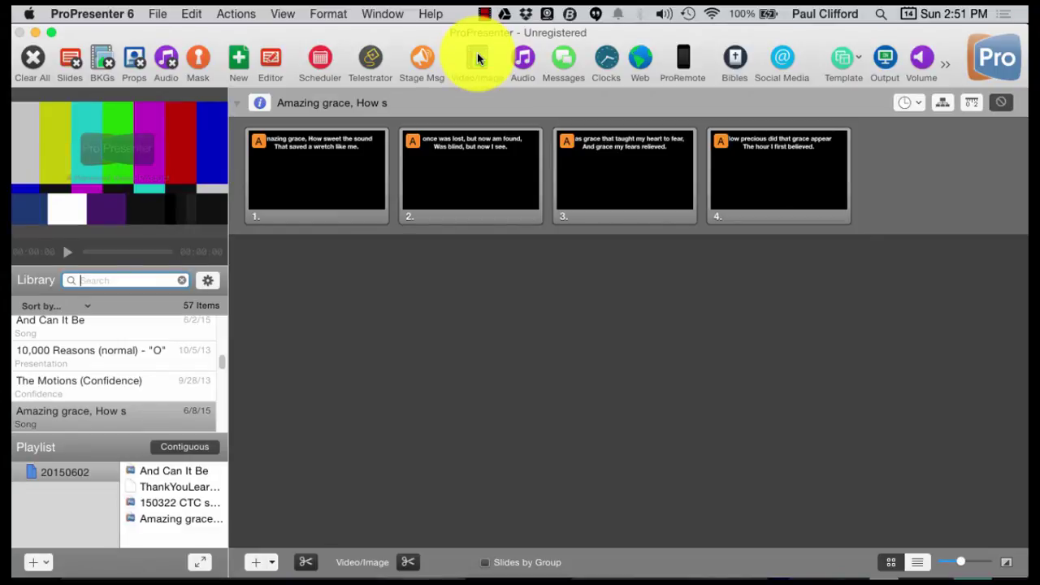
click(478, 57)
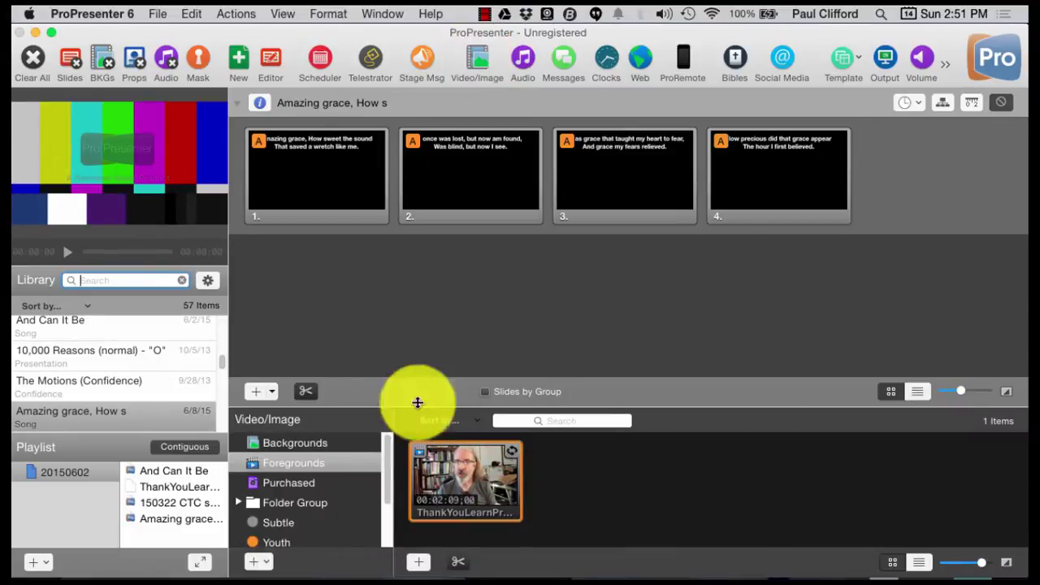
Compare the contents of the Backgrounds and Foregrounds playlists in the Video/Image bin
click(306, 442)
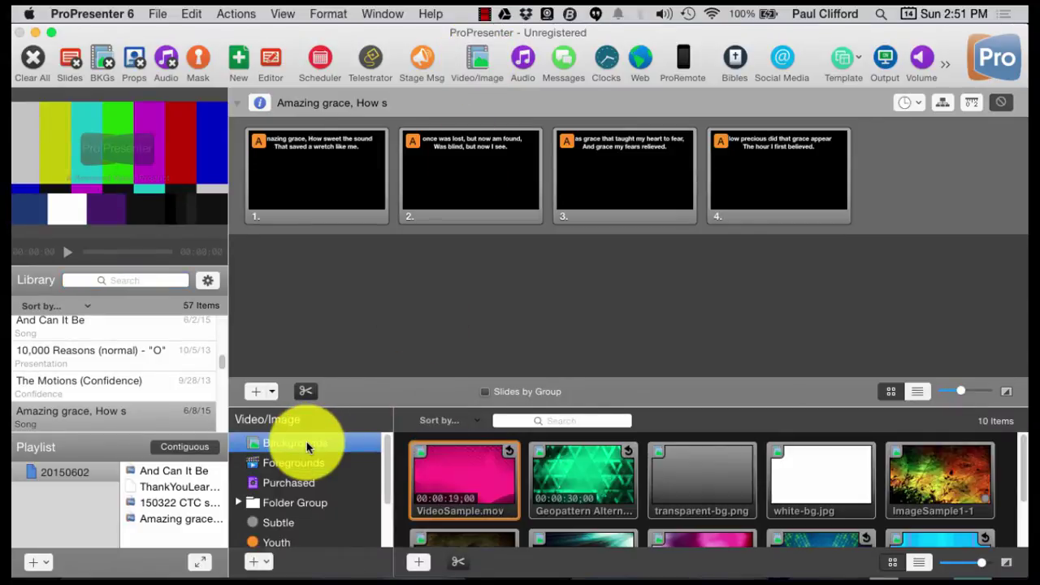
click(308, 463)
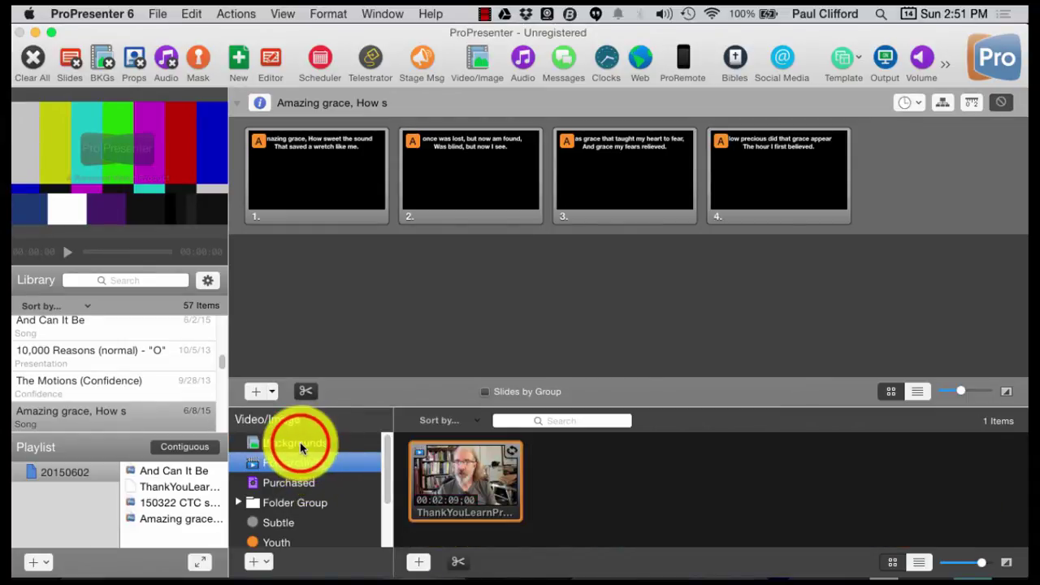
click(300, 445)
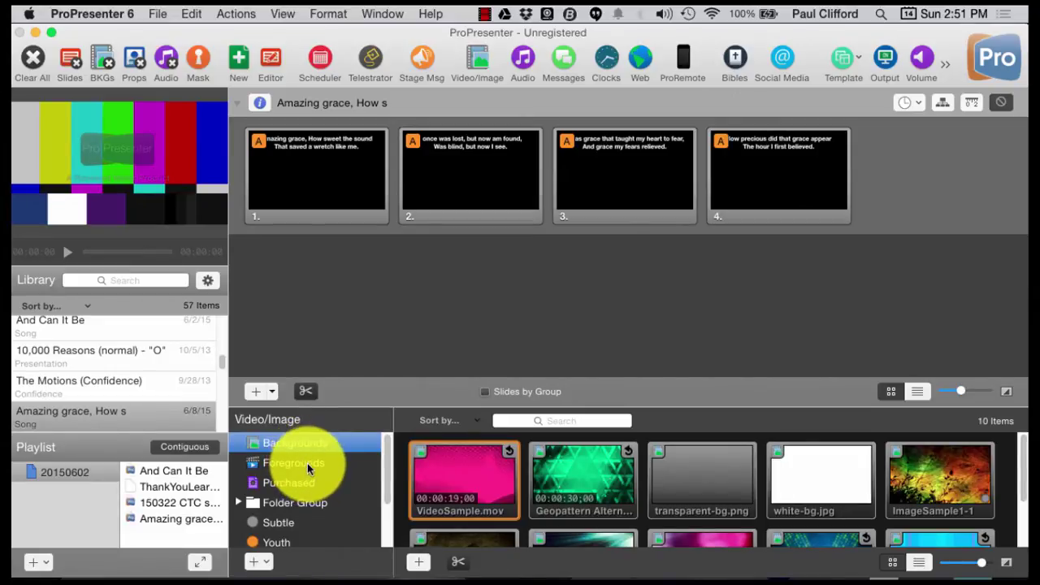
click(308, 464)
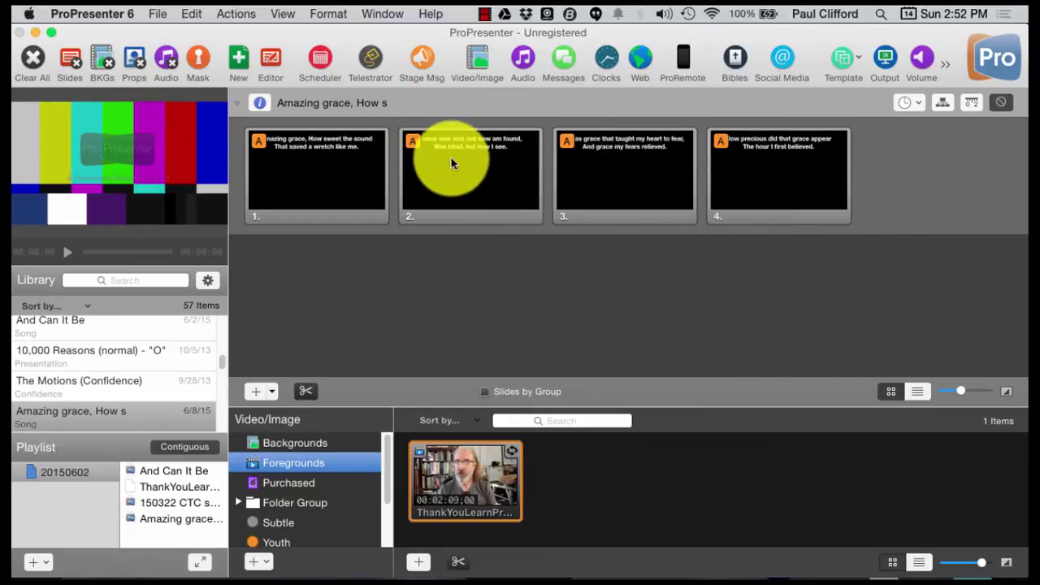
Send slide 1 of Amazing grace live, then replace it with the Foregrounds video and pause playback
click(303, 188)
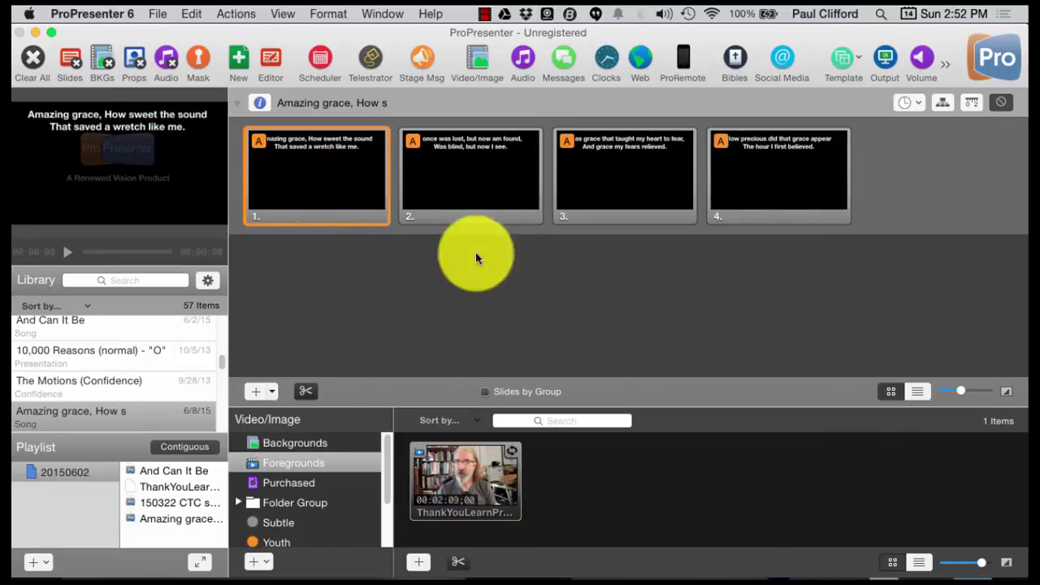
click(465, 492)
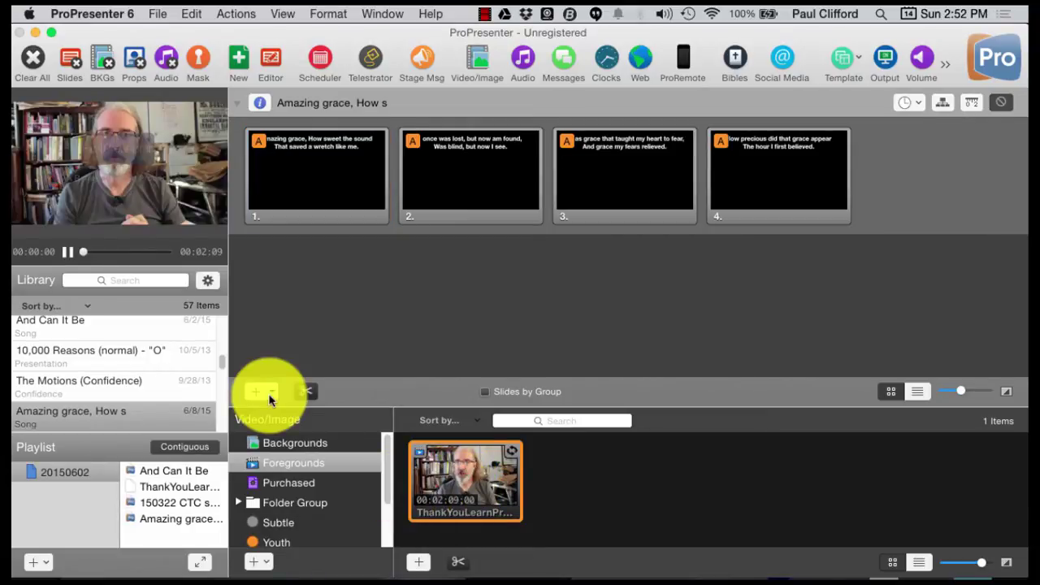
click(68, 252)
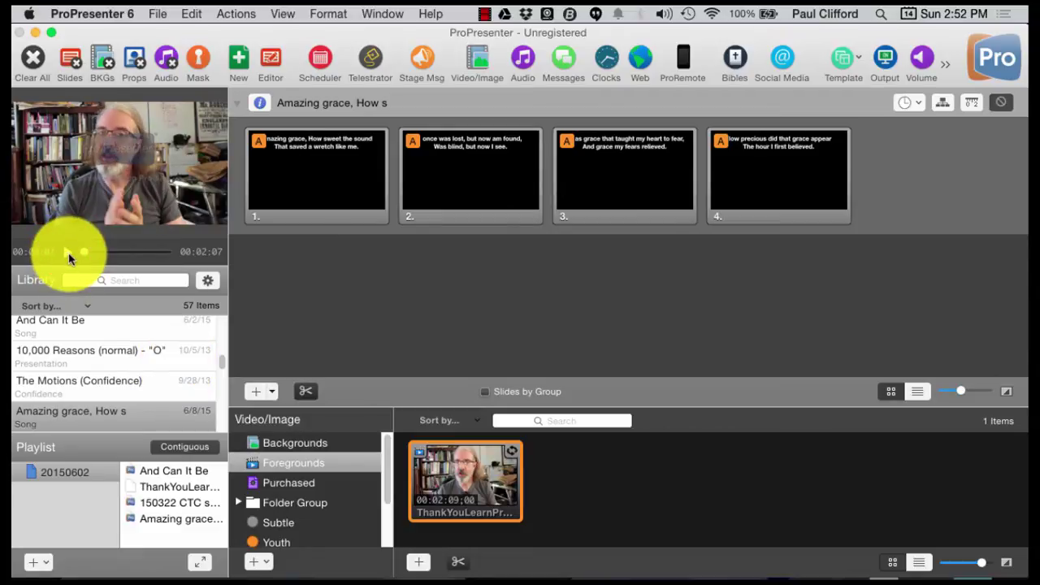
Play VideoSample.mov from Backgrounds behind slide 1, then swap the background to the green Geopattern video
click(316, 444)
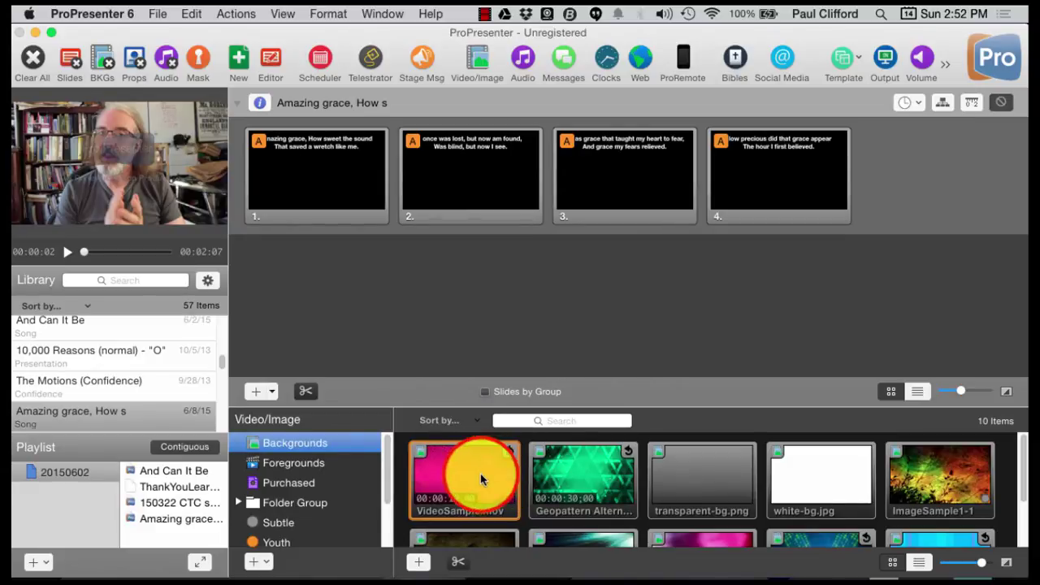
click(481, 479)
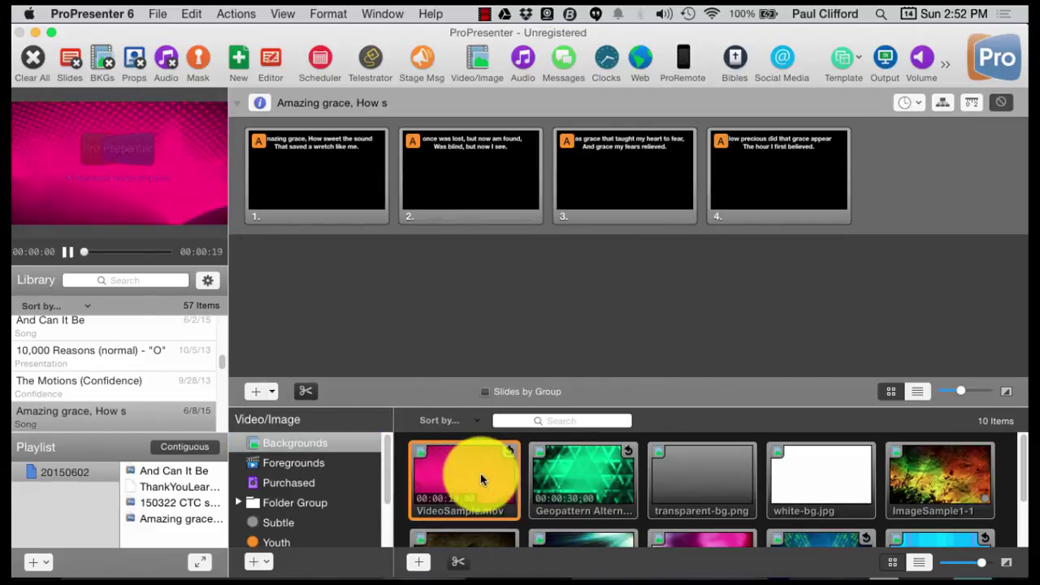
click(311, 156)
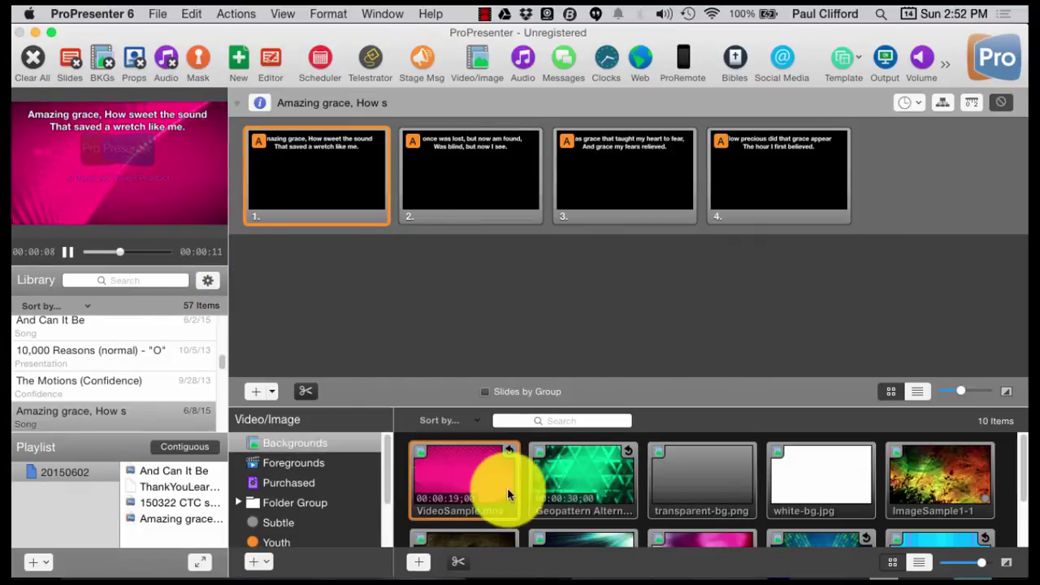
click(575, 488)
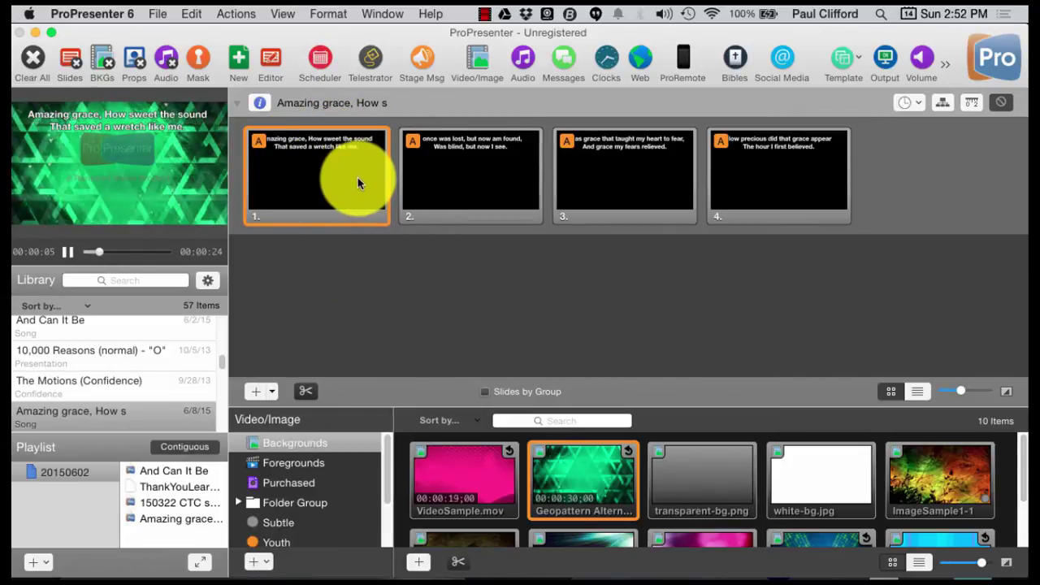
Send the Foregrounds video live again over the slide and background, and pause its playback
click(297, 464)
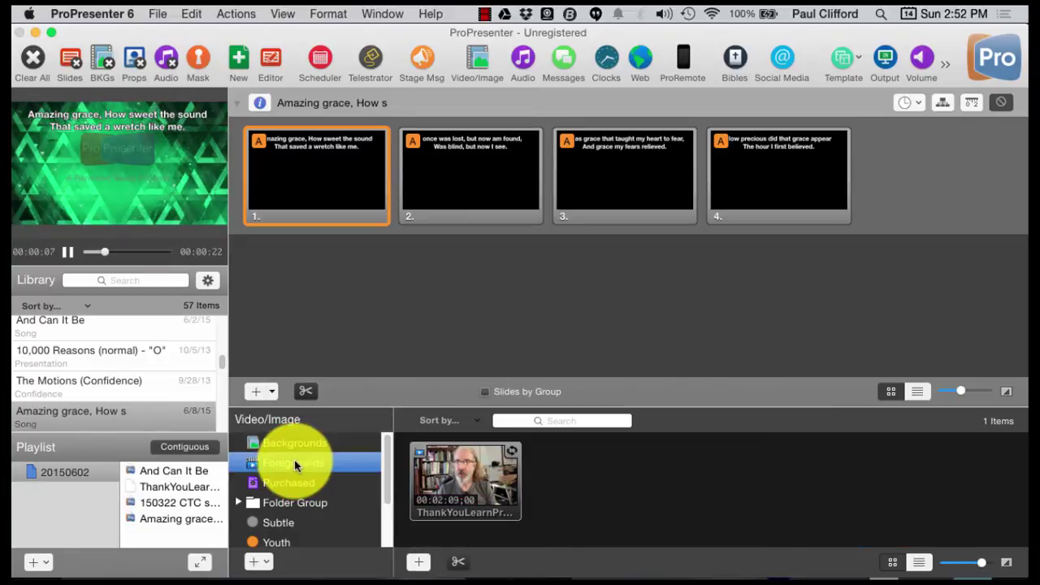
click(493, 484)
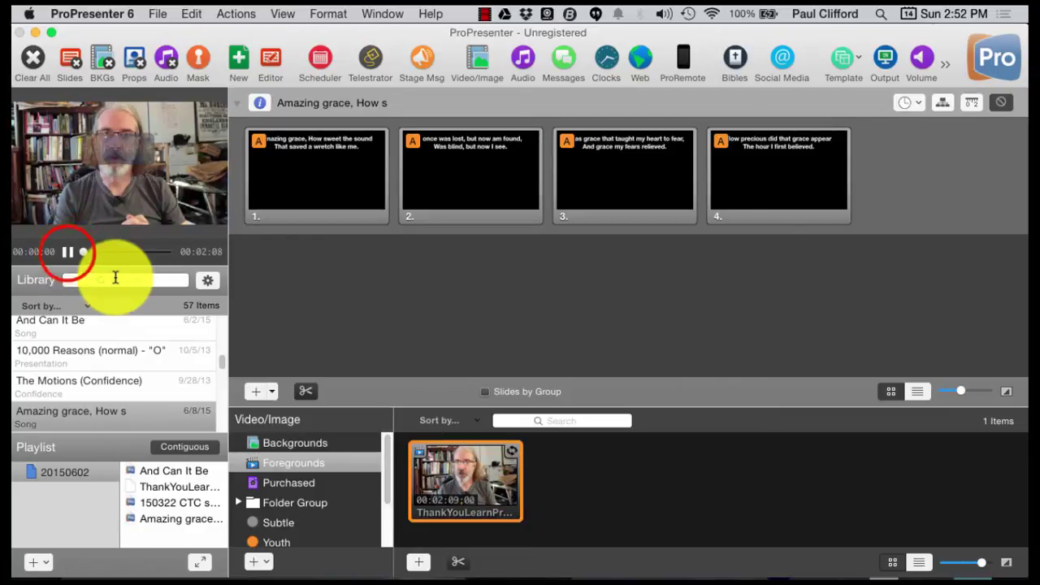
click(67, 252)
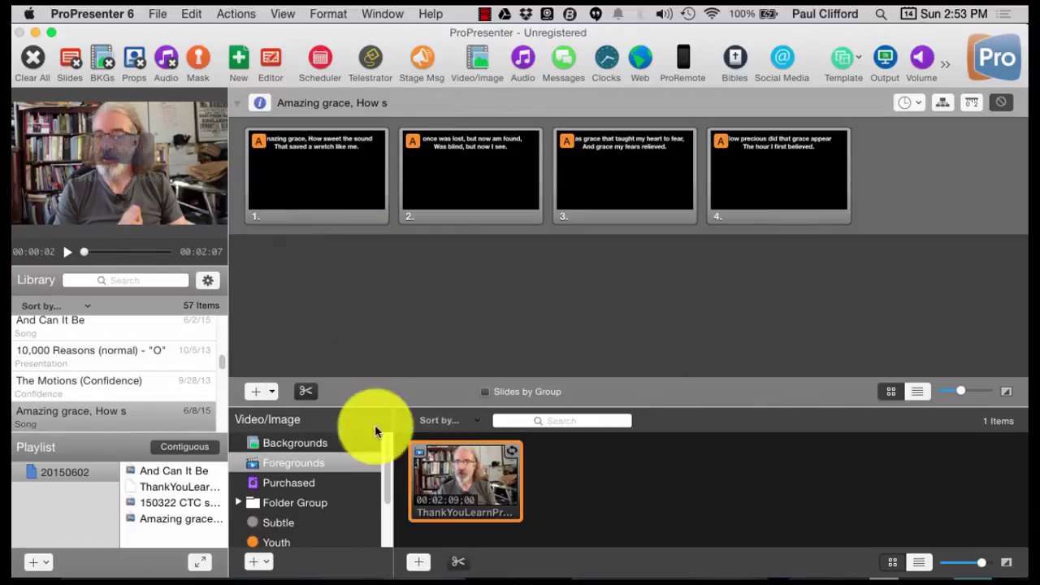
Open slide 1 in the slide editor and add "ProPresenter 6 Tutorial- Working with text.mp4" from the Screencasts Pro6 folder as a video element
right_click(330, 180)
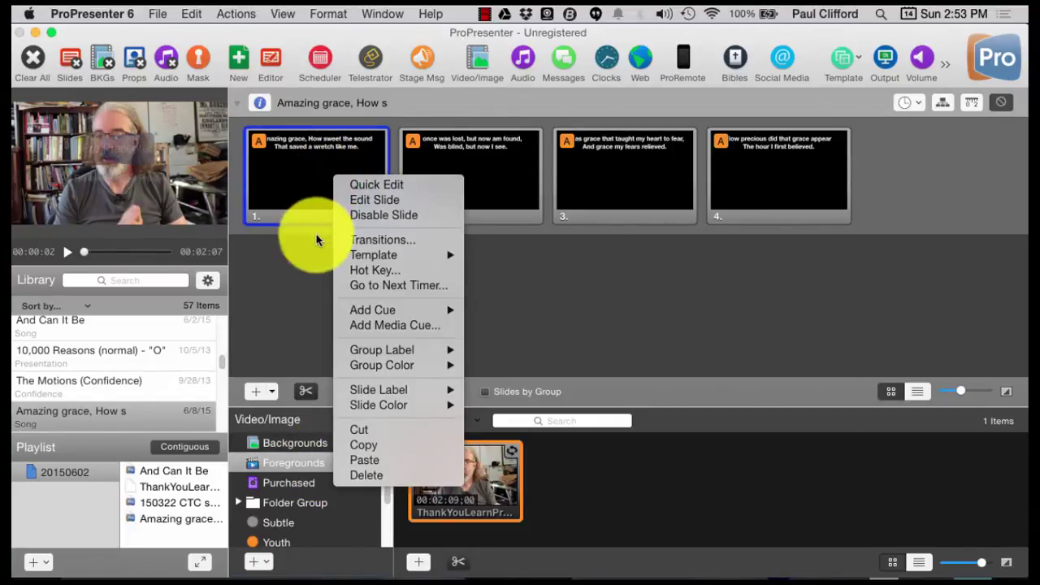
click(356, 199)
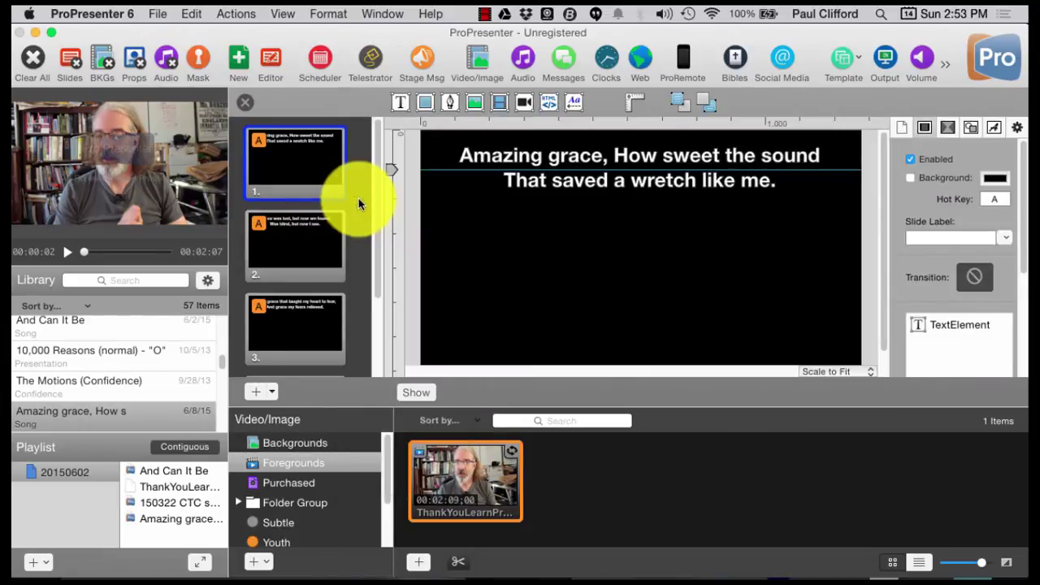
click(498, 100)
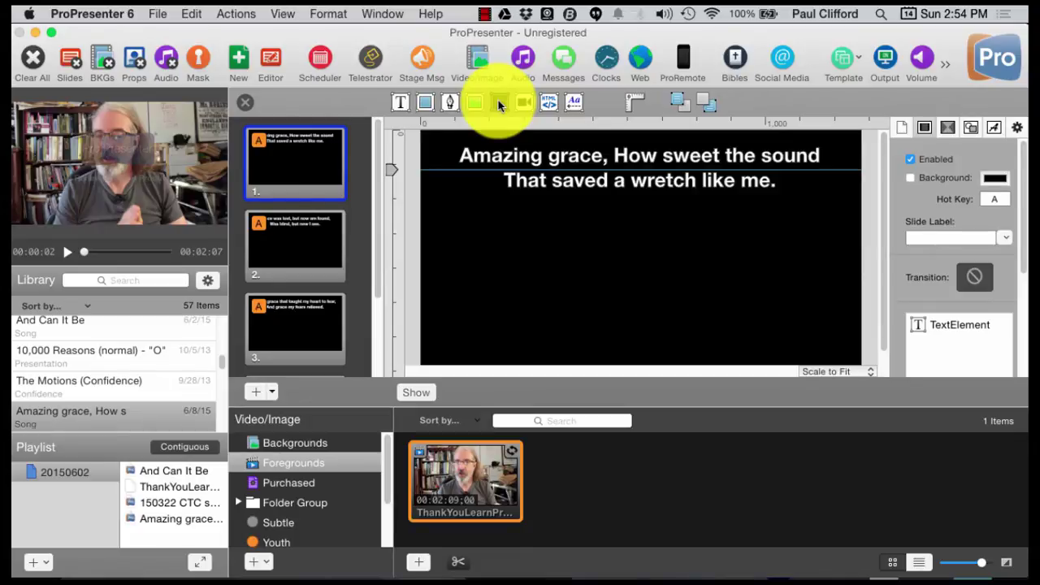
click(498, 102)
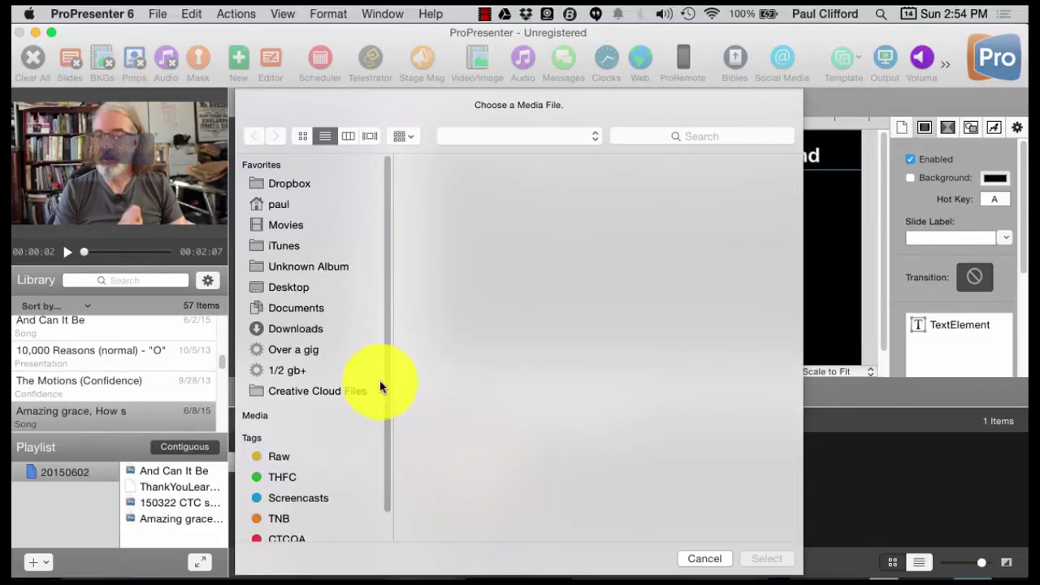
scroll(300, 374, down, 3)
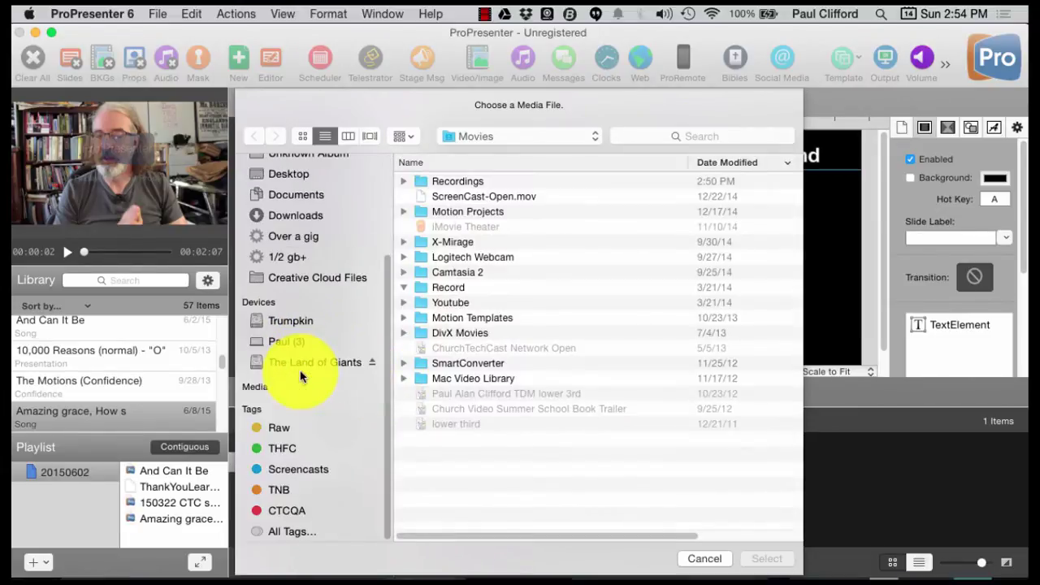
click(291, 474)
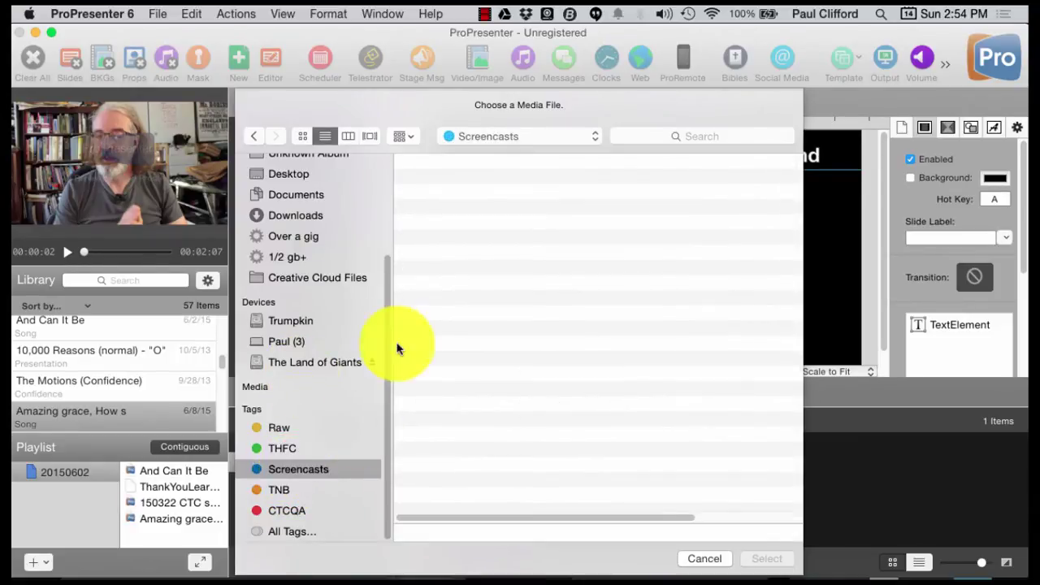
click(432, 182)
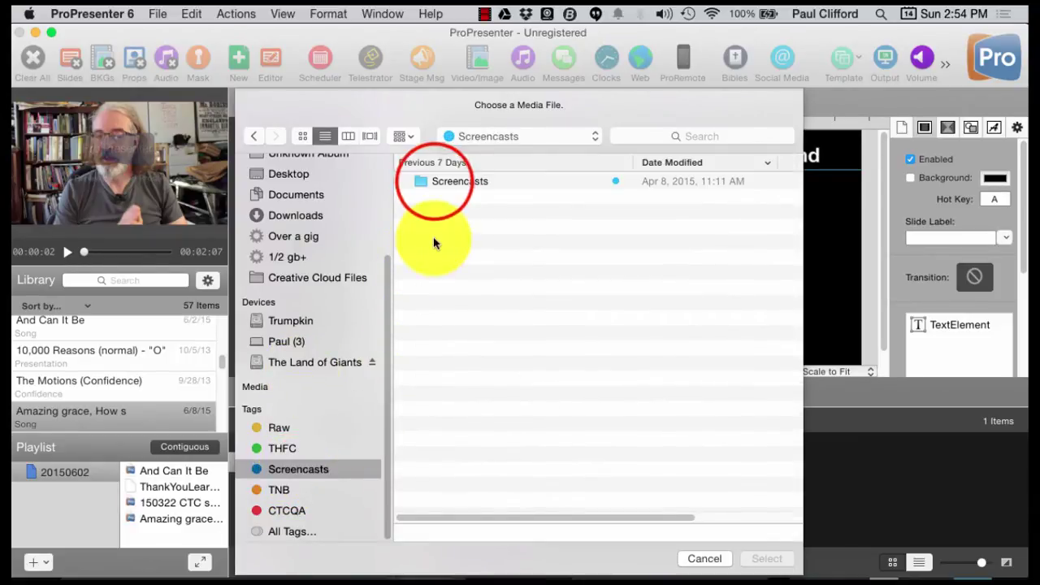
double_click(434, 182)
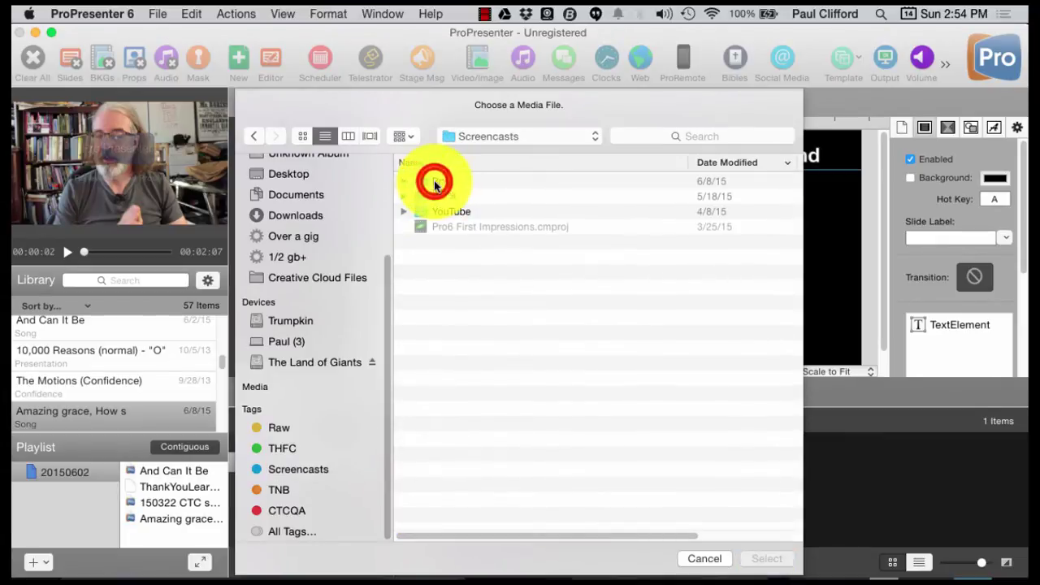
double_click(434, 182)
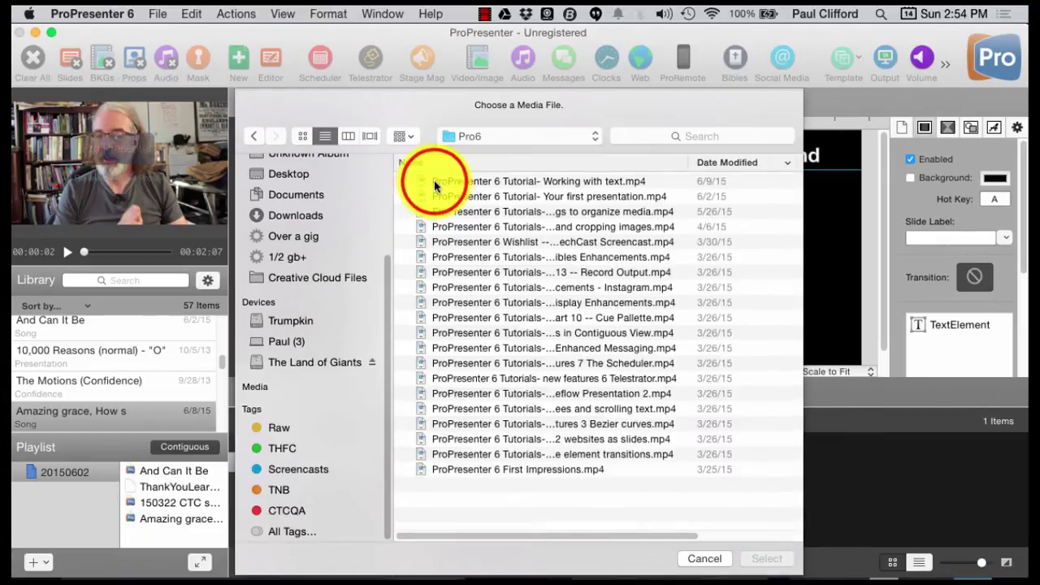
click(434, 185)
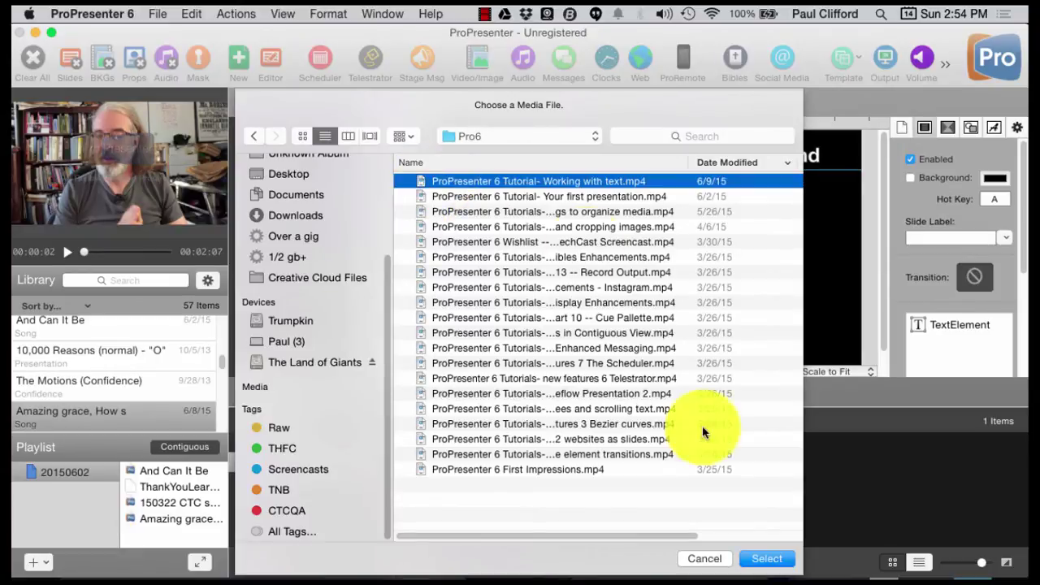
click(760, 559)
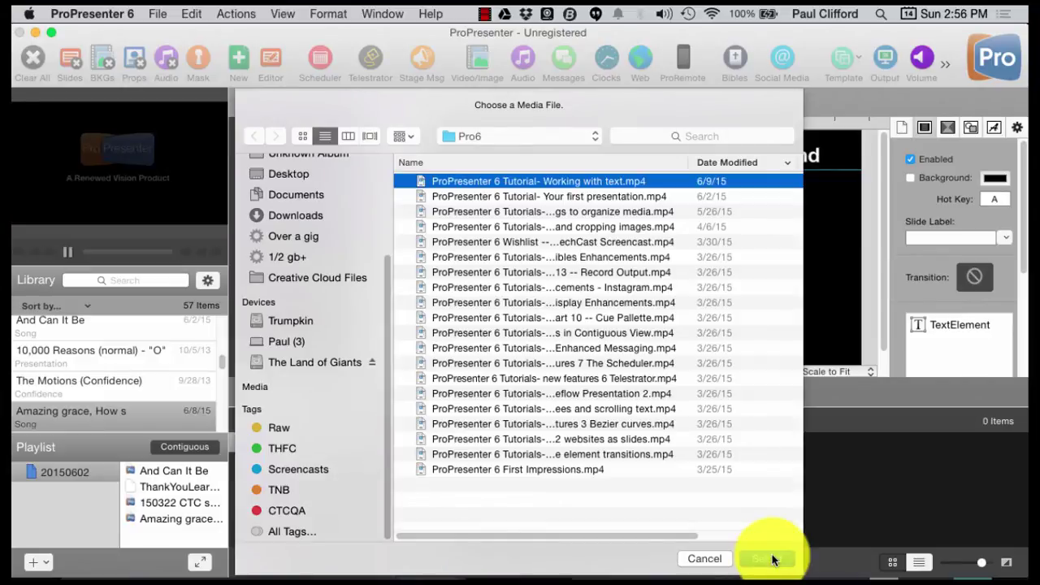
click(770, 559)
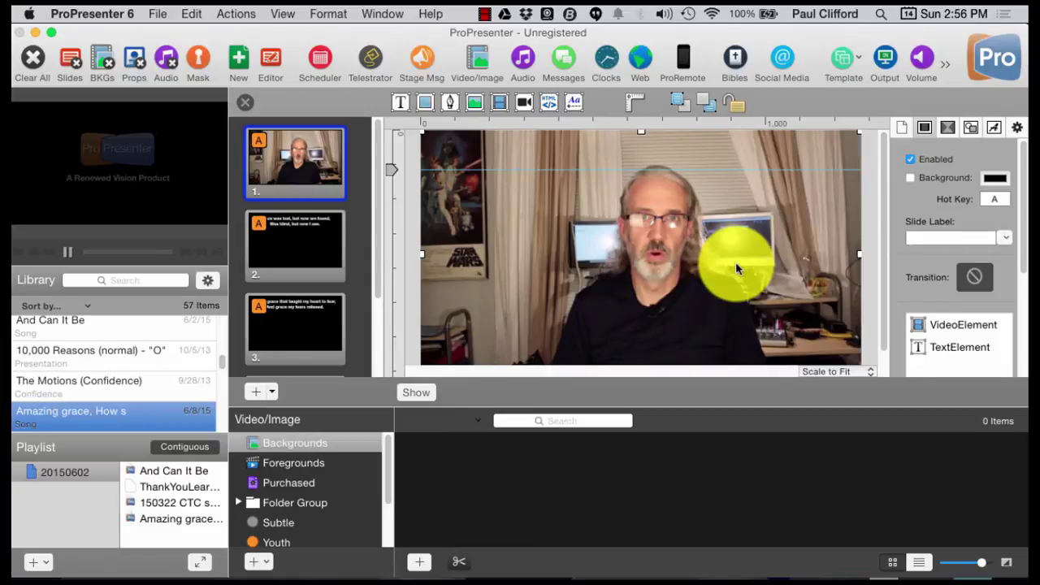
Move the TextElement above the VideoElement in slide 1's element order and close the slide editor
click(918, 349)
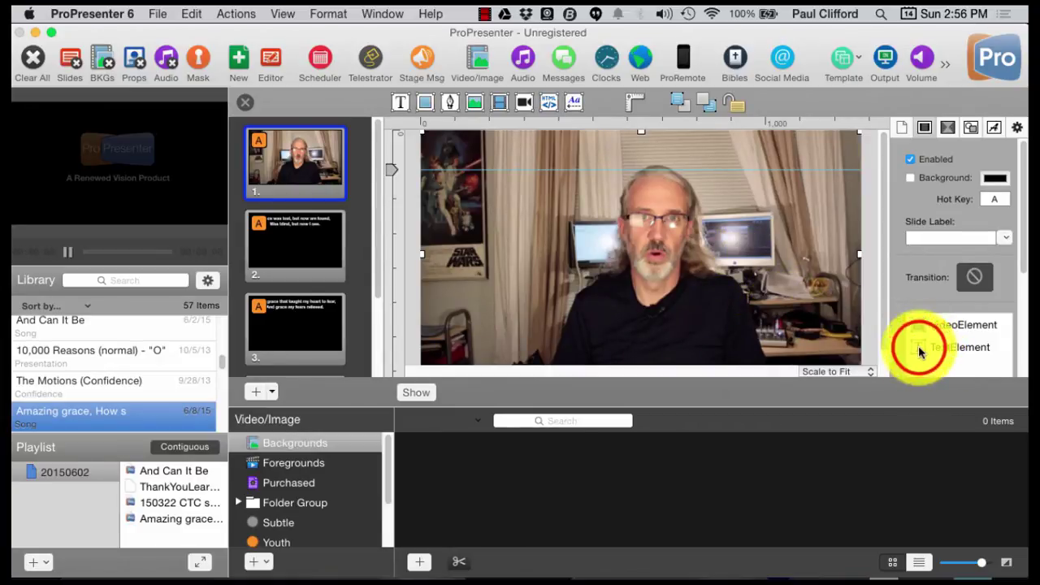
click(919, 336)
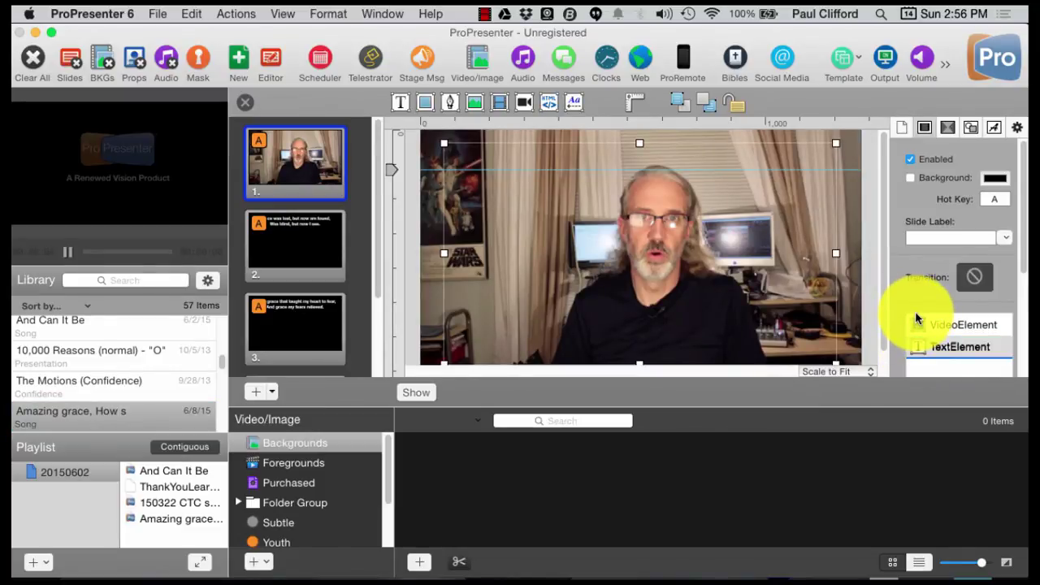
drag(916, 317, 898, 290)
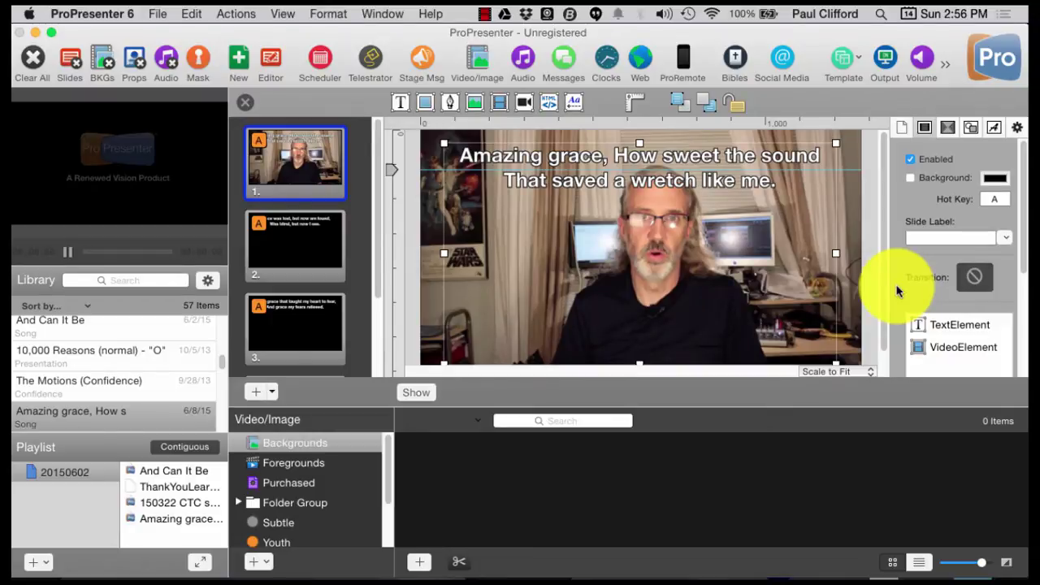
scroll(898, 290, down, 2)
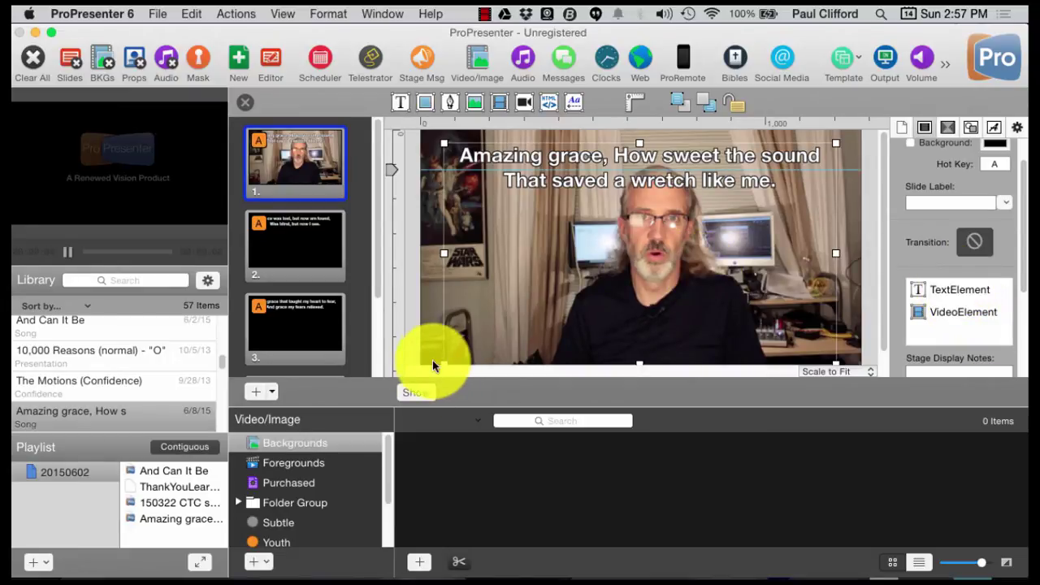
click(235, 102)
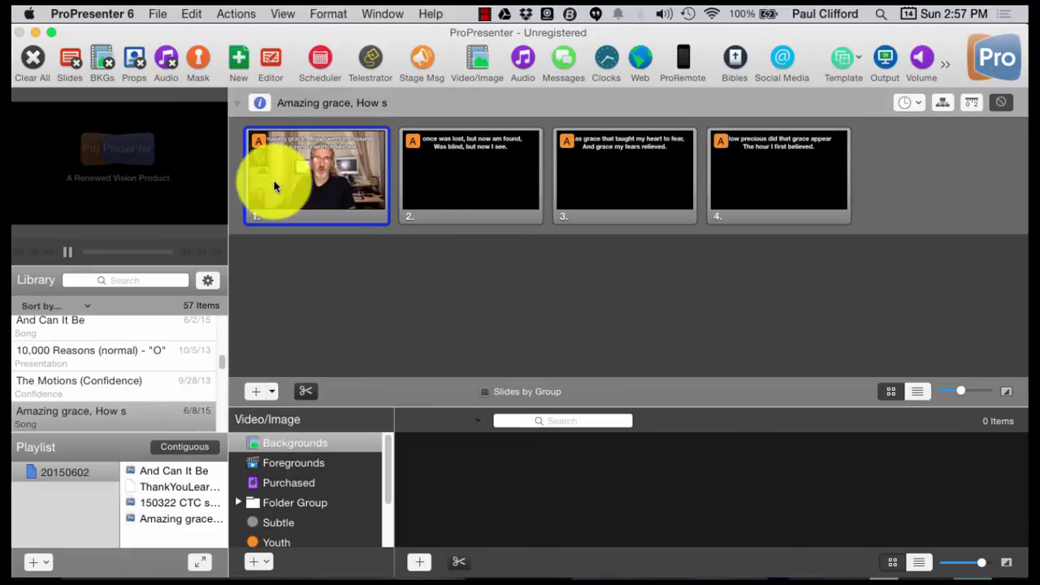
Attach the green Geopattern video from Backgrounds to slide 3 as its background
click(305, 463)
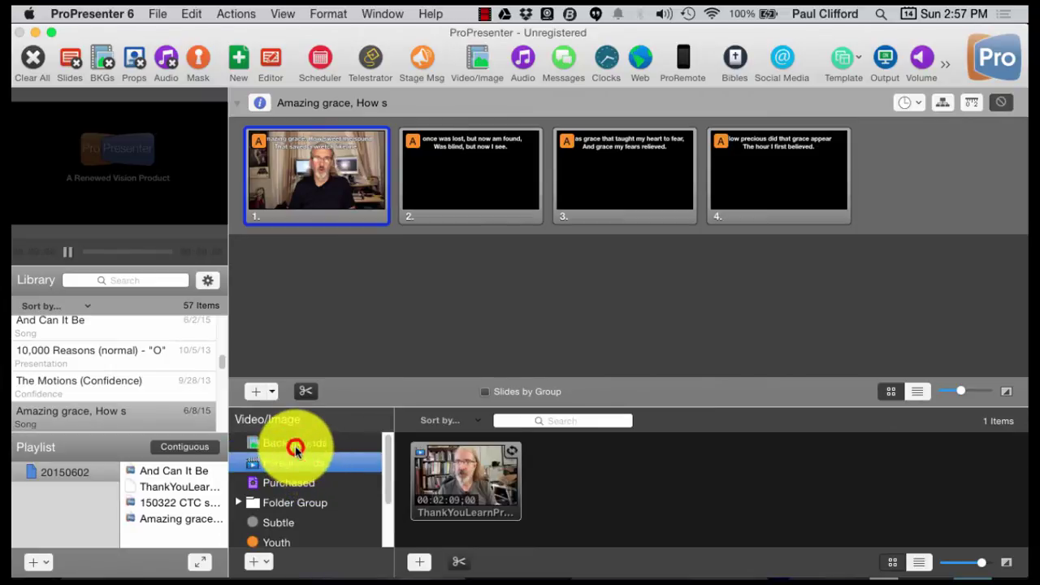
click(295, 444)
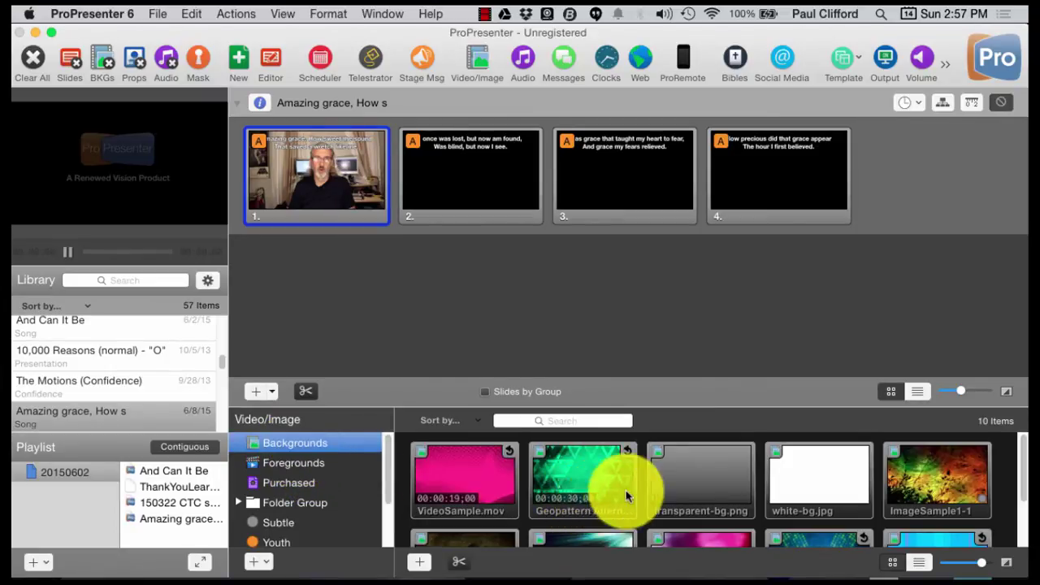
click(590, 477)
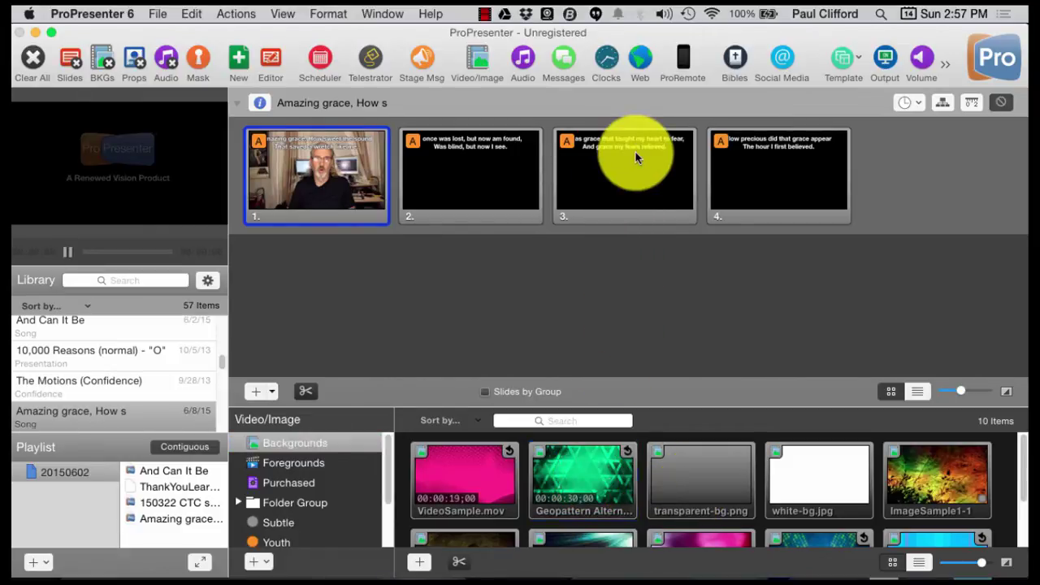
click(598, 463)
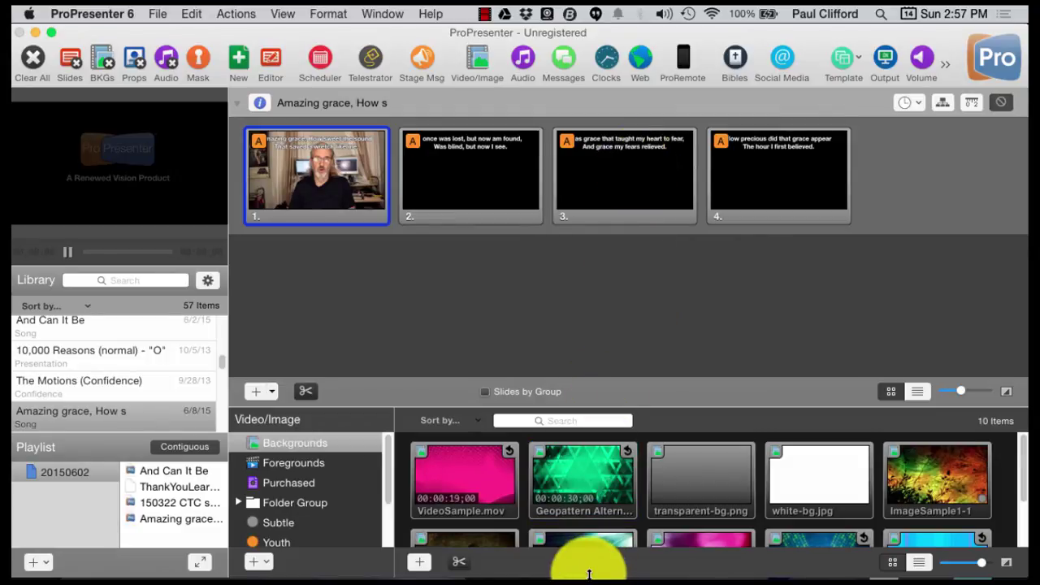
click(585, 486)
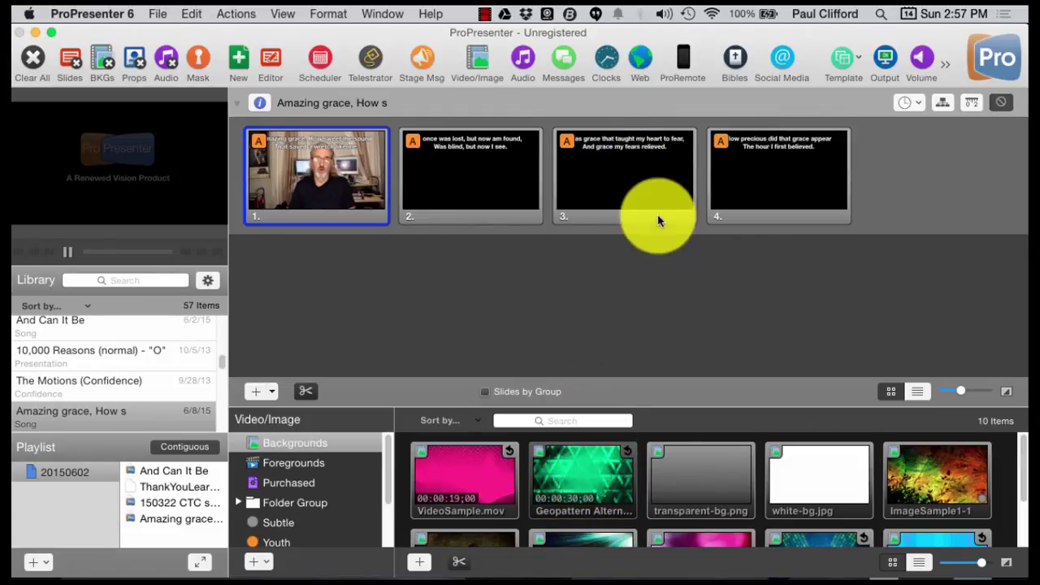
click(594, 477)
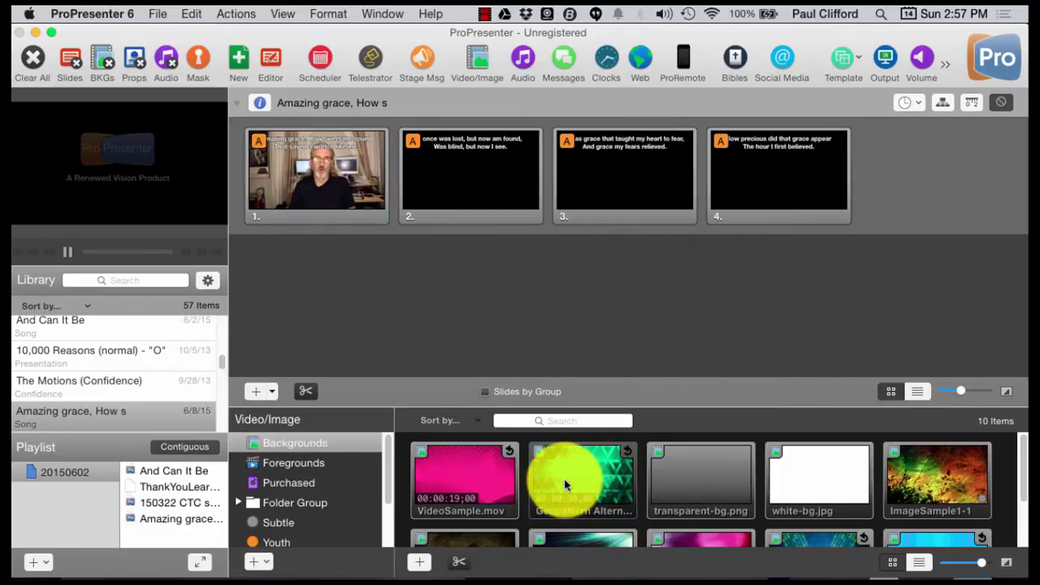
drag(593, 482, 611, 178)
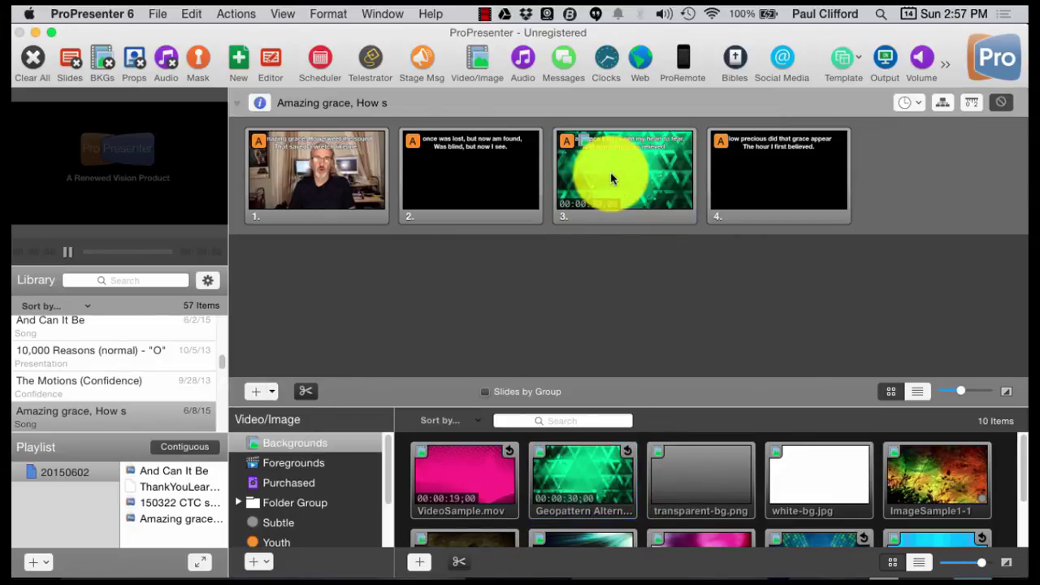
click(486, 486)
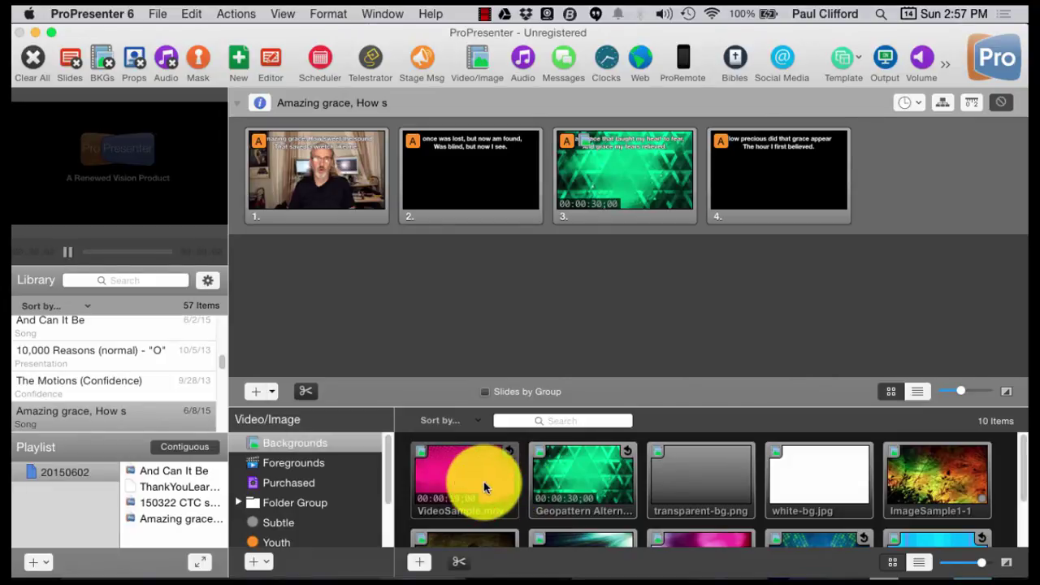
mouse_move(484, 486)
mouse_down()
mouse_move(534, 486)
mouse_move(481, 485)
mouse_up()
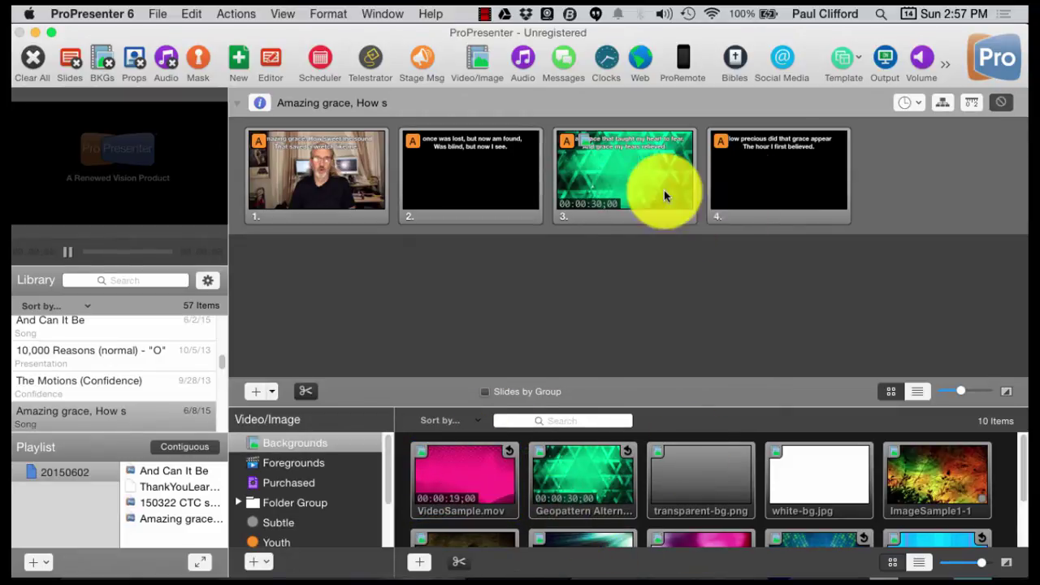
Send slides 1, 2, 3 and 4 live one after another to demonstrate the video element and slide 3's background
click(285, 181)
click(286, 182)
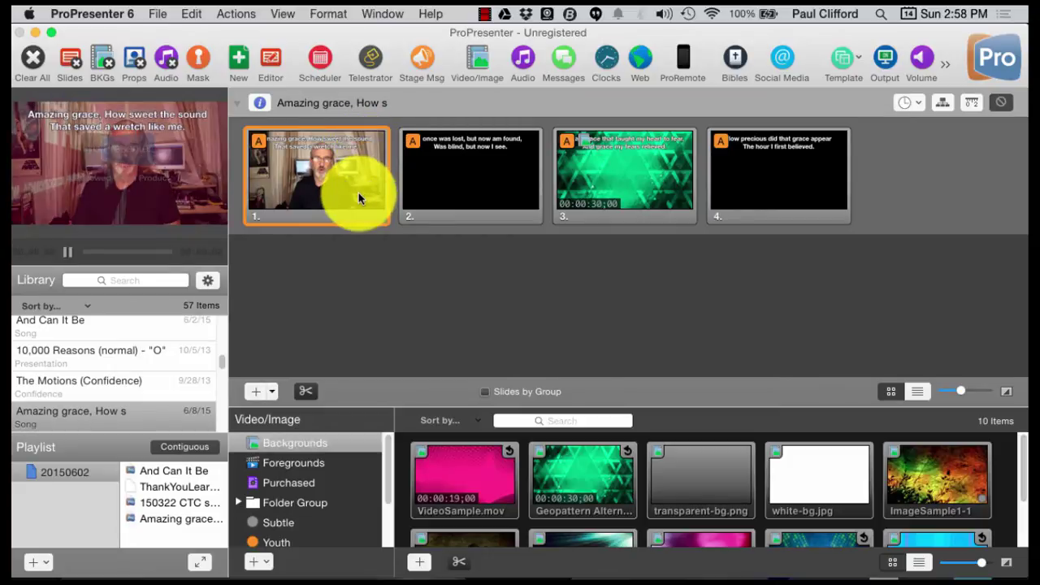
click(459, 176)
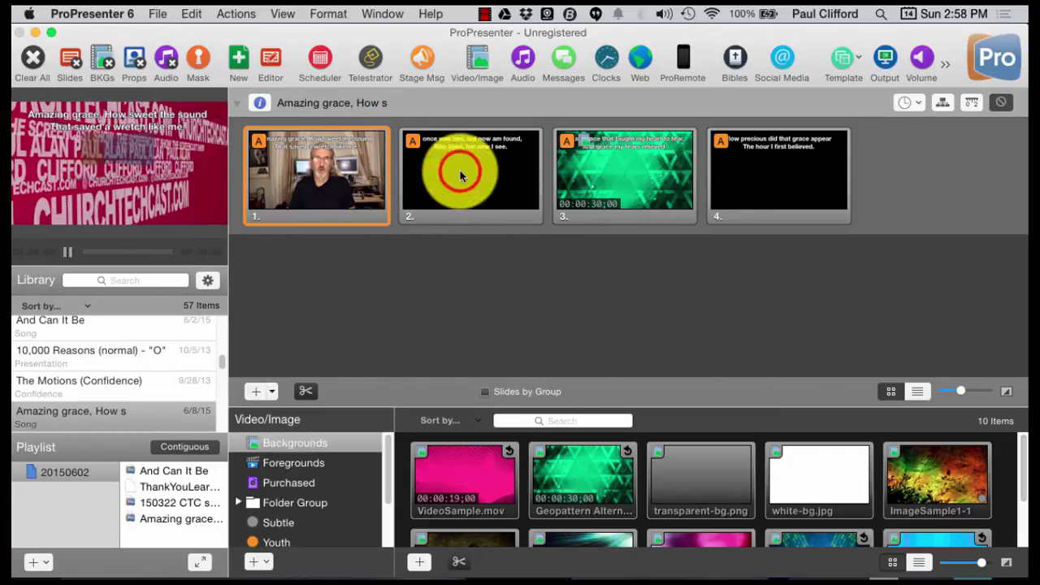
click(460, 176)
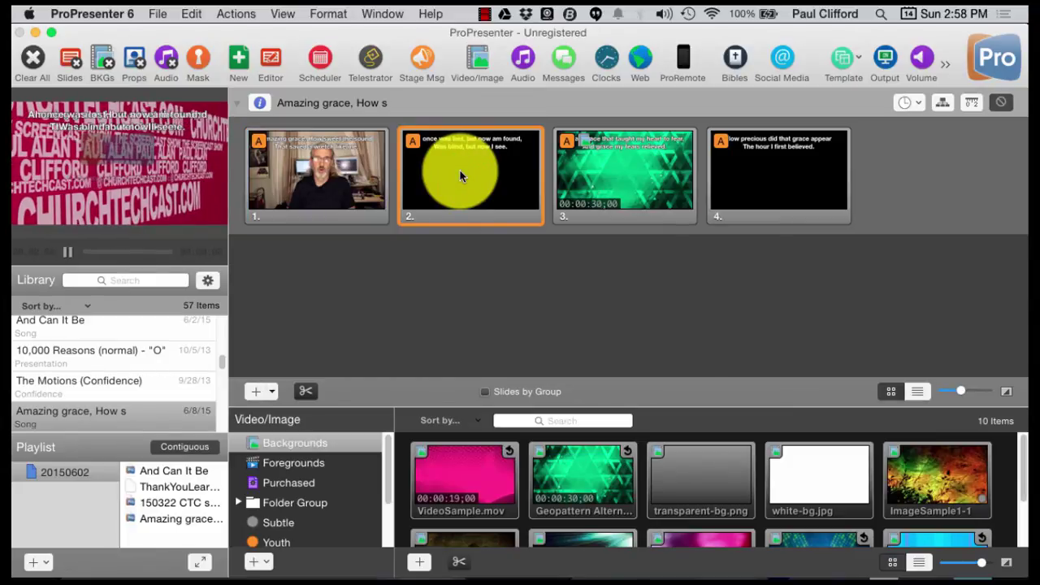
click(633, 184)
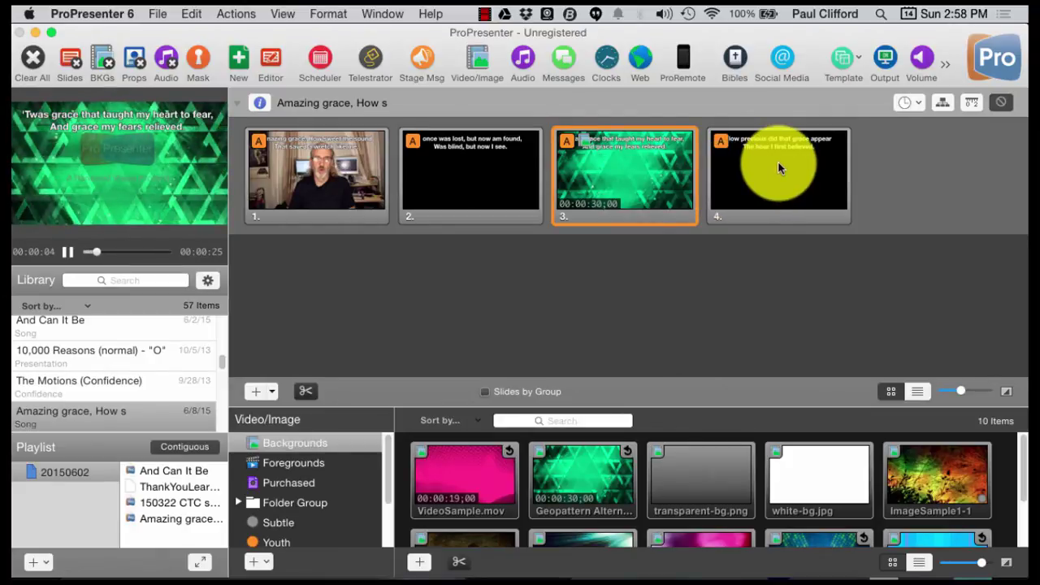
click(764, 181)
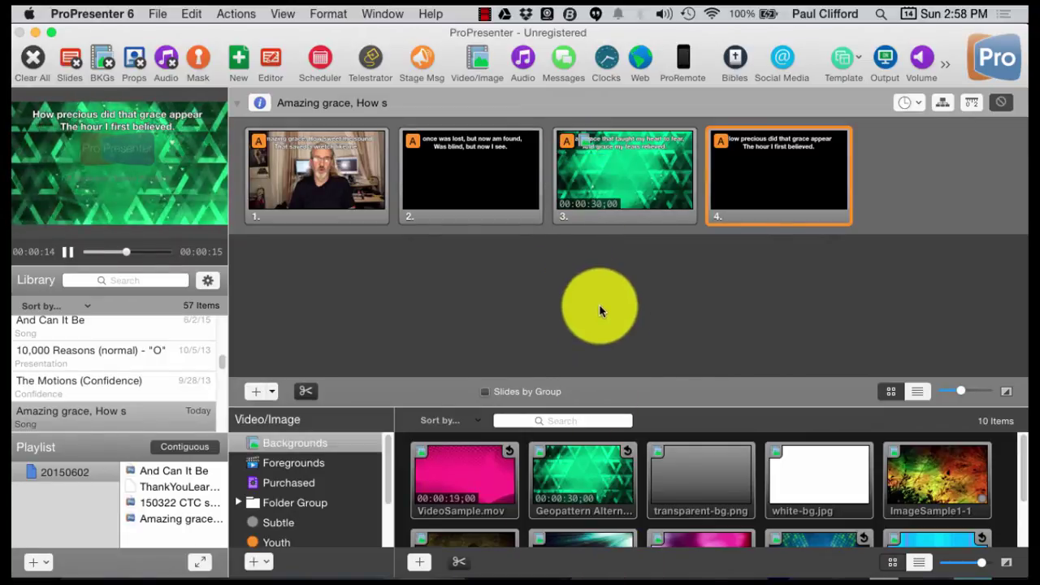
Send slide 1 live again over the running background, followed by slide 2
click(310, 162)
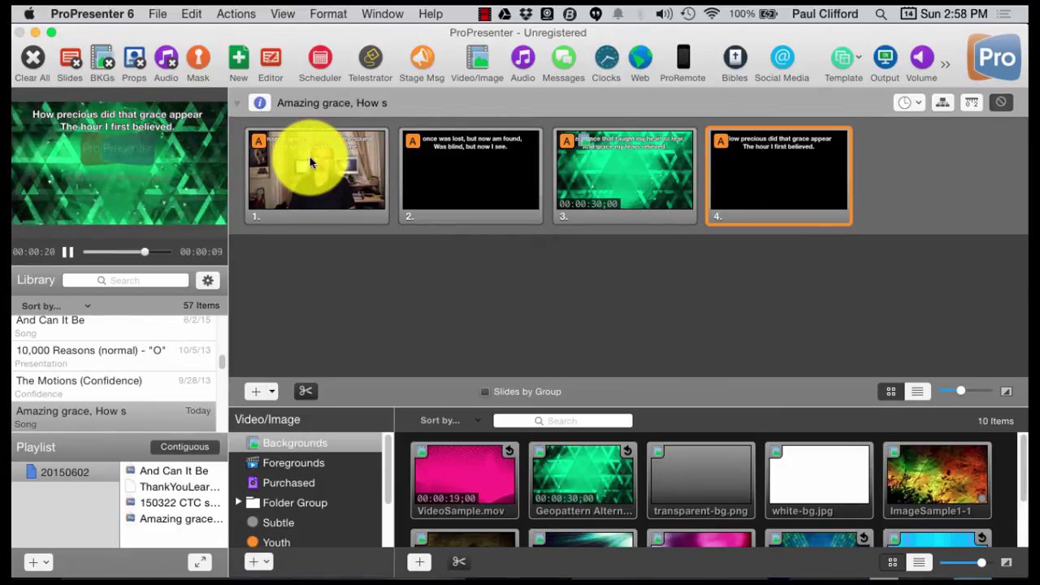
click(310, 162)
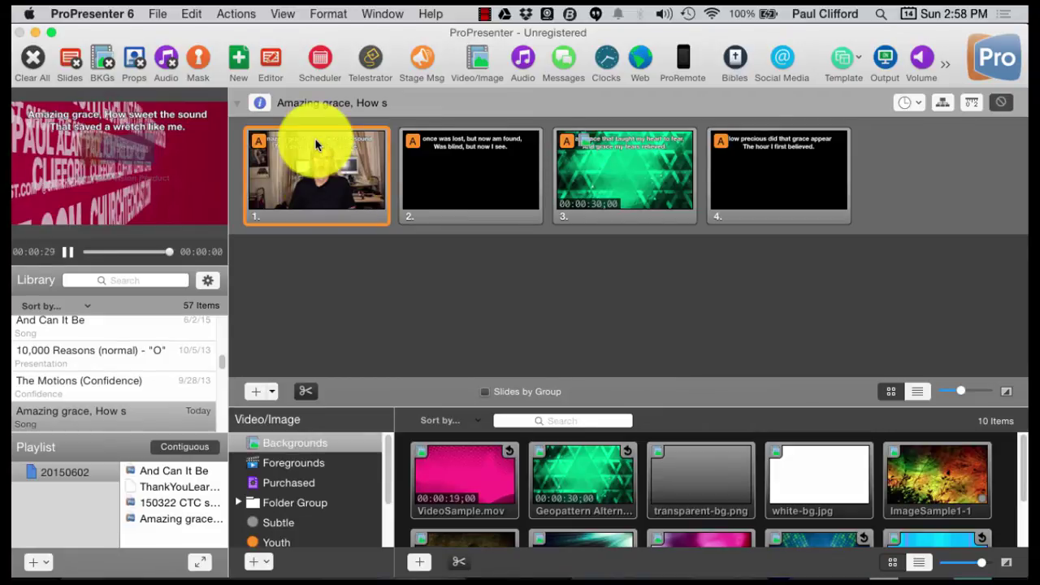
click(487, 181)
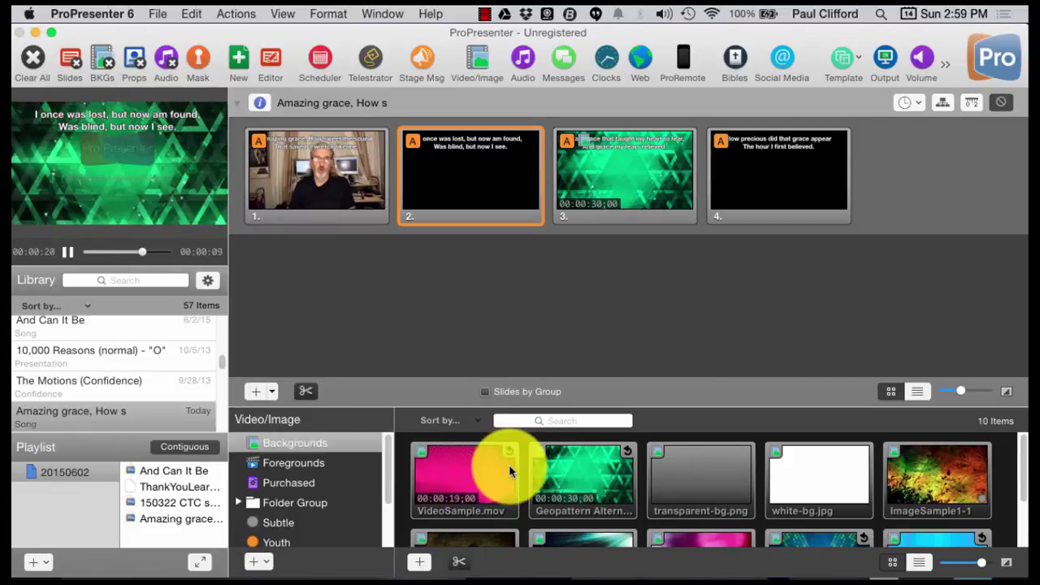
Set the end-of-playback behavior of the ThankYouLearnPro video in Foregrounds to Stop
click(289, 464)
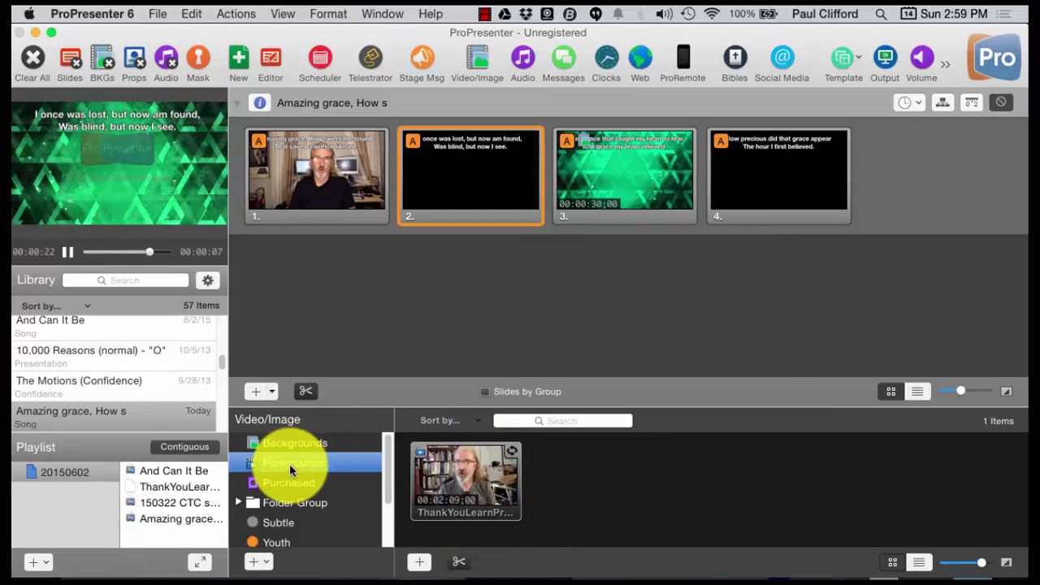
right_click(499, 480)
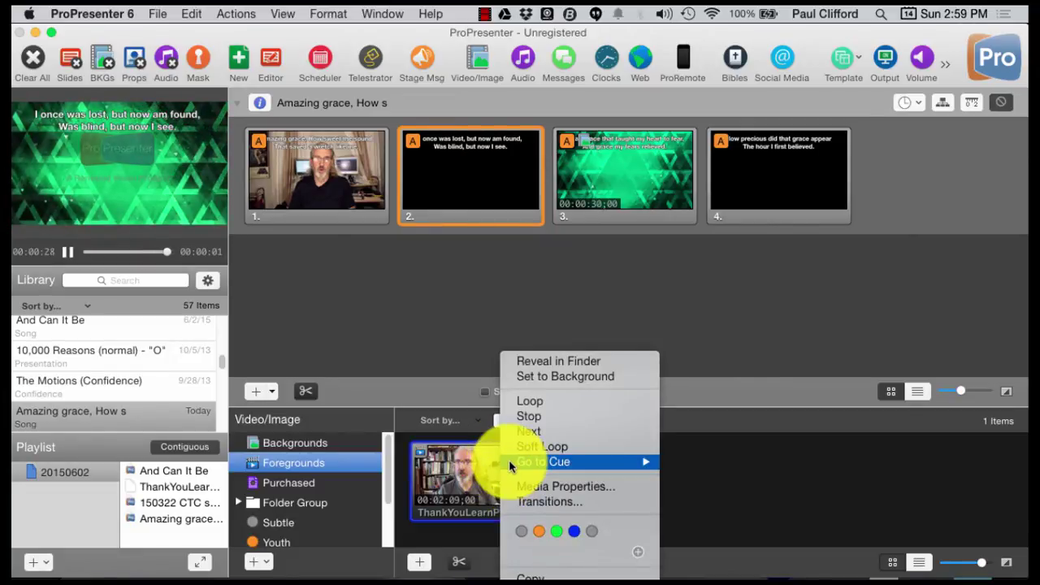
click(520, 416)
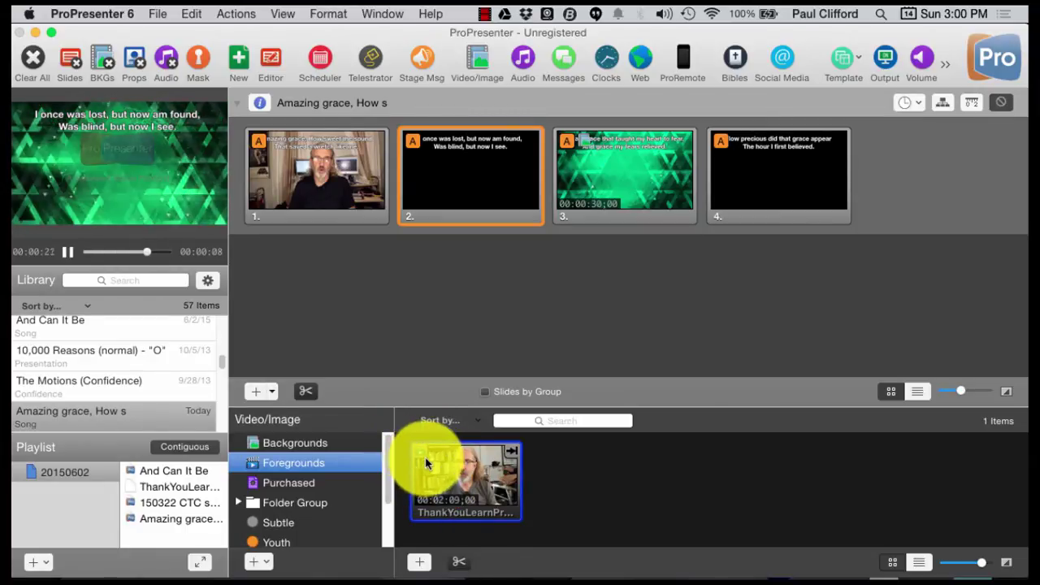
Enlarge the media thumbnails and compare the corner icons of the Backgrounds and Foregrounds videos
click(981, 563)
drag(982, 563, 990, 567)
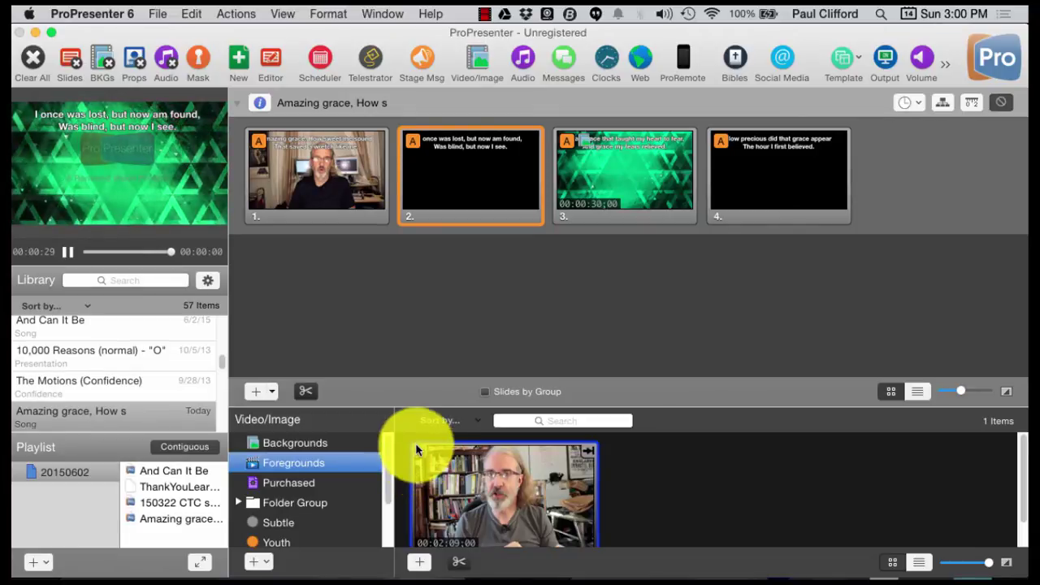
click(307, 445)
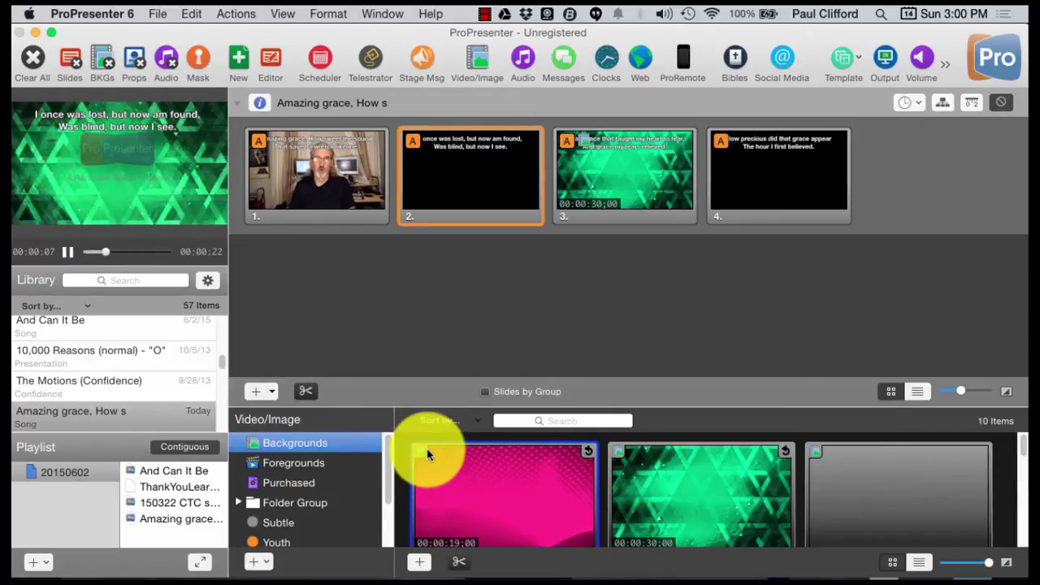
click(311, 464)
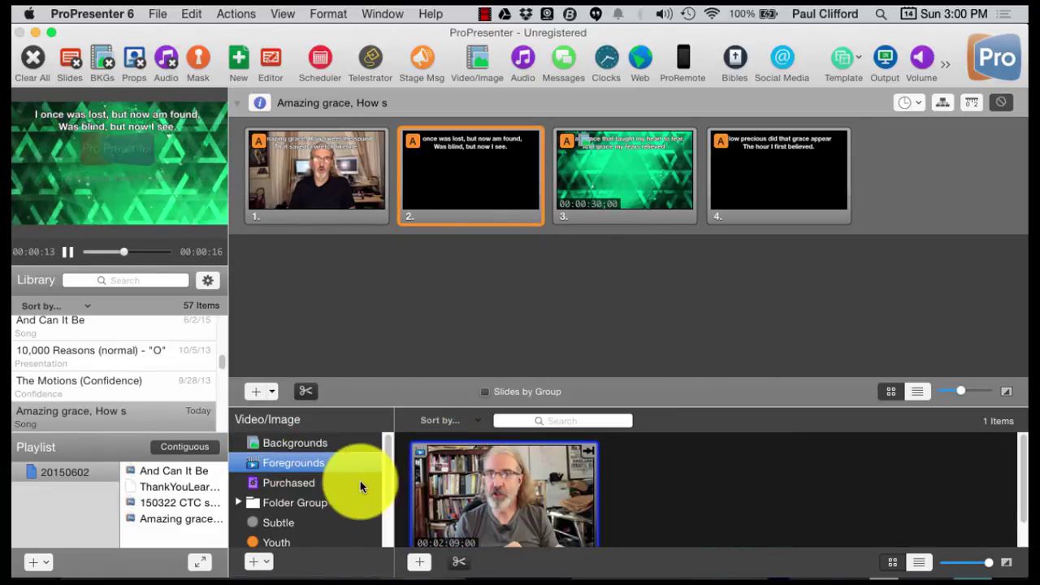
click(256, 443)
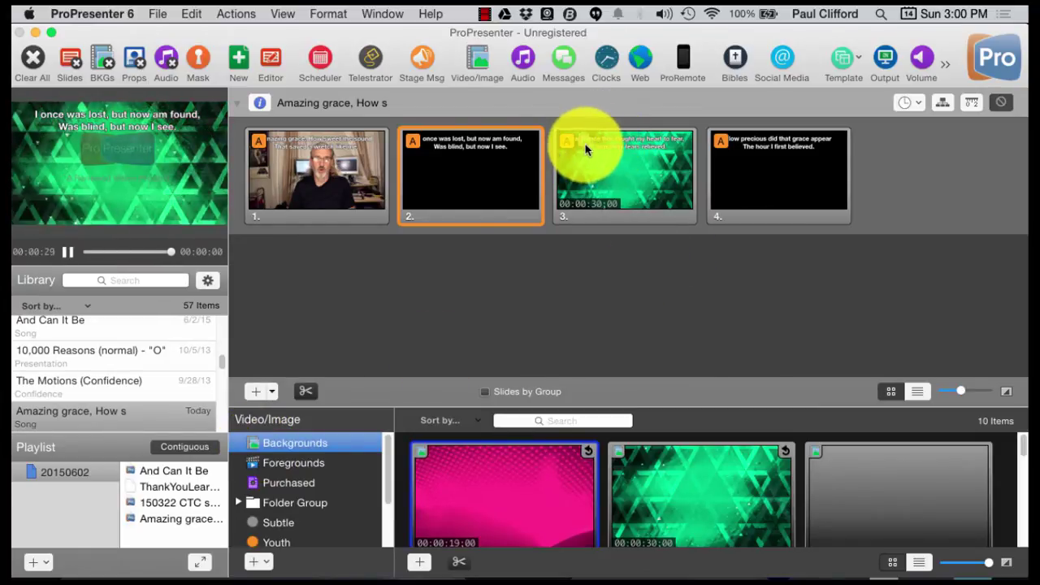
Insert the ThankYouLearnPro video from Foregrounds as its own slide between slides 3 and 4
click(300, 465)
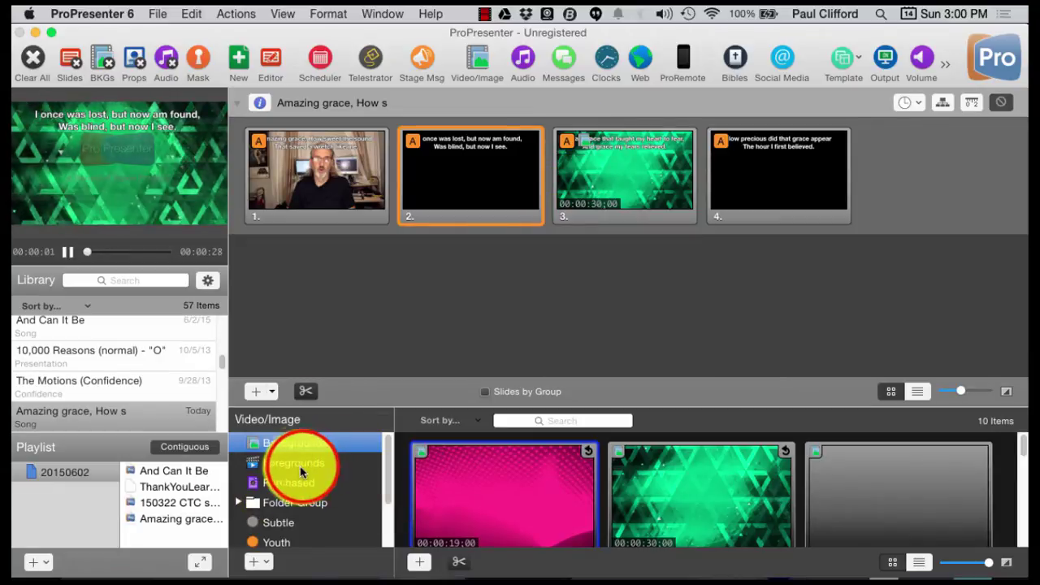
click(487, 458)
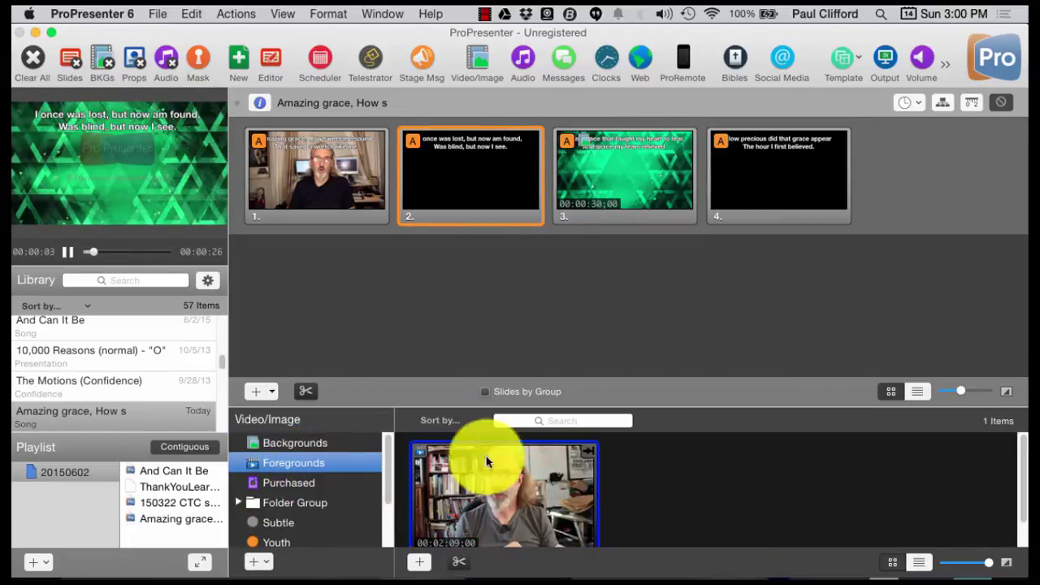
mouse_move(486, 460)
mouse_down()
mouse_move(513, 398)
mouse_move(697, 199)
mouse_up()
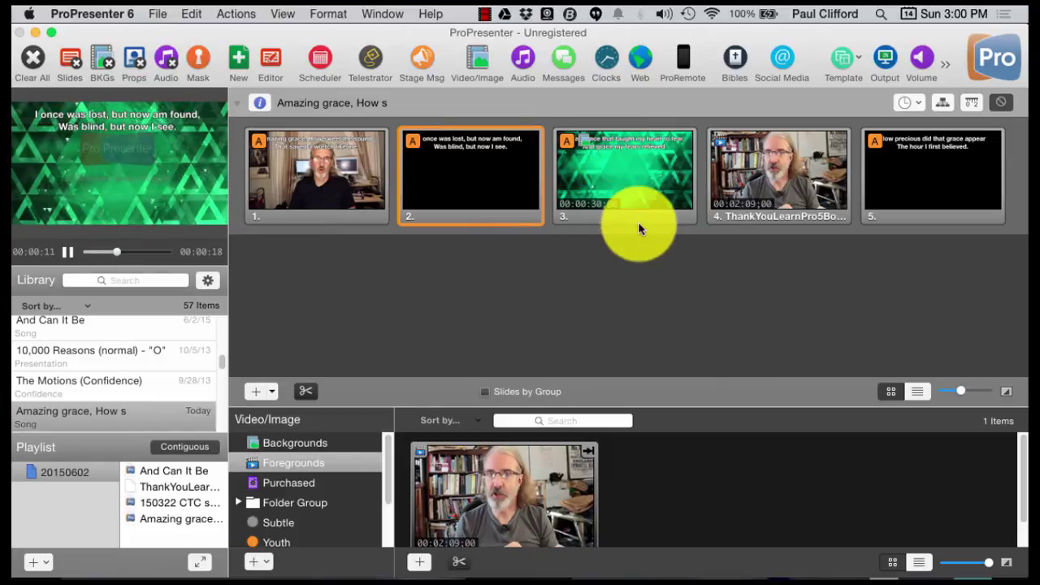
Add a blank slide between slide 3 and the foreground video slide, and give it the green Geopattern background
click(255, 392)
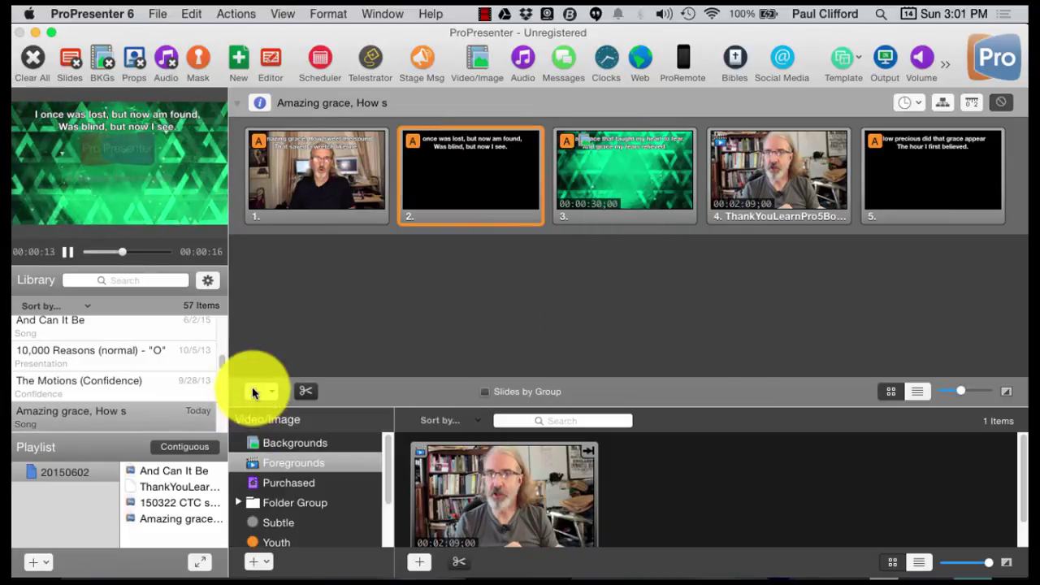
click(328, 293)
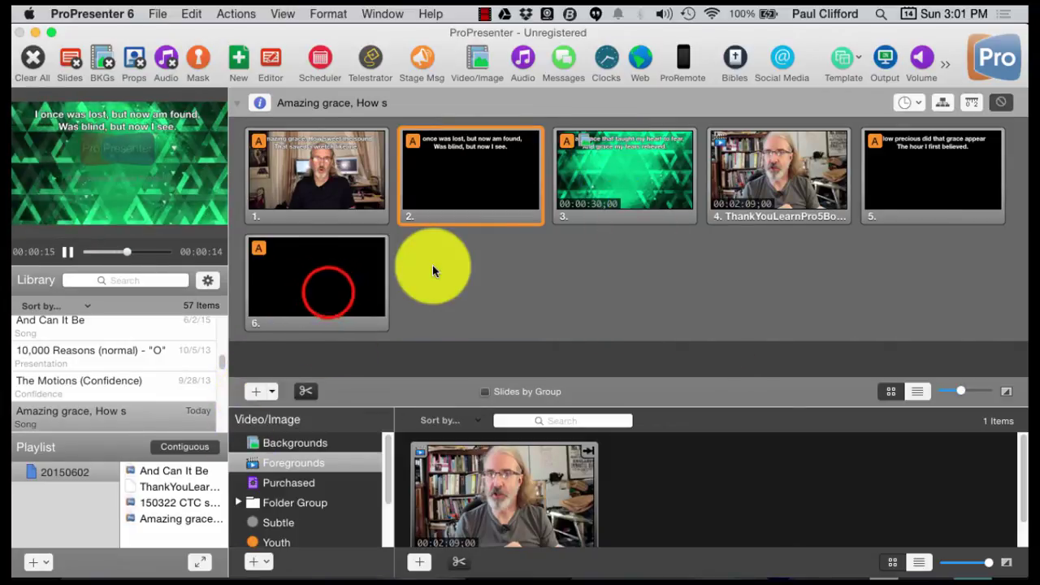
drag(433, 266, 701, 199)
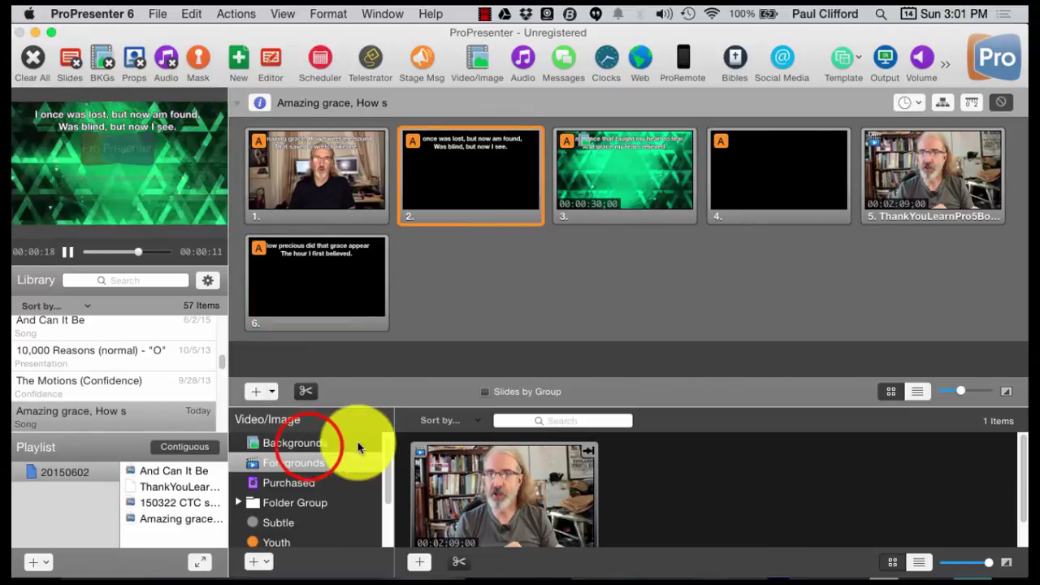
click(304, 445)
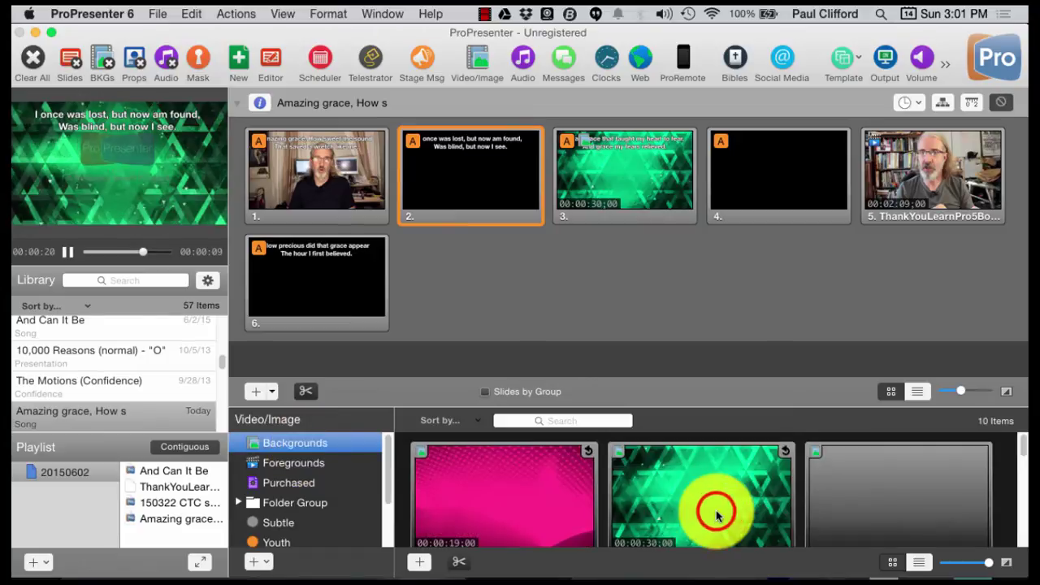
drag(715, 507, 760, 178)
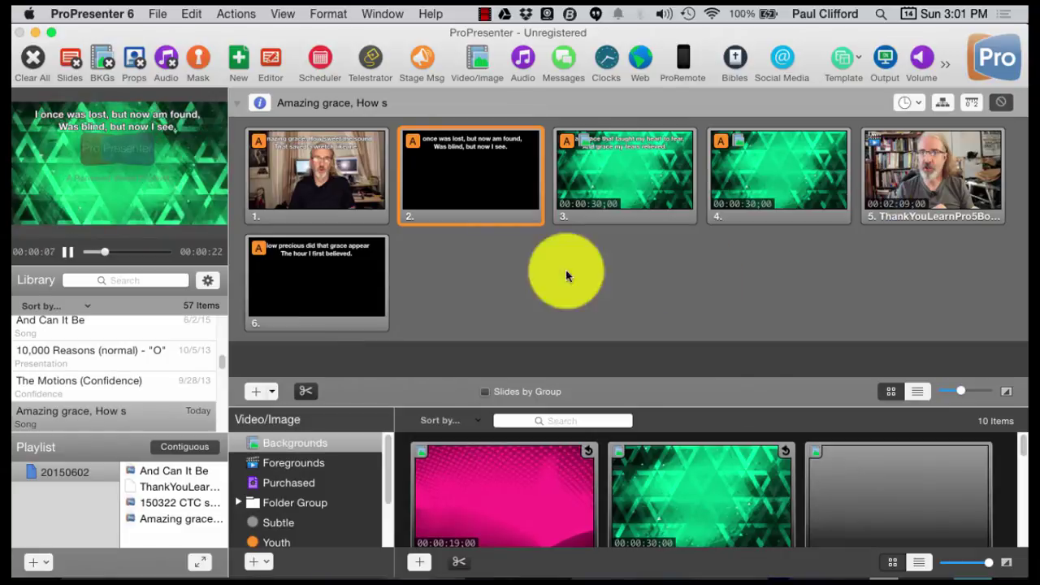
Open the media properties of the Geopattern background video and reposition the Cue Inspector window
right_click(707, 488)
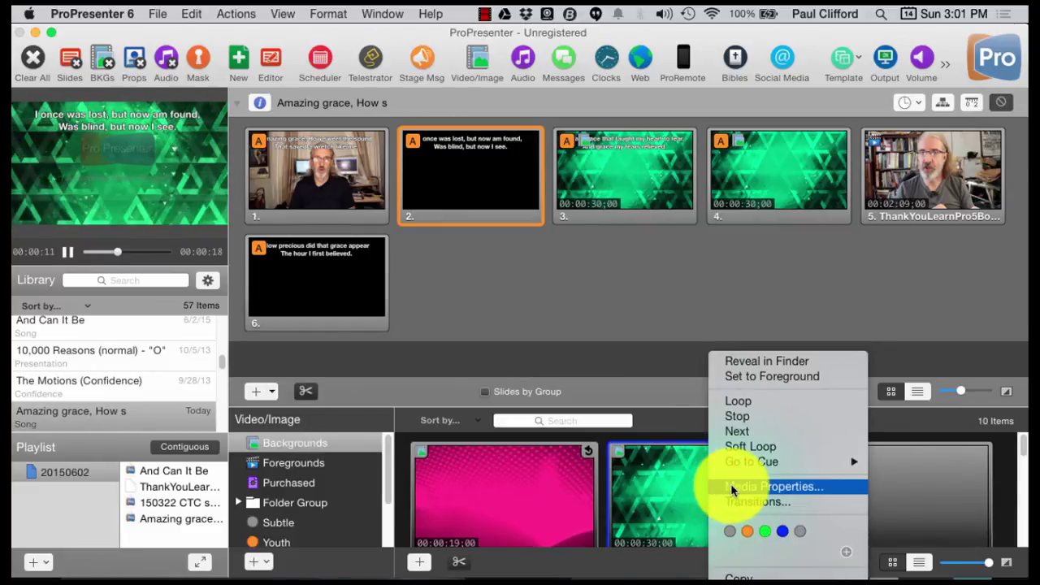
click(731, 485)
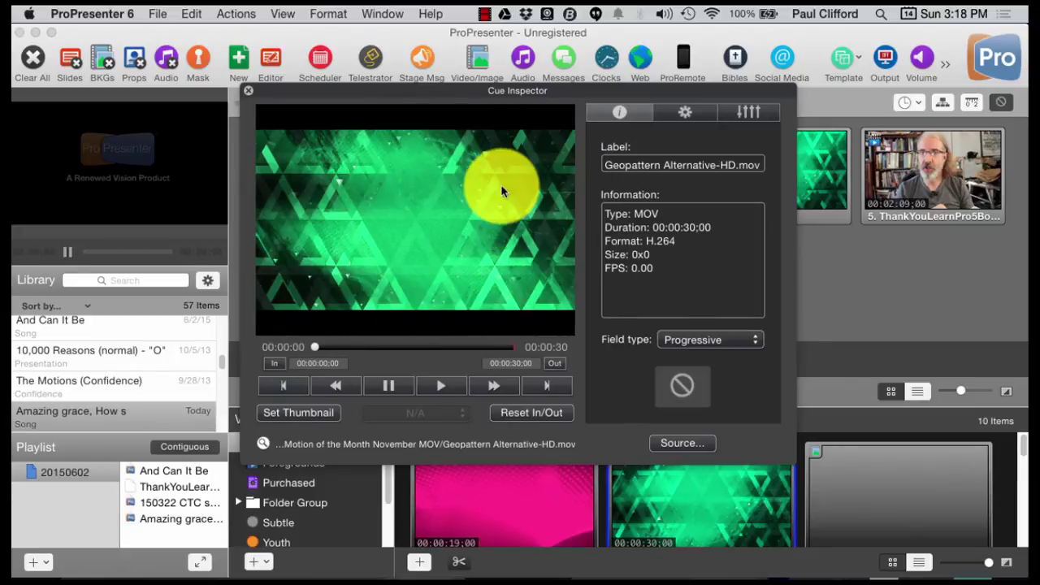
drag(467, 94, 524, 98)
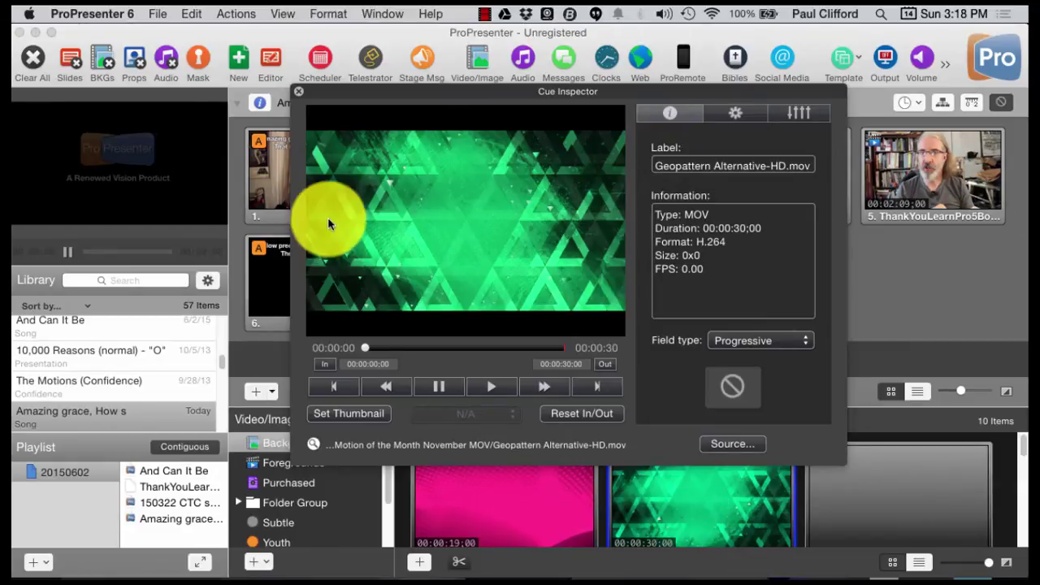
Trim the Geopattern video's playback range to start at 00:00:03;00 and end at 00:00:24;00
click(672, 114)
click(677, 118)
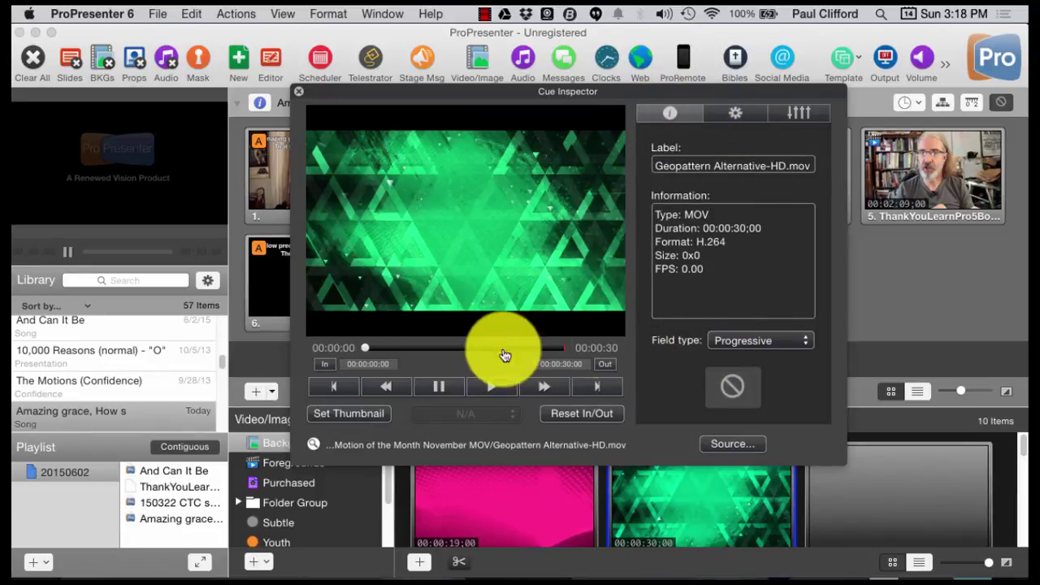
click(389, 351)
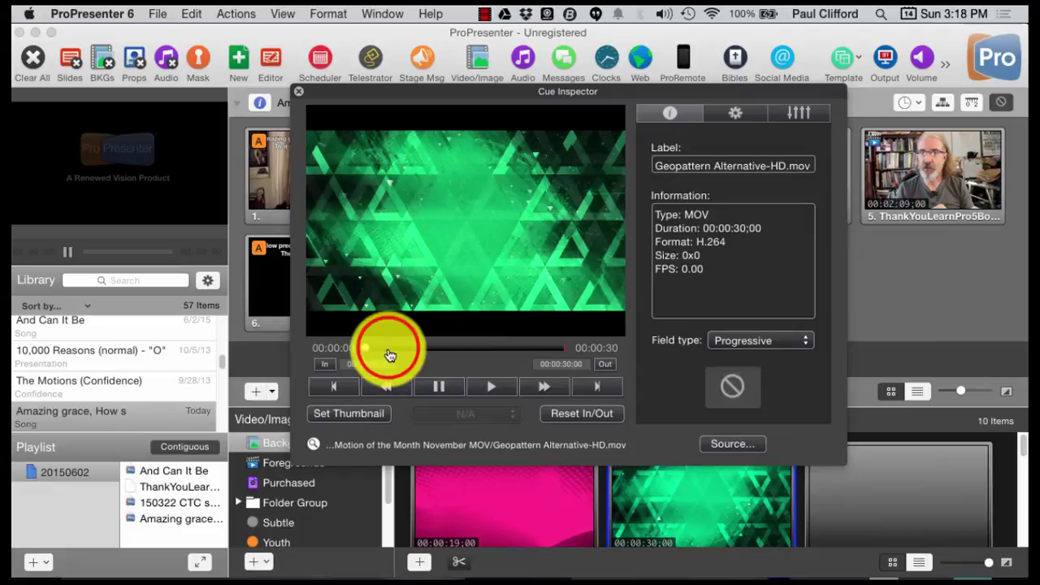
click(321, 365)
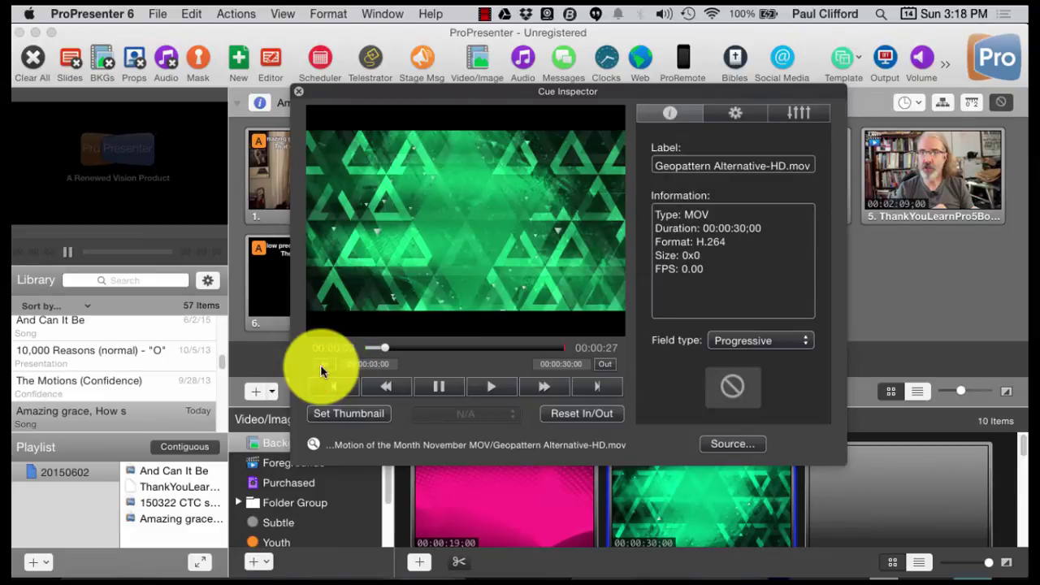
mouse_move(534, 348)
mouse_down()
mouse_move(550, 353)
mouse_move(541, 353)
mouse_up()
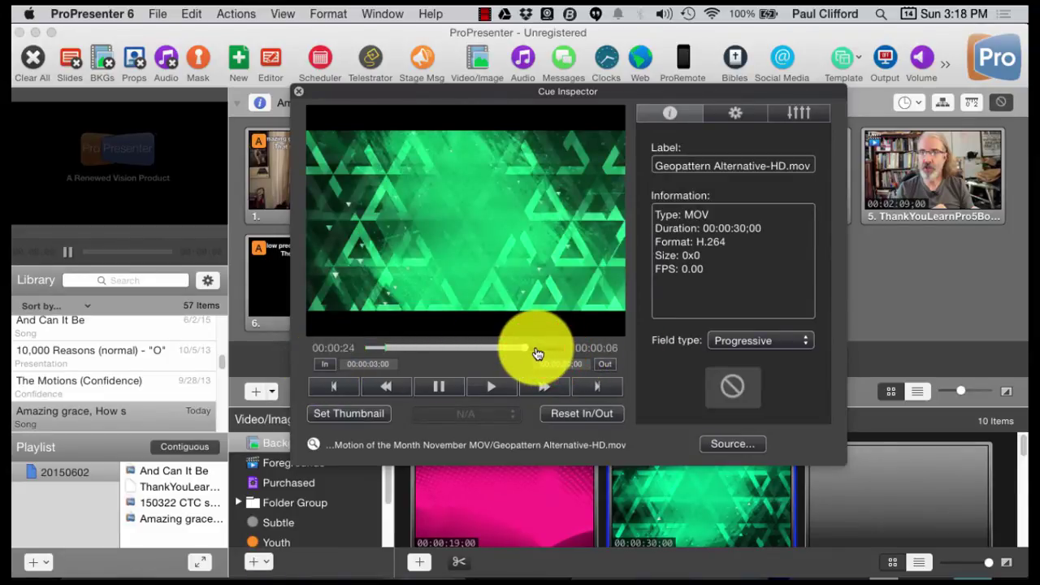
click(608, 357)
click(613, 369)
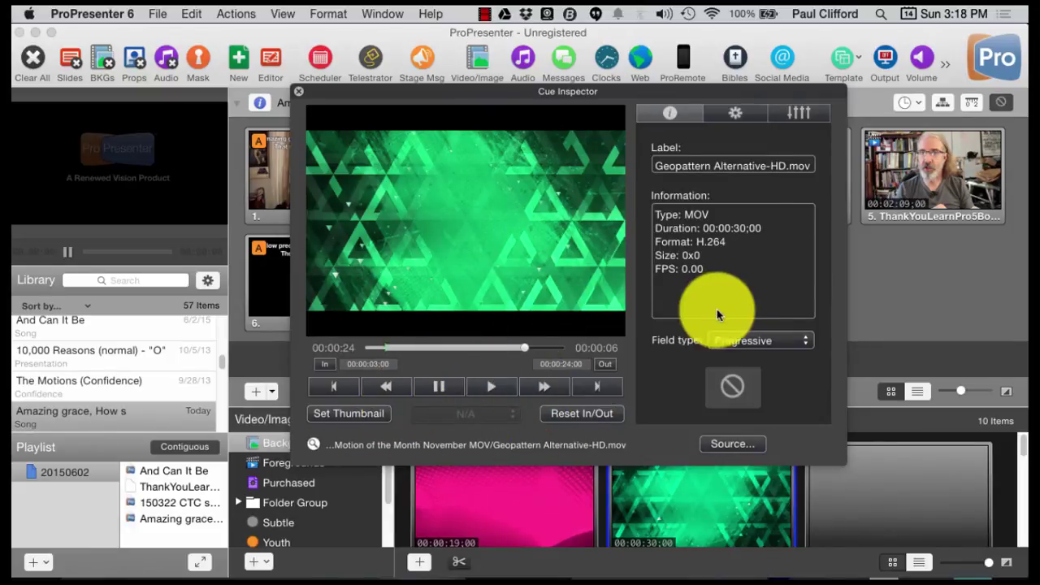
Set the Geopattern video's playback behavior to Soft Loop and review its scaling options, keeping Stretch to Fill
click(733, 112)
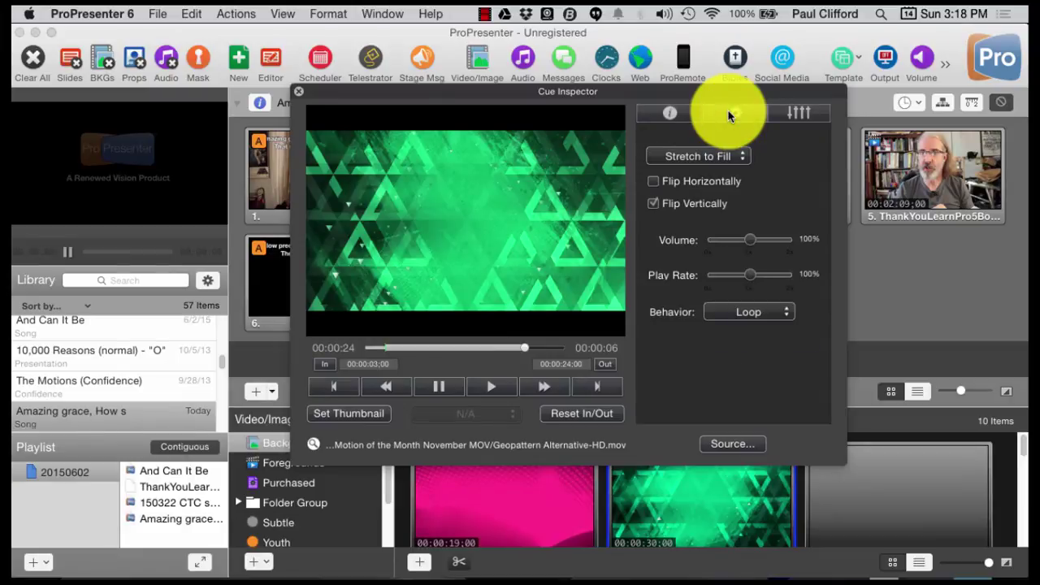
click(778, 311)
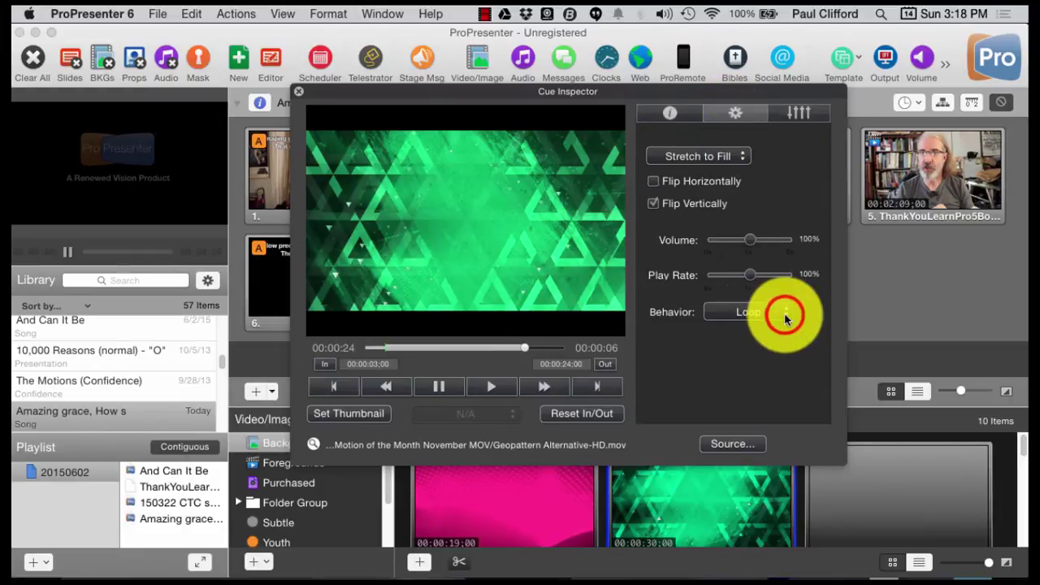
click(770, 354)
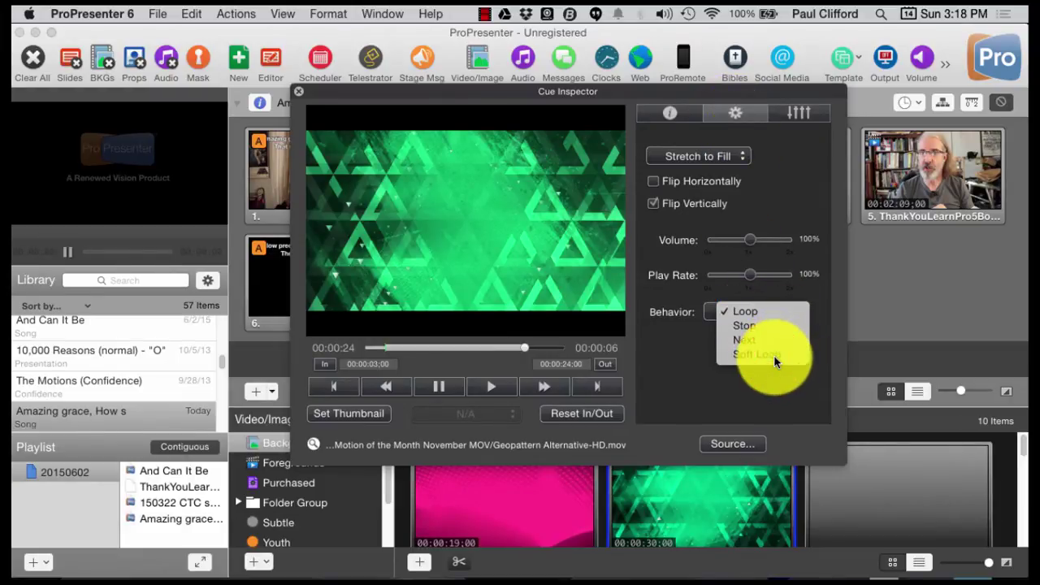
click(743, 154)
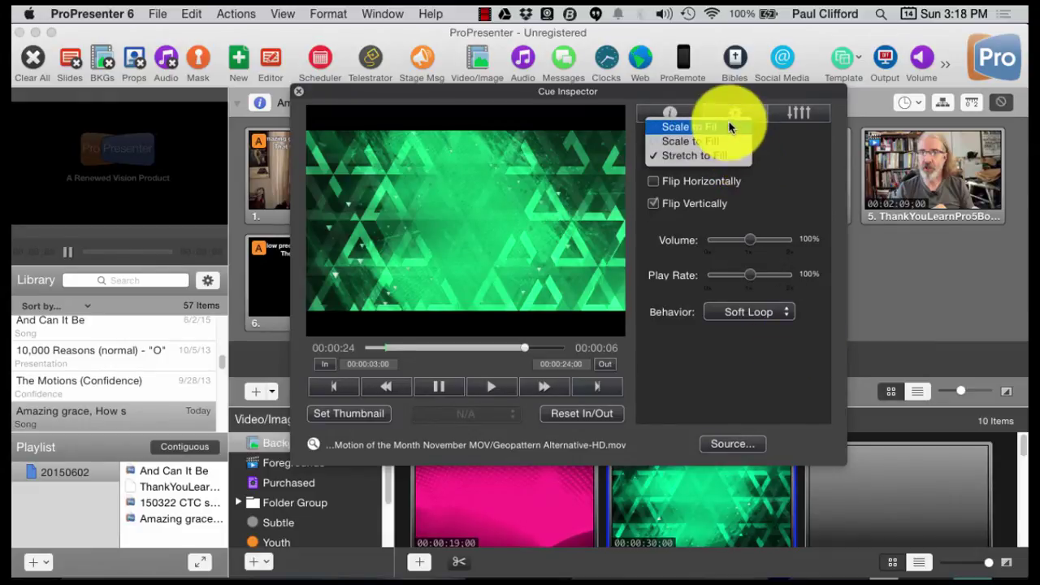
click(781, 195)
Try the vertical and horizontal flips on the Geopattern video, leaving both switched off
click(654, 204)
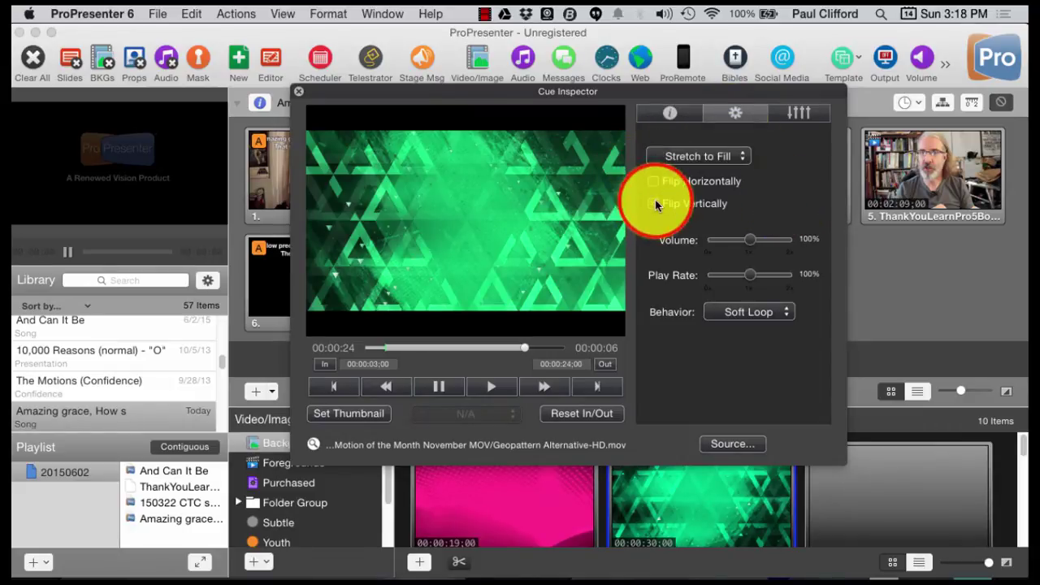
click(656, 204)
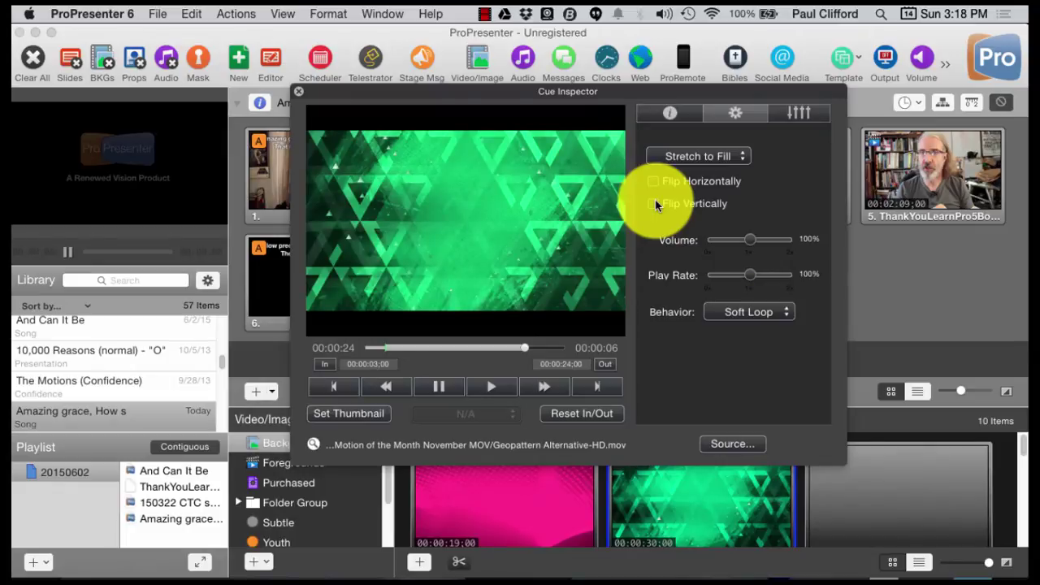
click(654, 182)
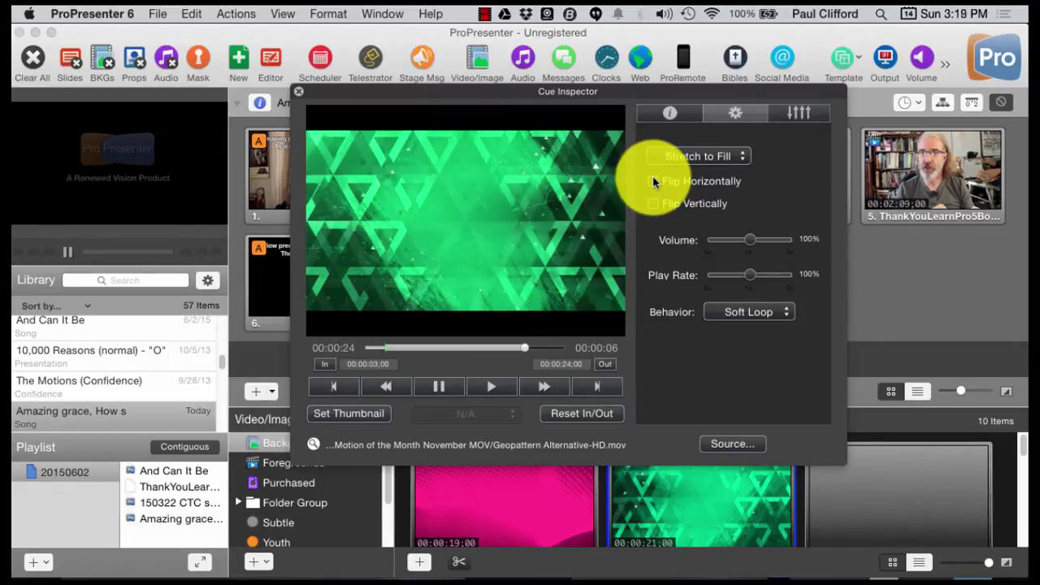
click(654, 181)
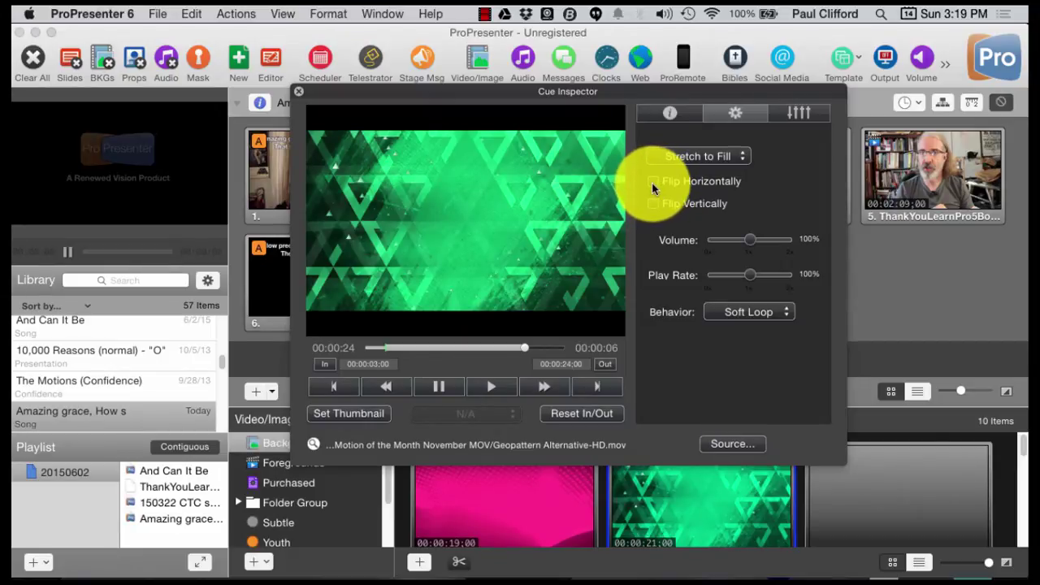
click(654, 204)
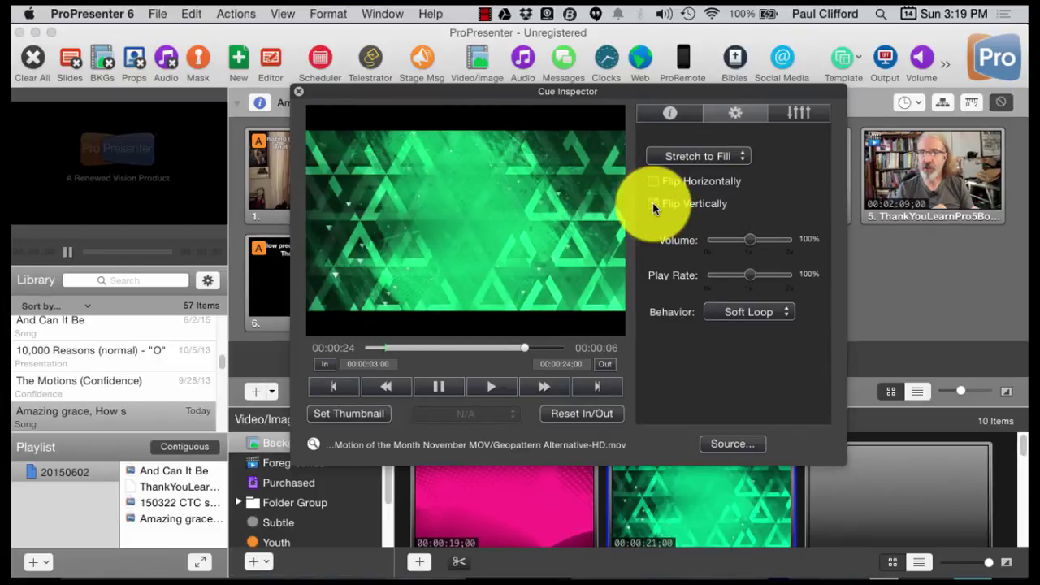
click(654, 204)
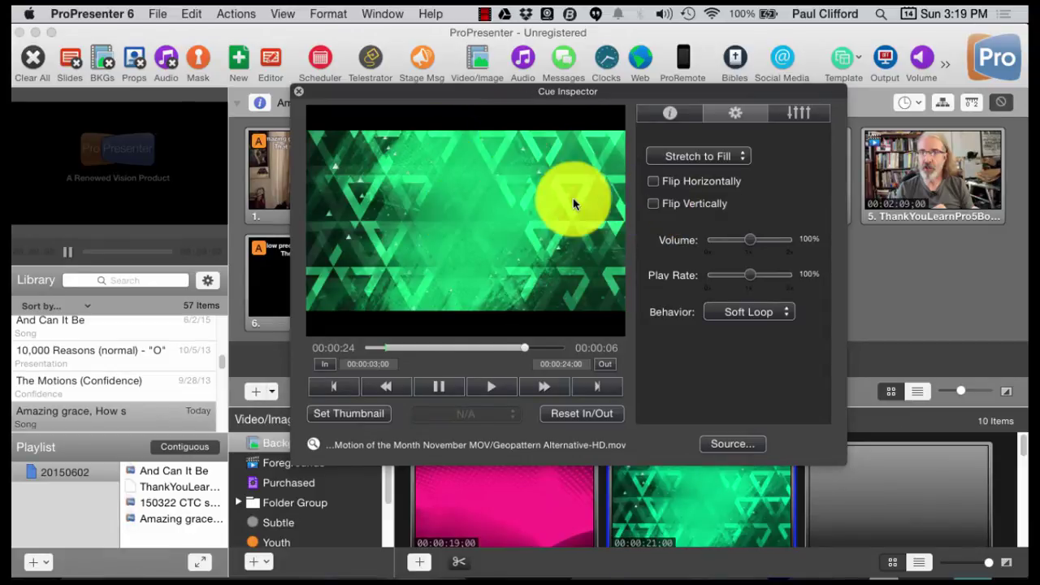
Switch the video's Color Filter effect off and on again, and give it the Spring green blend color
click(800, 115)
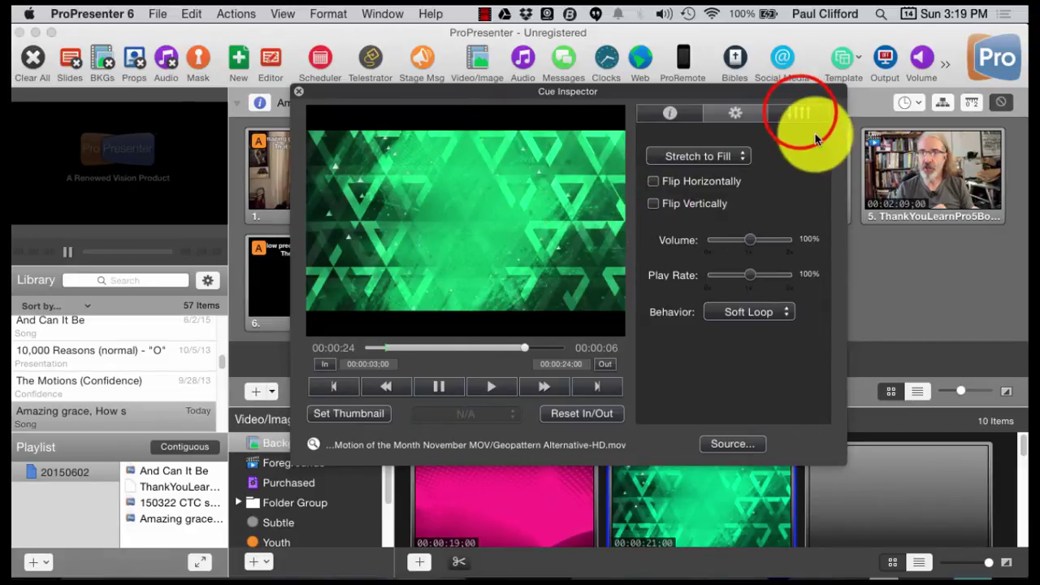
click(650, 185)
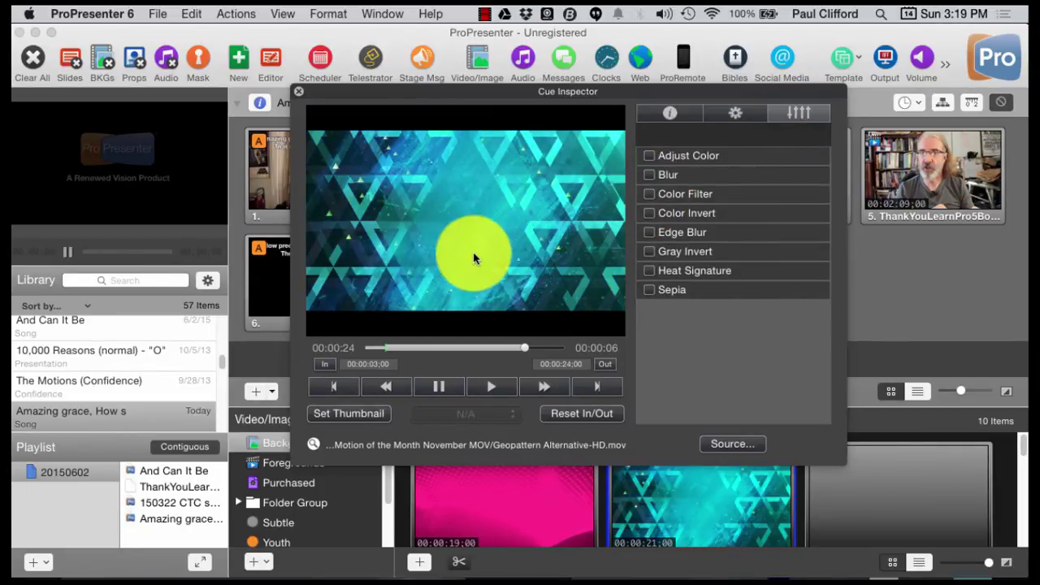
click(649, 193)
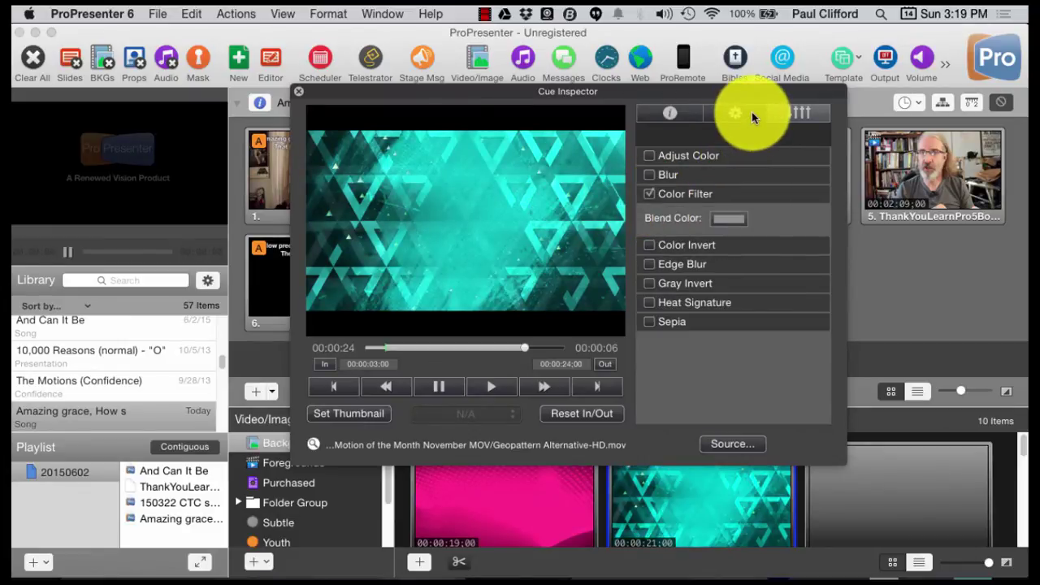
click(721, 218)
click(724, 222)
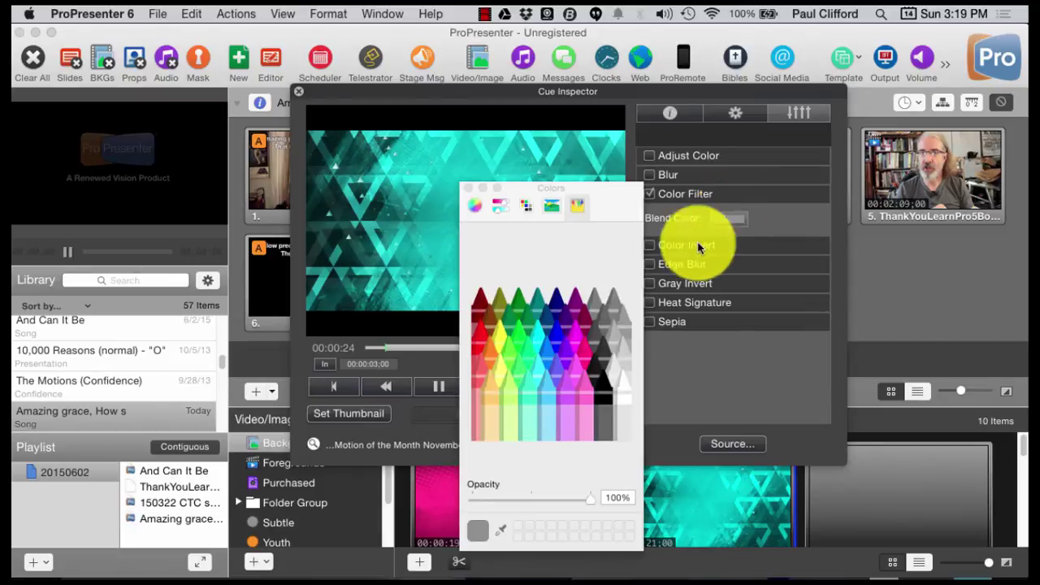
mouse_move(499, 326)
mouse_down()
mouse_move(524, 351)
mouse_move(532, 302)
mouse_move(517, 337)
mouse_up()
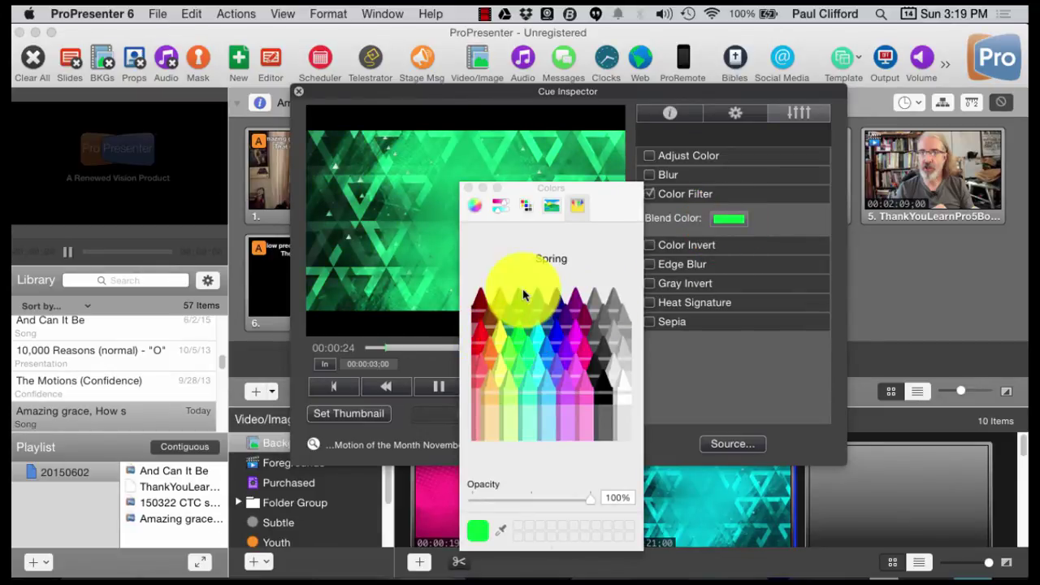
click(469, 186)
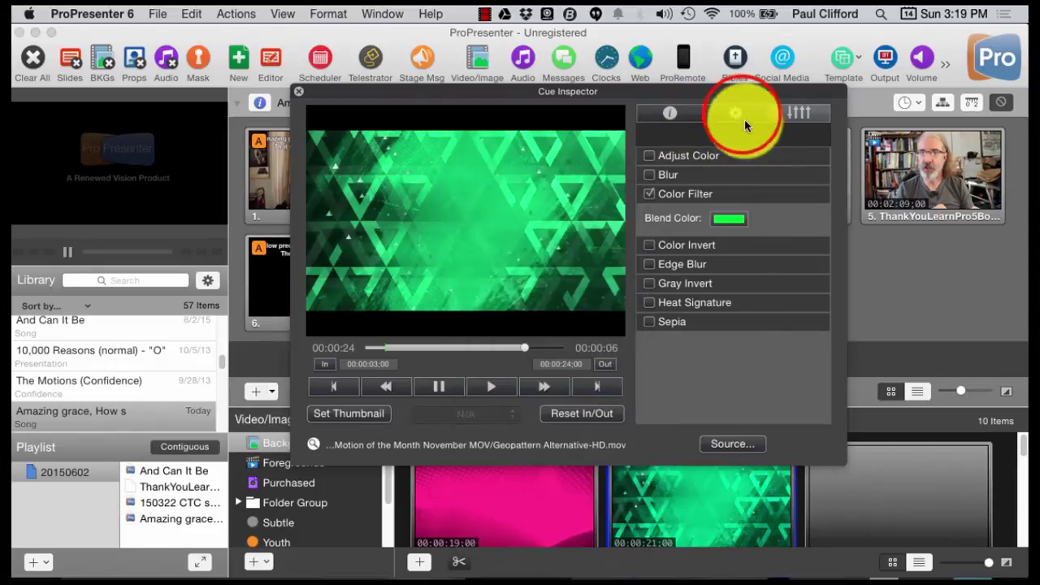
Flip the Geopattern video vertically again and glance at its effects settings
click(738, 116)
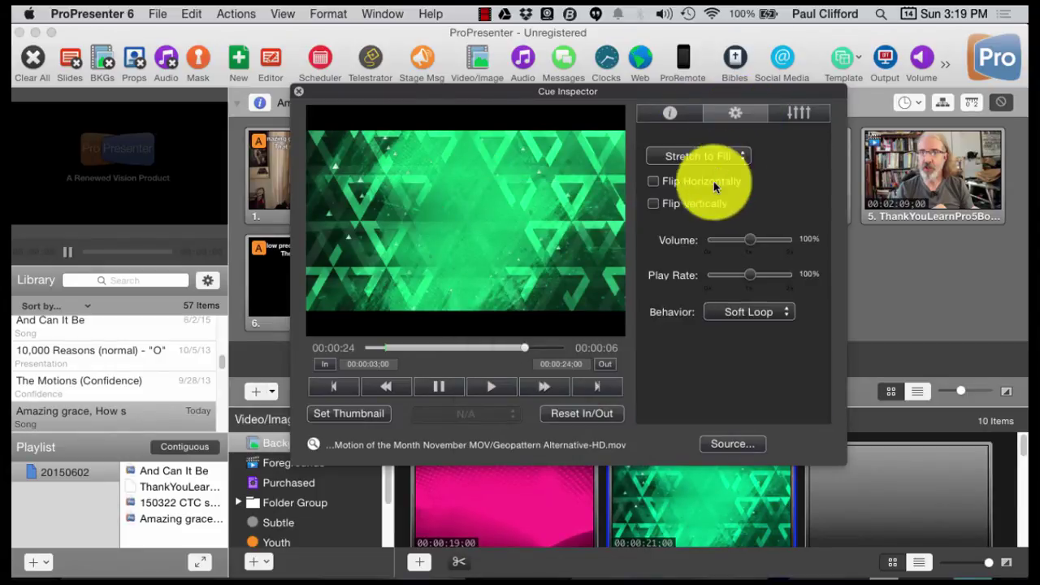
click(654, 204)
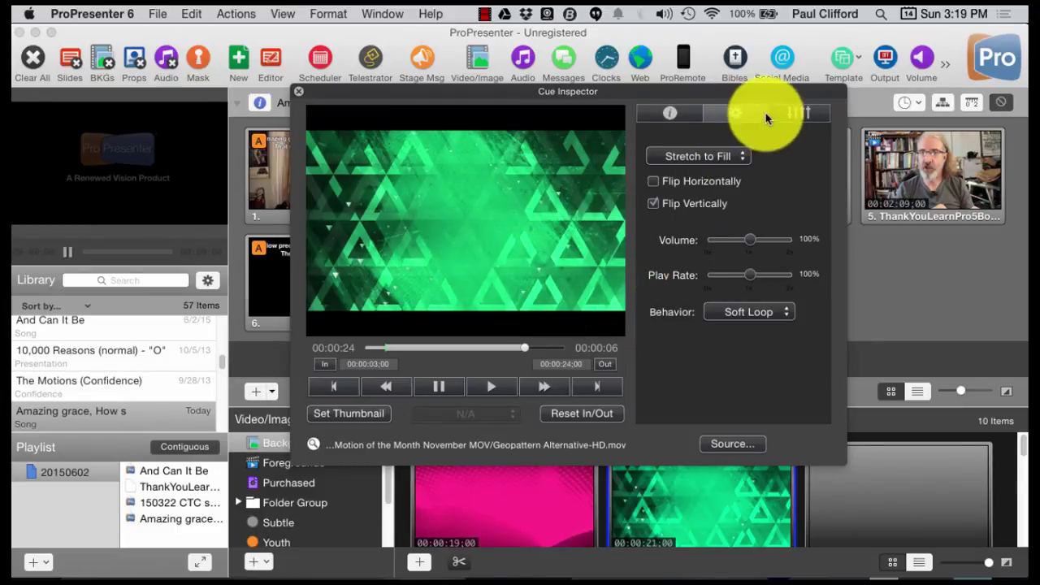
click(801, 110)
click(738, 118)
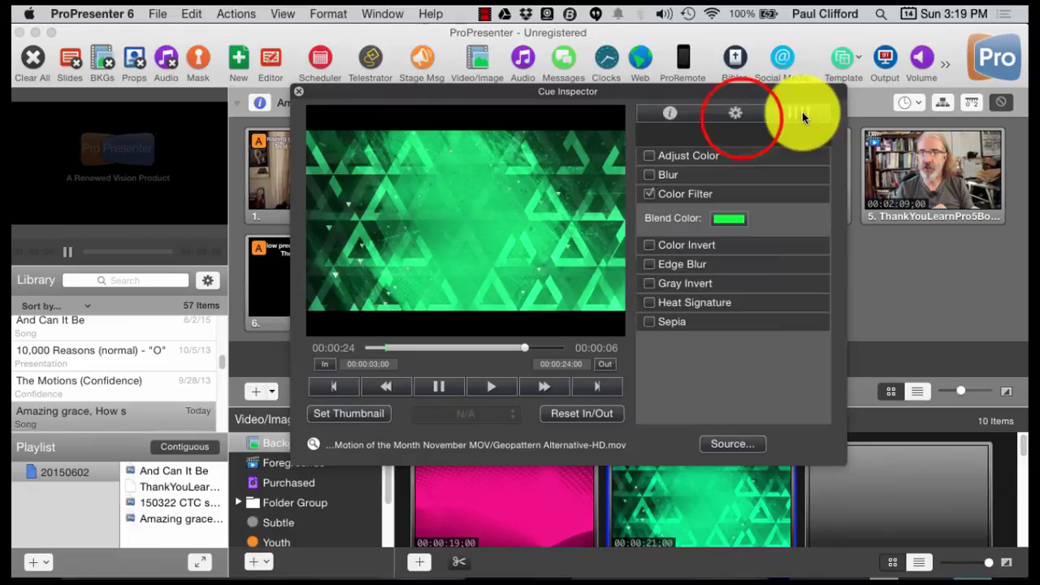
Turn off the Color Filter effect on the Geopattern video
click(809, 116)
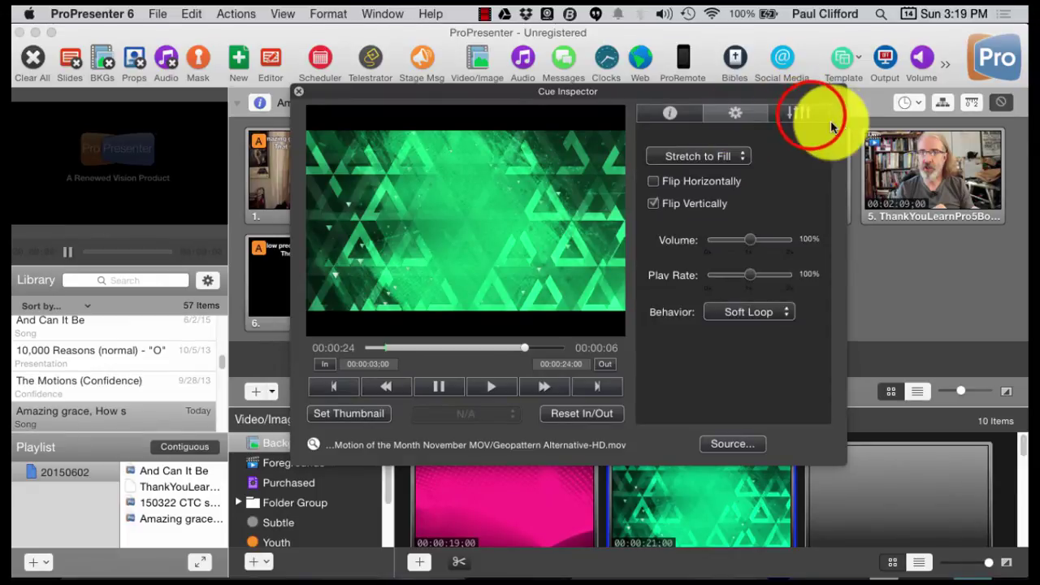
click(646, 193)
click(646, 193)
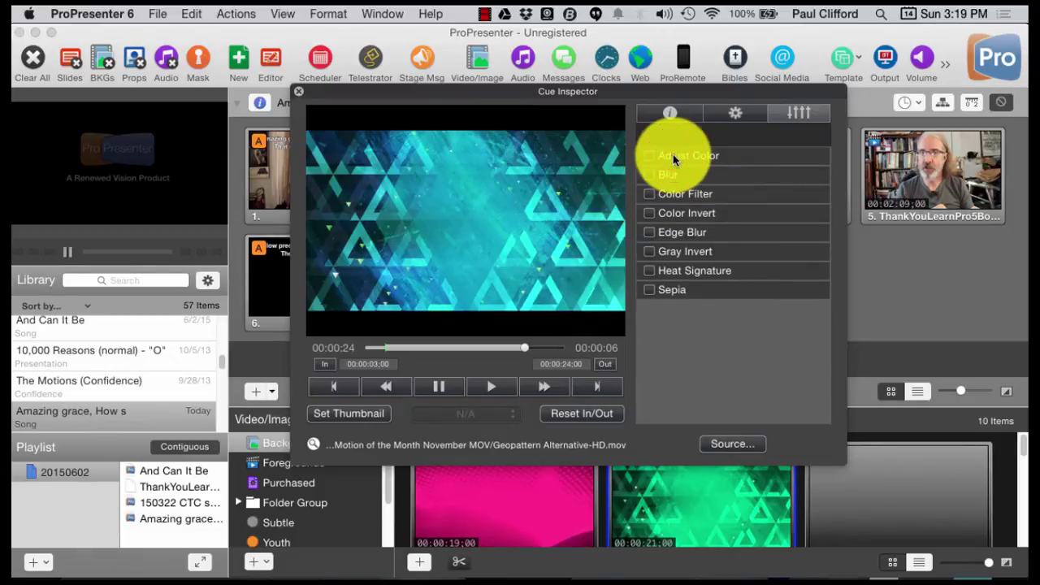
Enable Adjust Color with hue 1.53, saturation 1.26 and contrast 1.59, and raise the brightness slightly
click(672, 162)
mouse_move(741, 179)
mouse_down()
mouse_move(699, 177)
mouse_move(785, 193)
mouse_move(743, 187)
mouse_move(760, 189)
mouse_up()
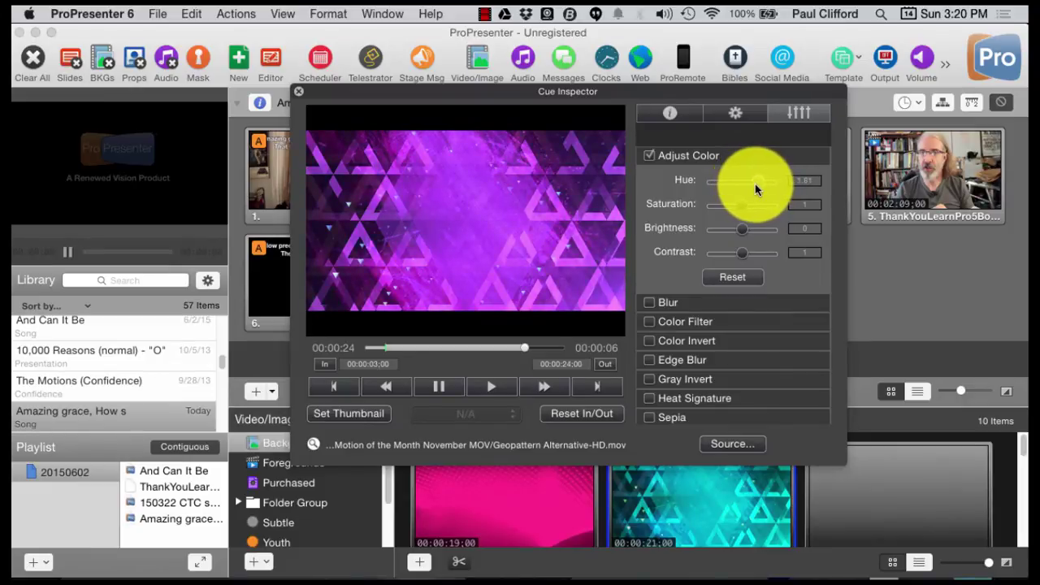
mouse_move(740, 204)
mouse_down()
mouse_move(693, 205)
mouse_move(797, 218)
mouse_move(746, 215)
mouse_up()
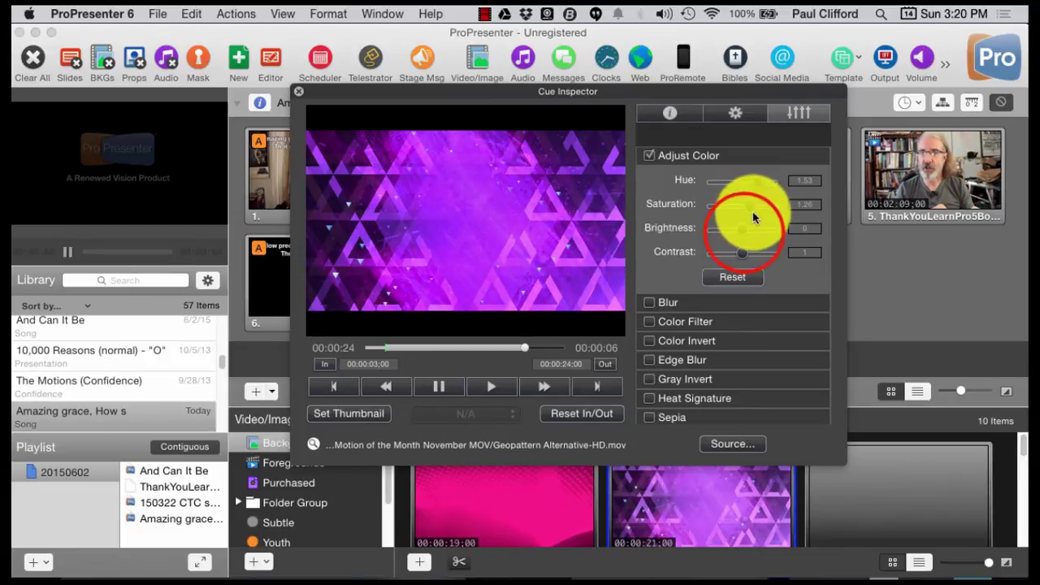
drag(738, 229, 763, 261)
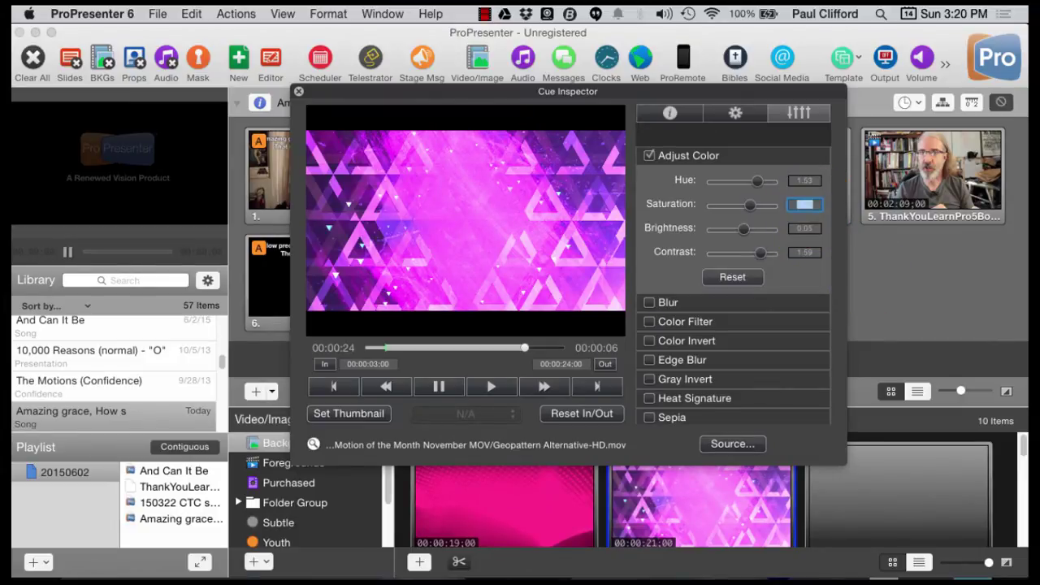
Set the Adjust Color saturation, brightness, contrast and hue values to 0
click(795, 227)
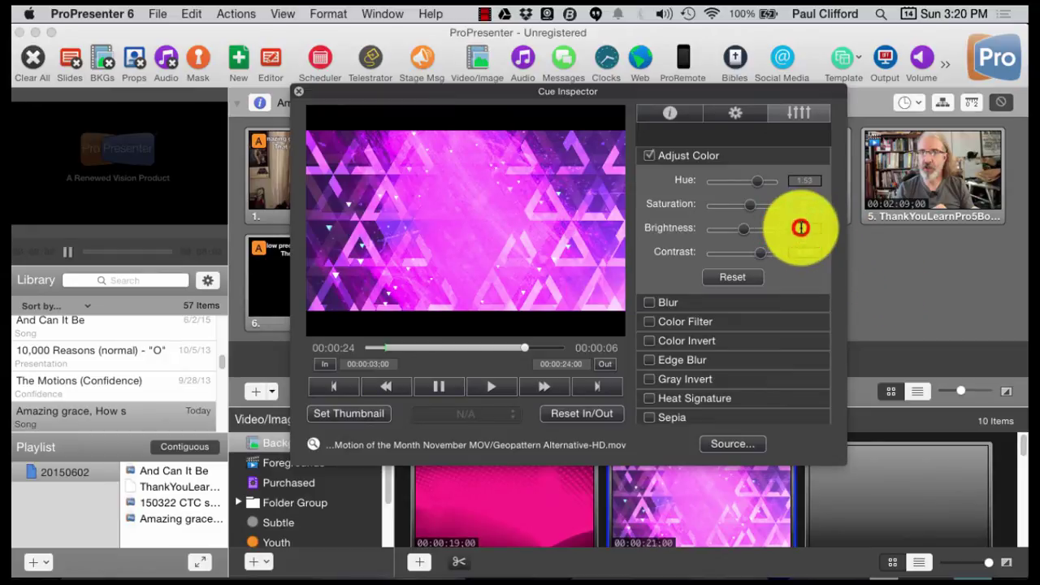
click(800, 227)
click(801, 227)
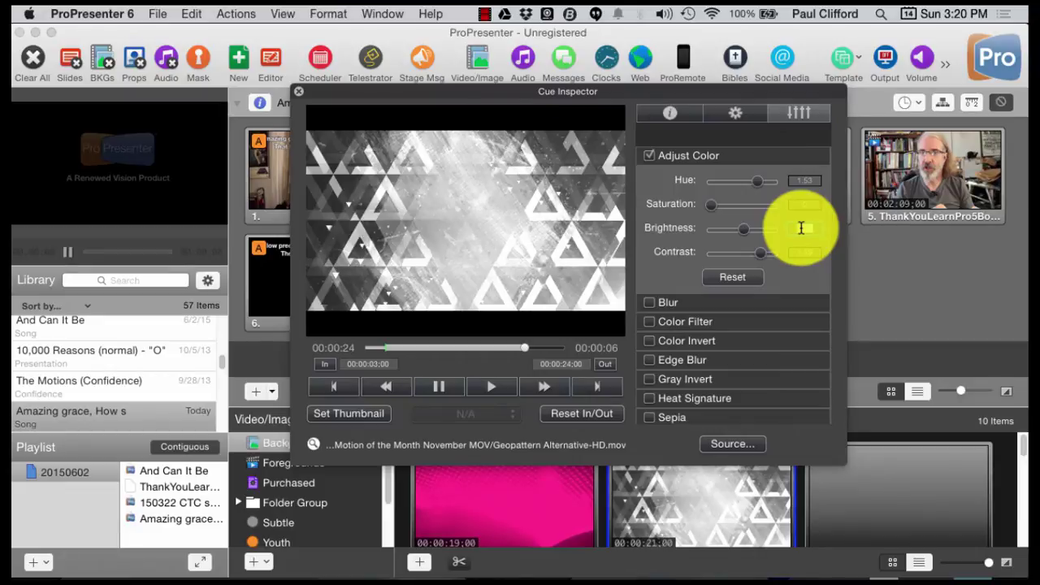
click(807, 251)
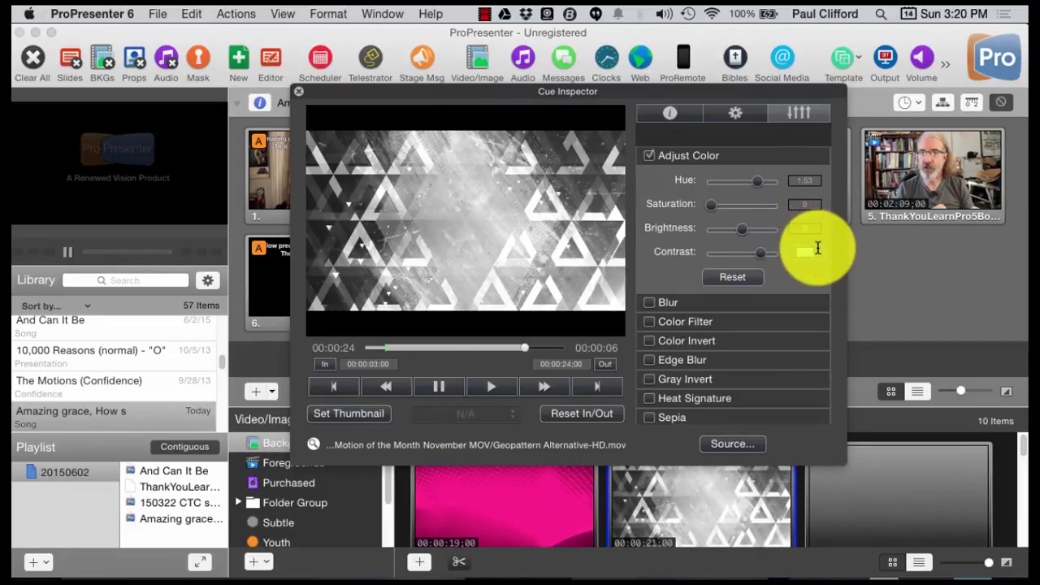
click(807, 178)
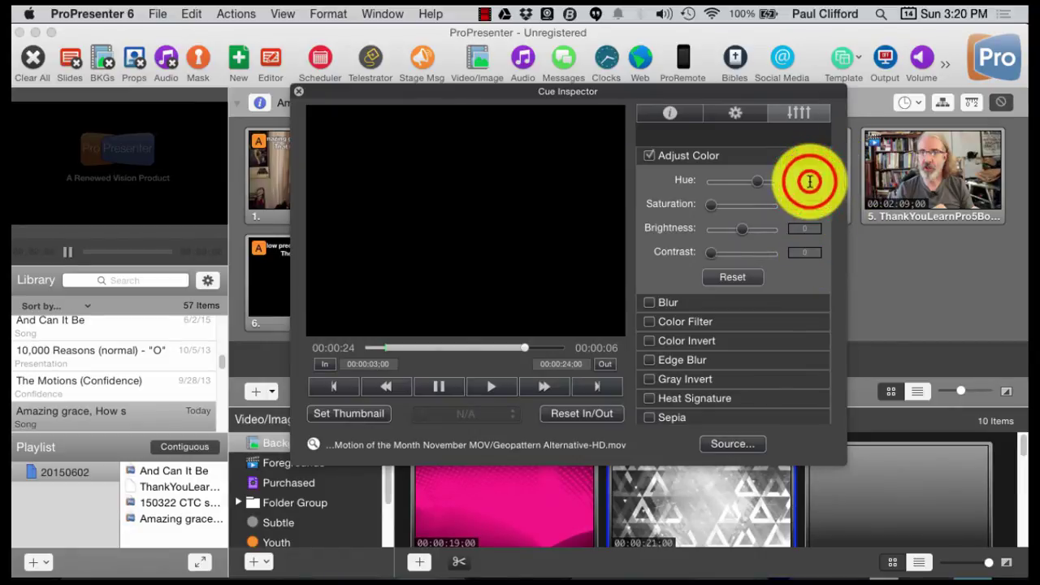
Set the Adjust Color saturation to 1 and contrast to 1 on the Geopattern video
click(816, 203)
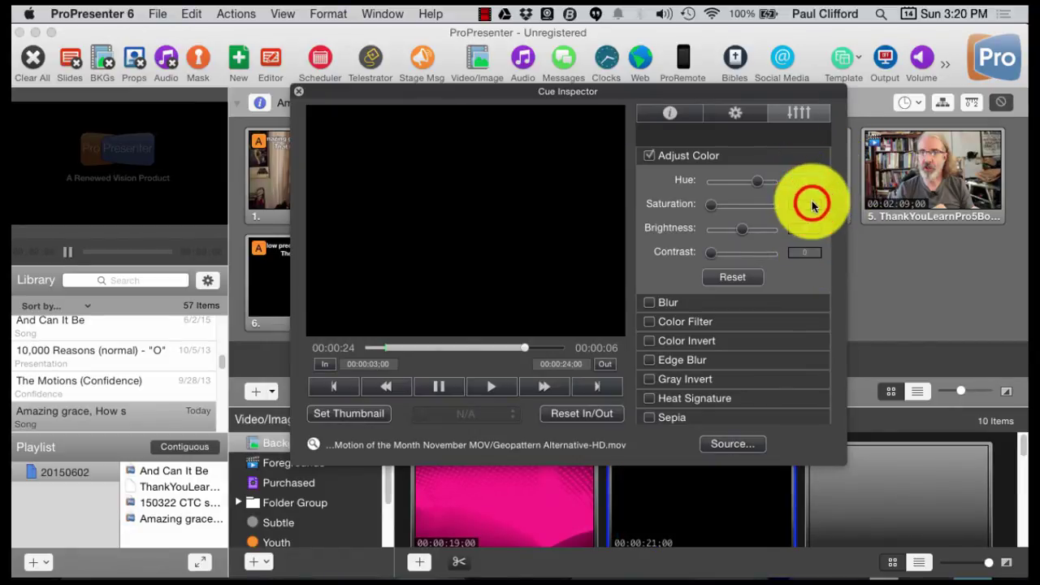
click(812, 205)
text(1)
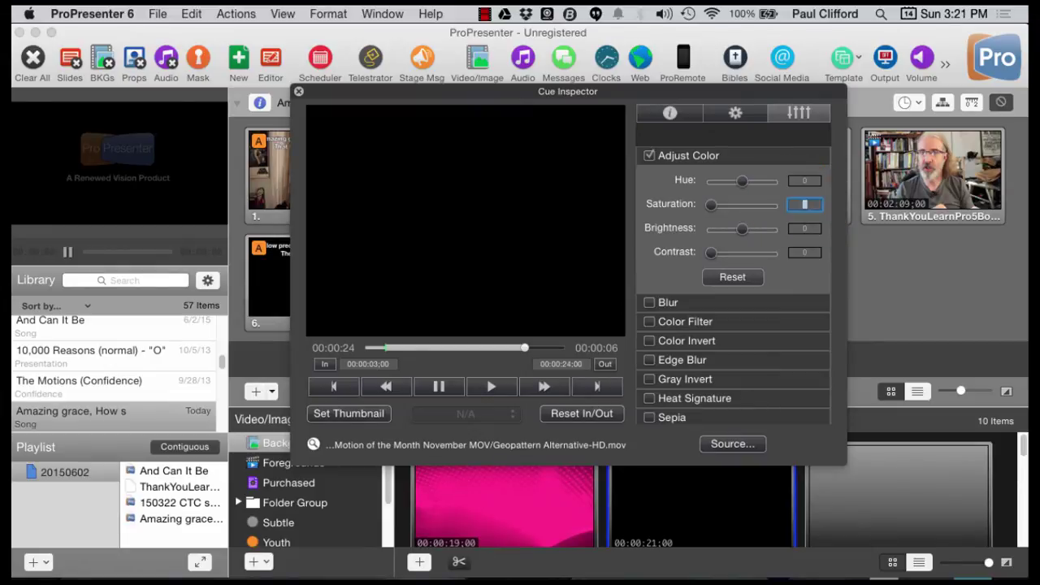
click(729, 253)
click(804, 252)
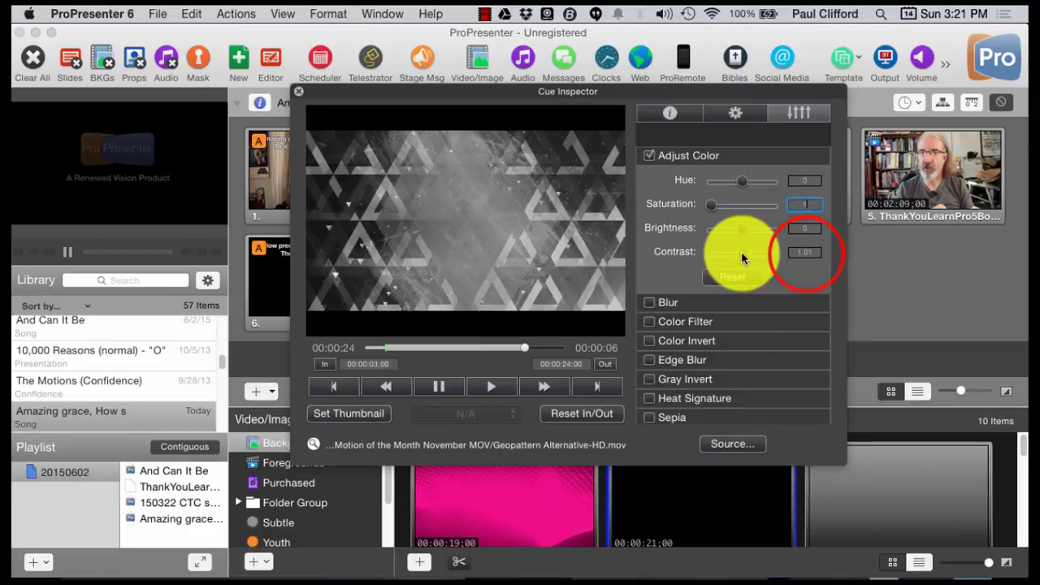
click(805, 251)
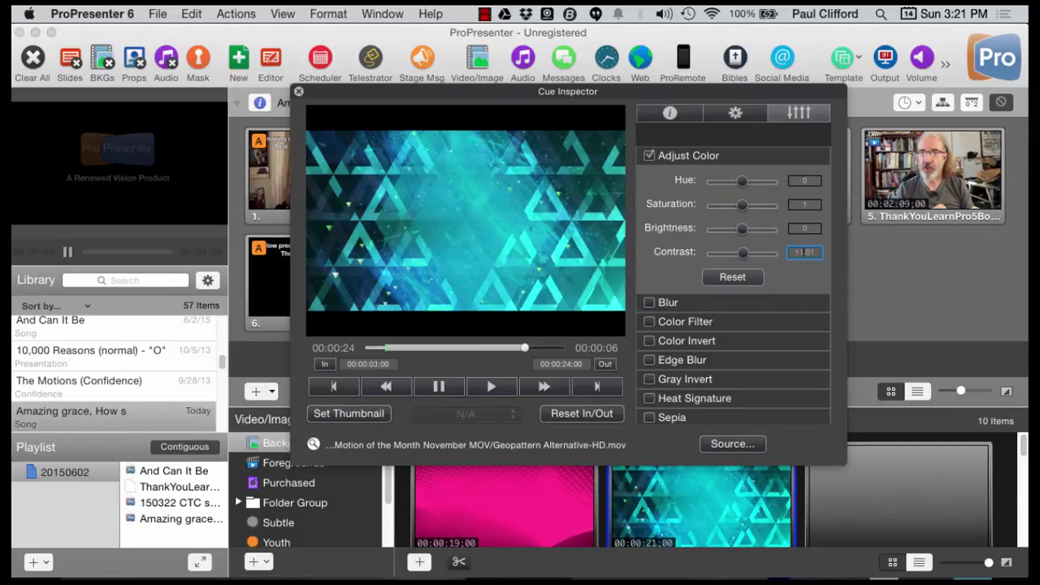
double_click(803, 252)
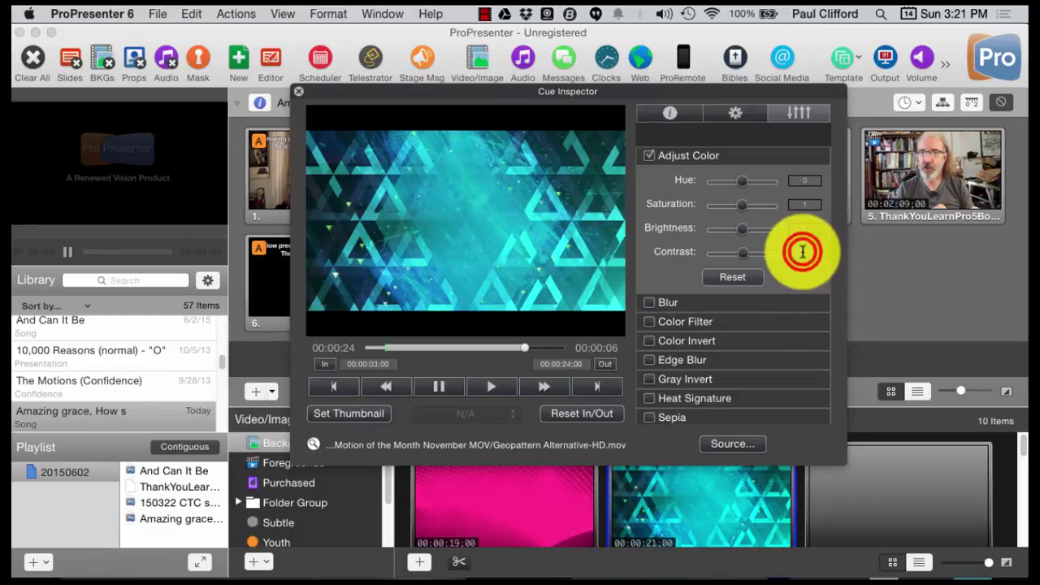
click(799, 265)
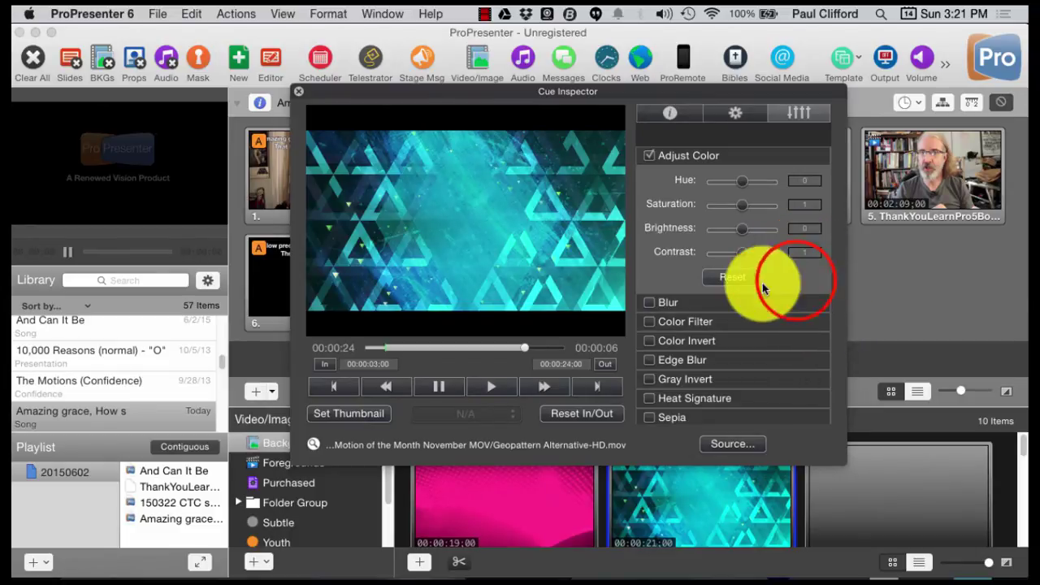
Reset the Adjust Color values to their defaults and turn off that effect
click(731, 280)
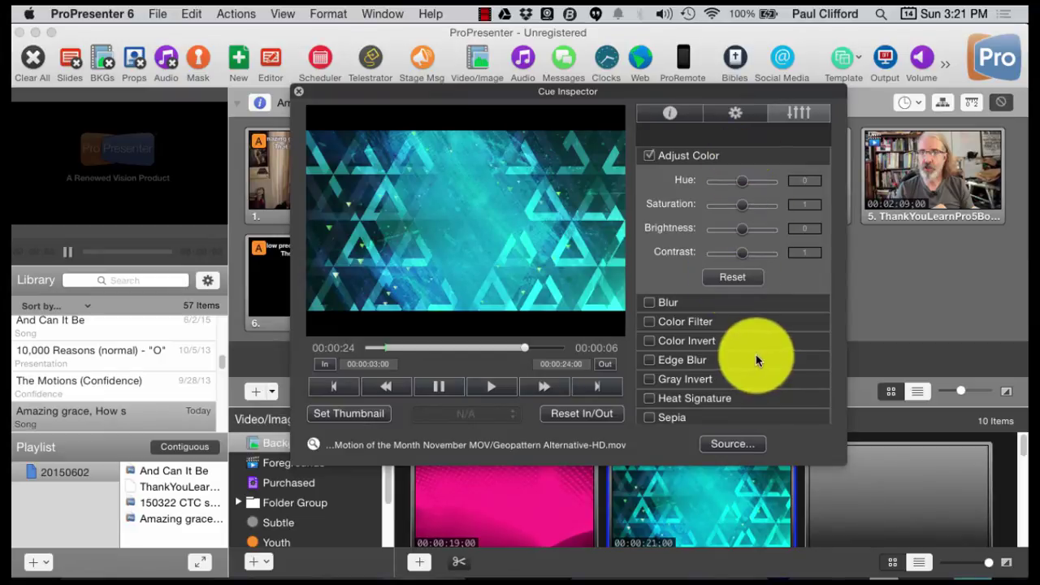
click(647, 155)
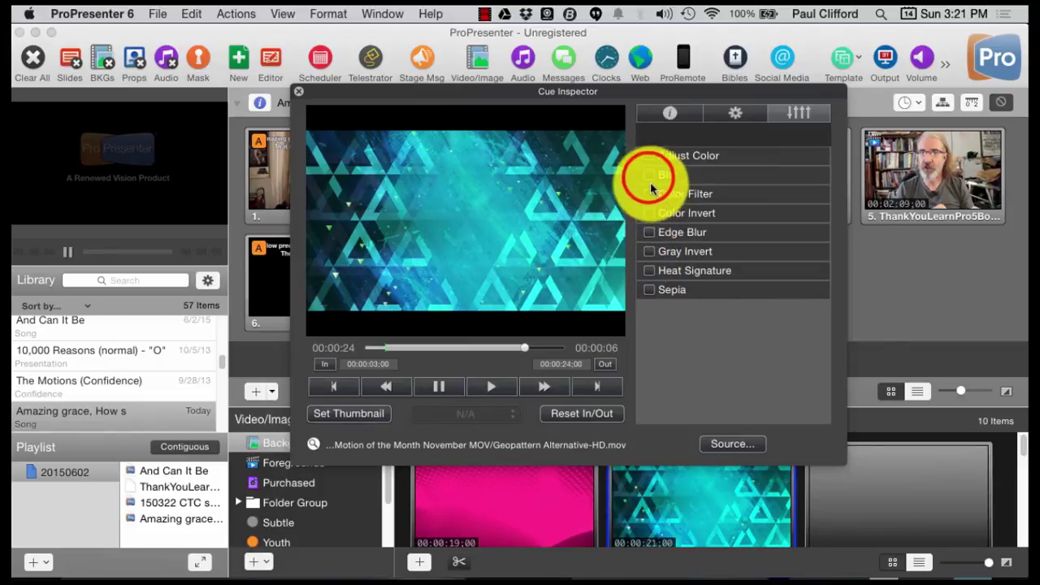
Turn on Blur with an amount of 0.38 and reset the blur amount to its default
click(647, 176)
click(738, 197)
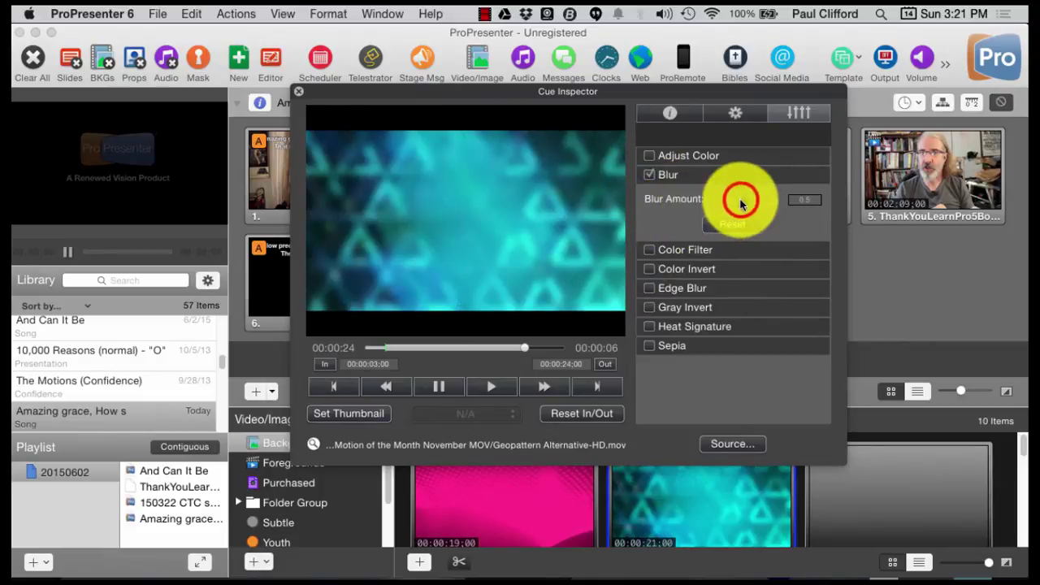
drag(758, 205, 736, 213)
click(734, 223)
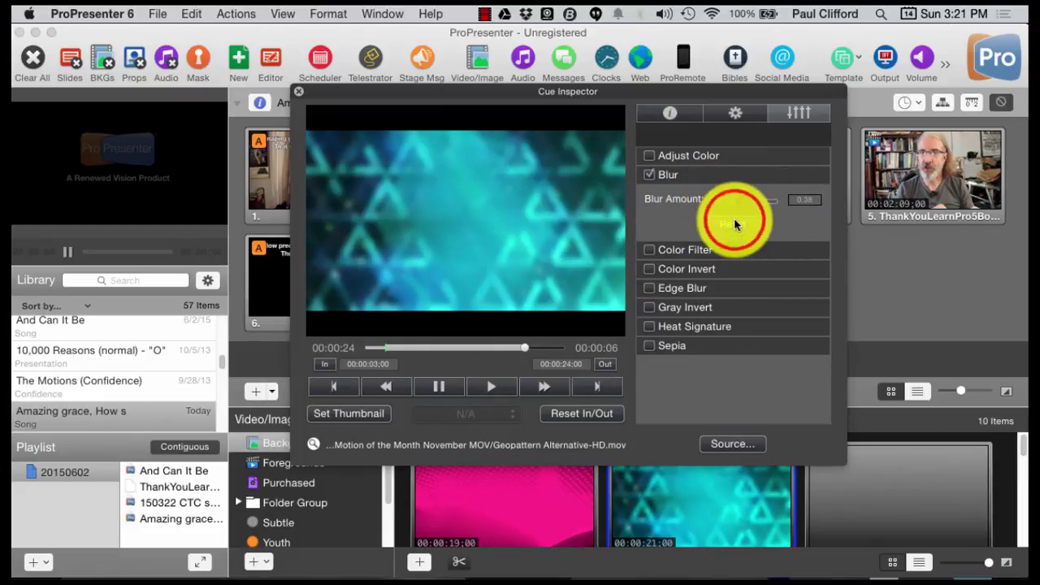
Apply a Color Filter with the Spring green blend color to the video and turn the filter back off
click(649, 250)
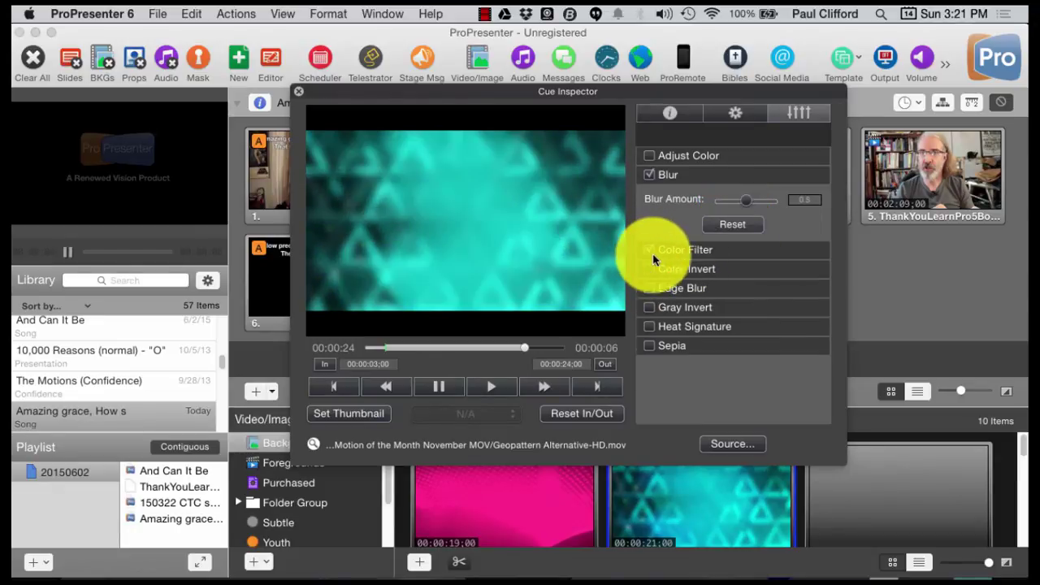
click(729, 275)
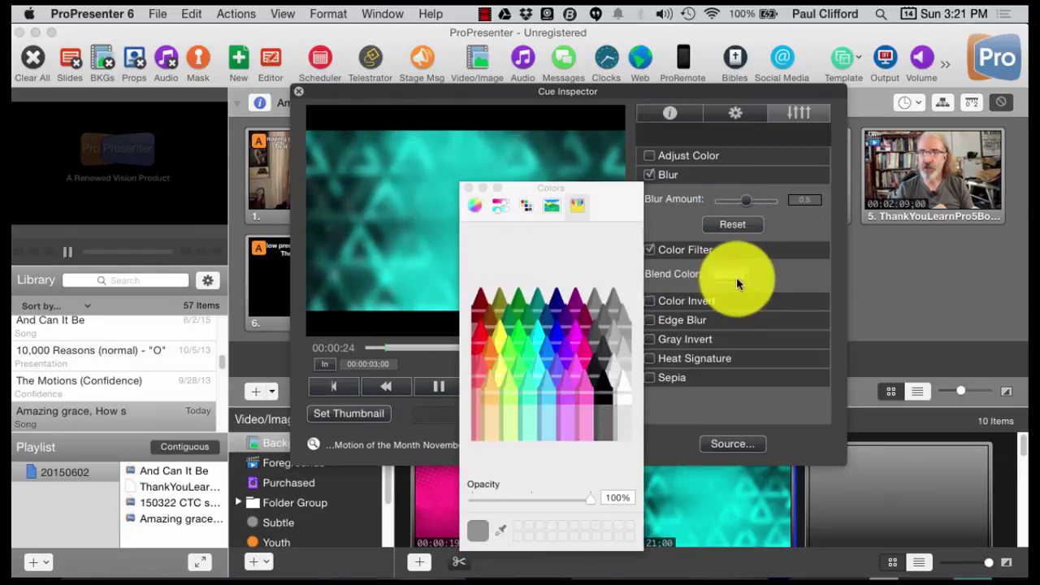
click(518, 333)
click(515, 333)
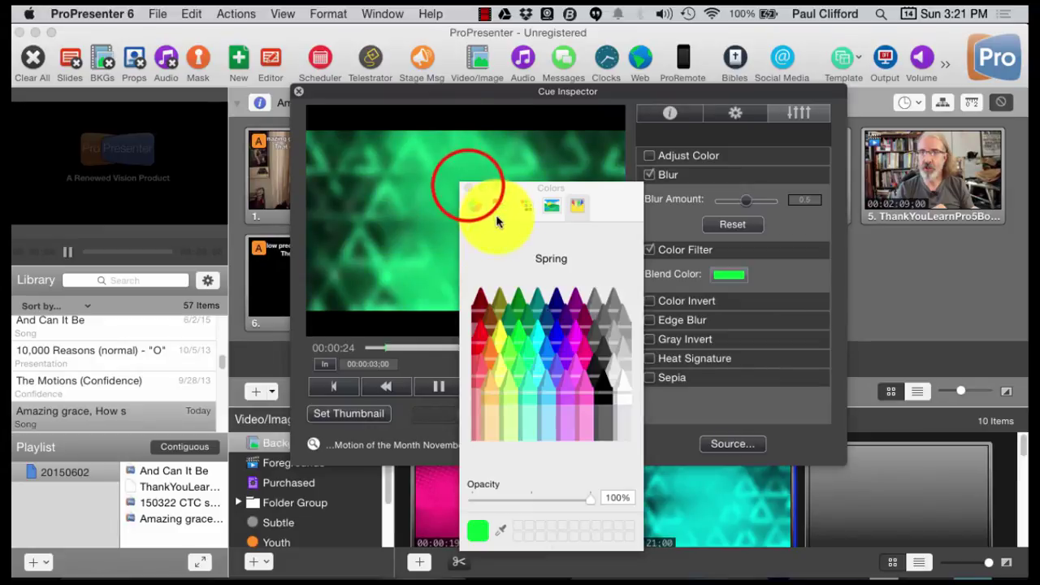
click(470, 190)
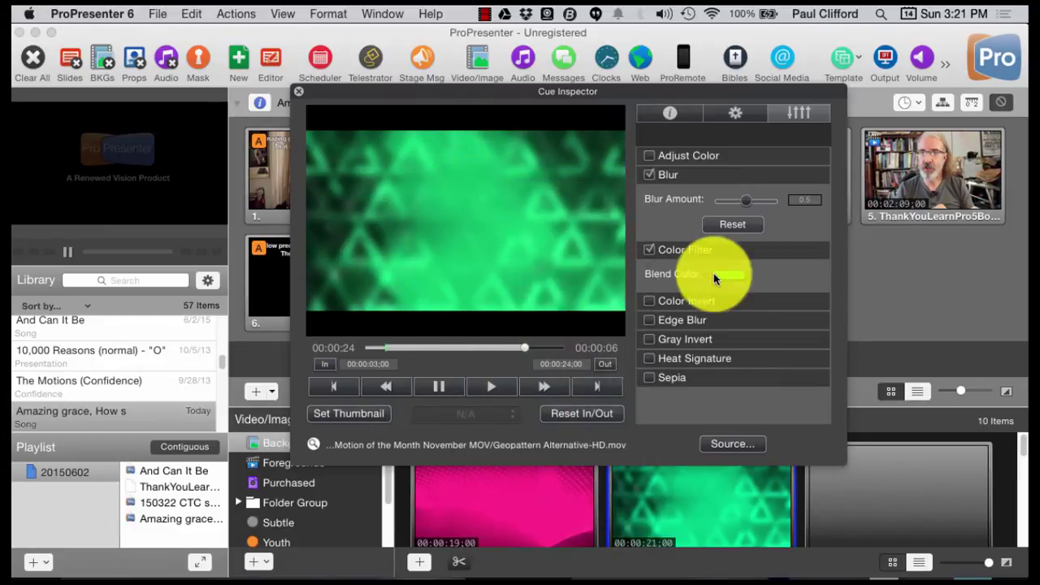
click(649, 250)
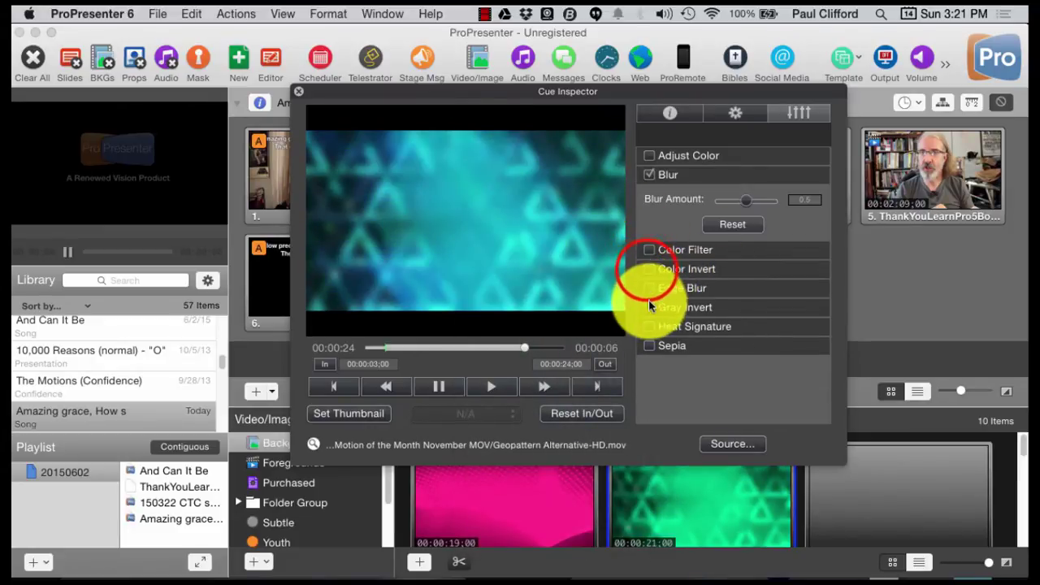
Turn on Color Invert to preview it on the blurred video and switch it back off
click(649, 269)
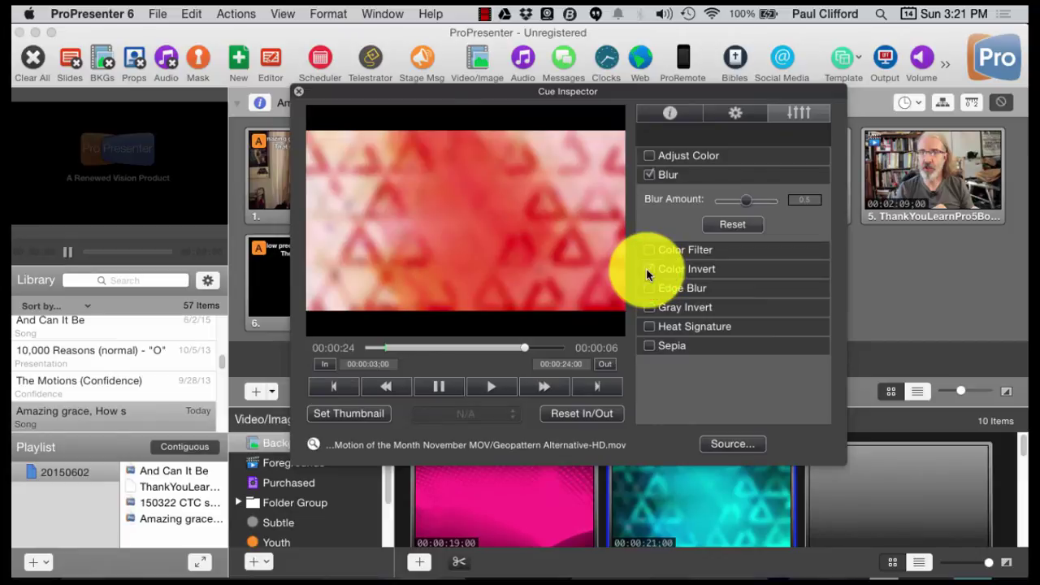
click(701, 269)
click(701, 269)
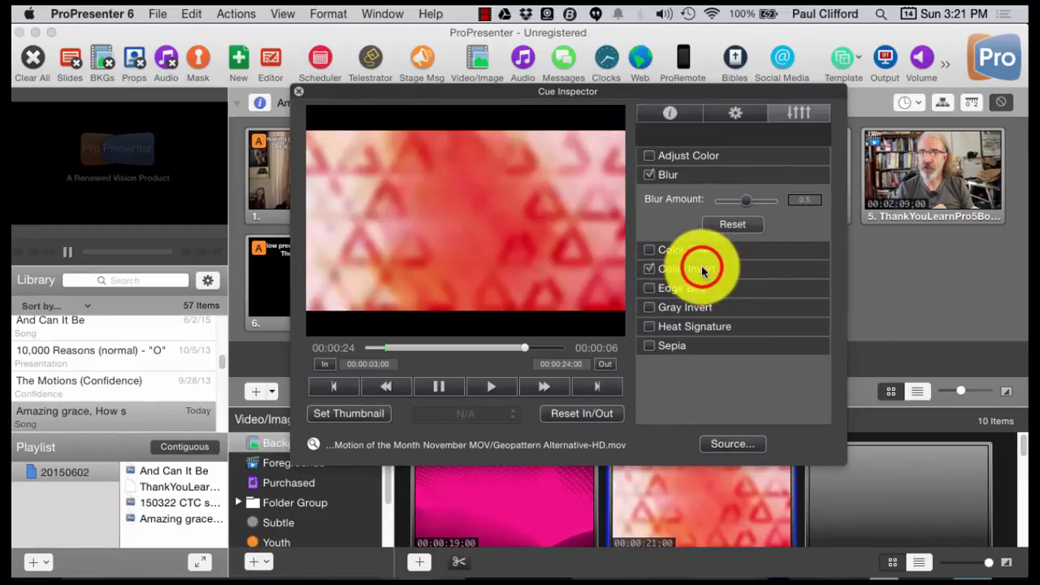
click(701, 269)
Turn on Edge Blur and turn off Blur, toggling Edge Blur off and on to compare the picture
click(683, 288)
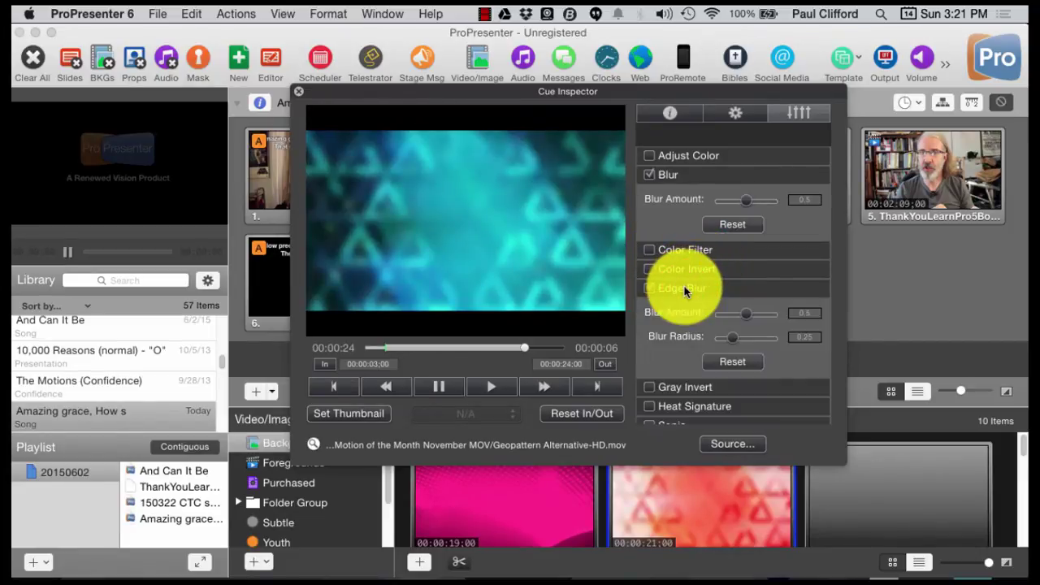
click(650, 176)
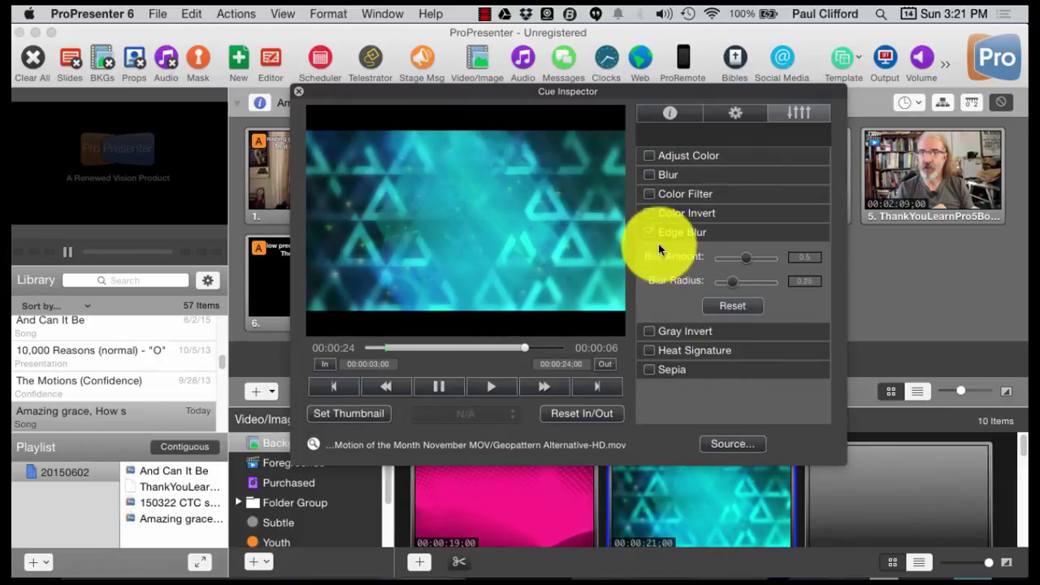
click(653, 236)
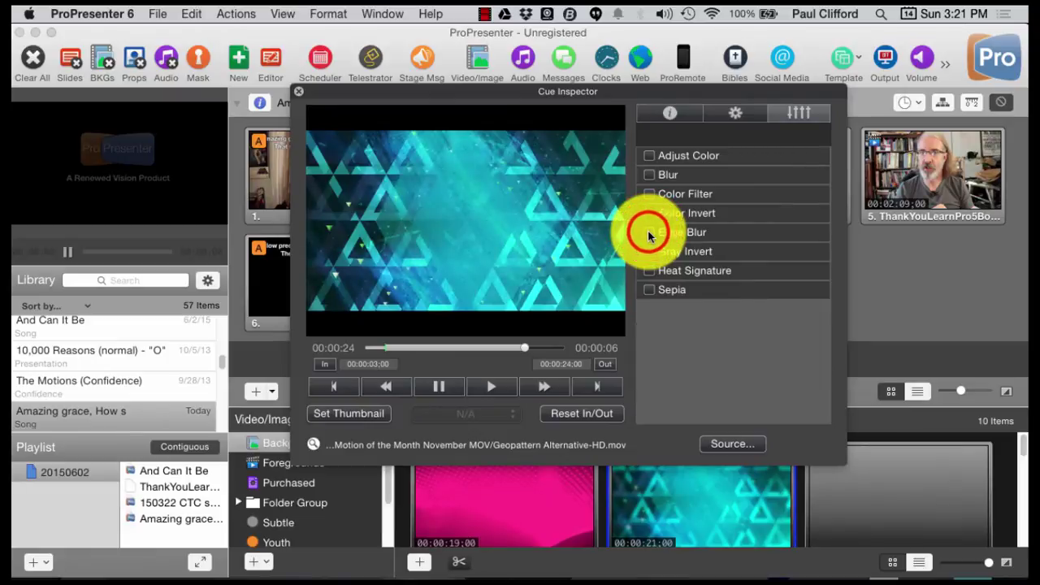
click(650, 233)
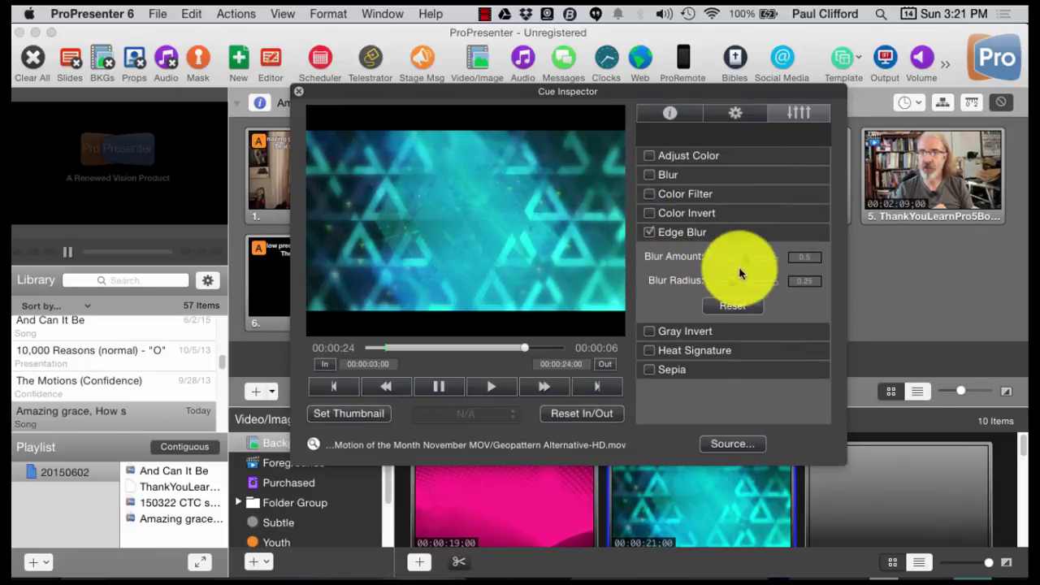
Try an Edge Blur amount of 1 with a radius of 0.24, and reset the Edge Blur values
mouse_move(762, 260)
mouse_down()
mouse_move(750, 260)
mouse_move(793, 262)
mouse_move(722, 263)
mouse_move(752, 264)
mouse_up()
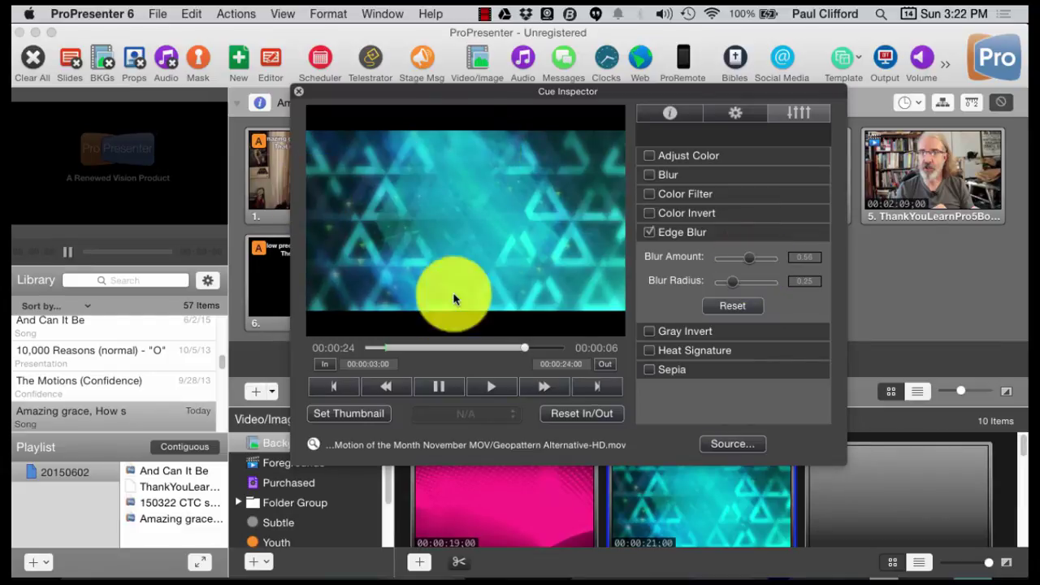
mouse_move(732, 281)
mouse_down()
mouse_move(688, 285)
mouse_move(728, 290)
mouse_up()
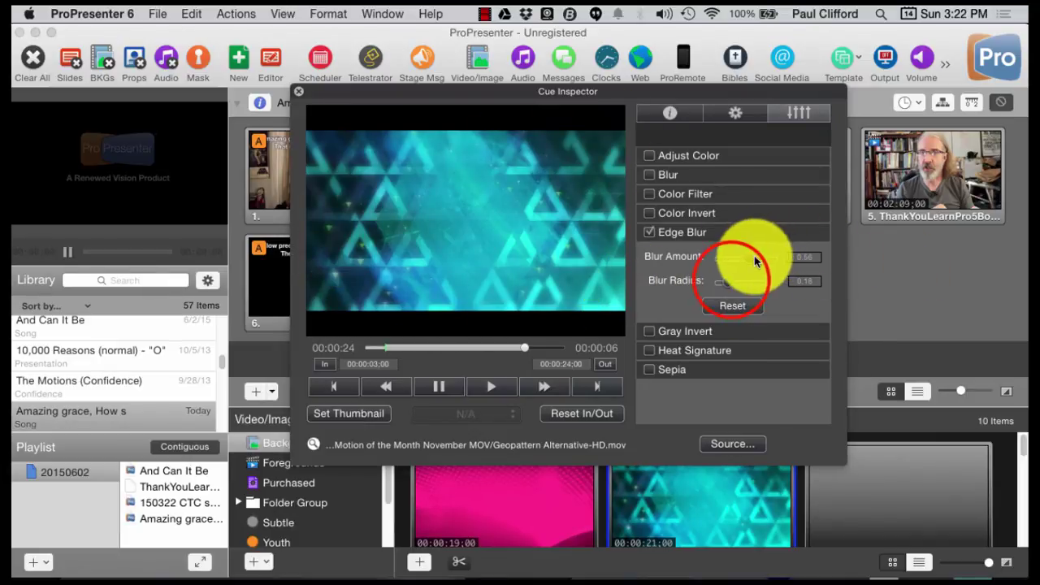
mouse_move(735, 275)
mouse_down()
mouse_move(738, 286)
mouse_move(822, 285)
mouse_move(738, 286)
mouse_up()
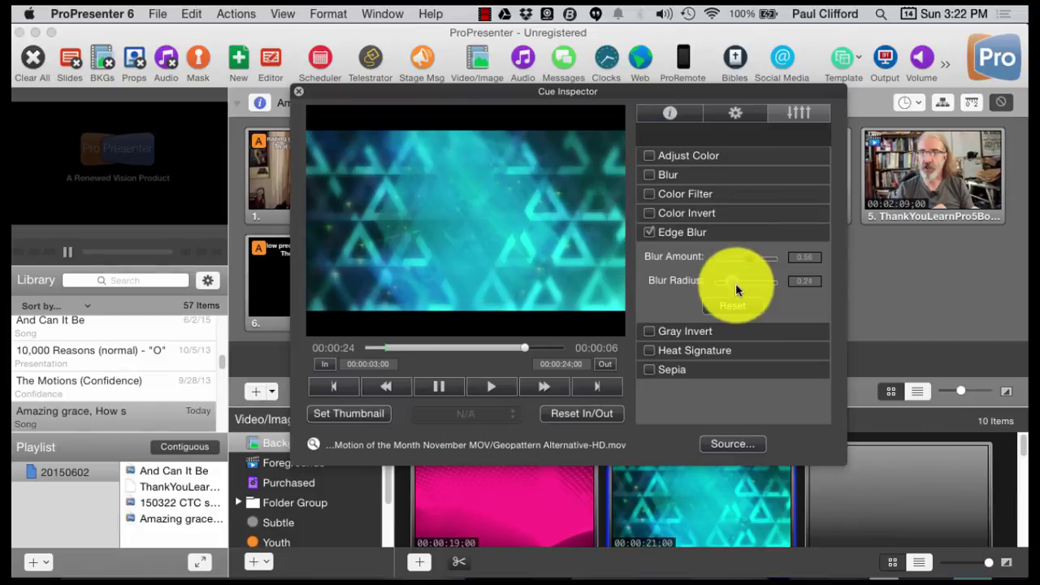
drag(735, 282, 795, 265)
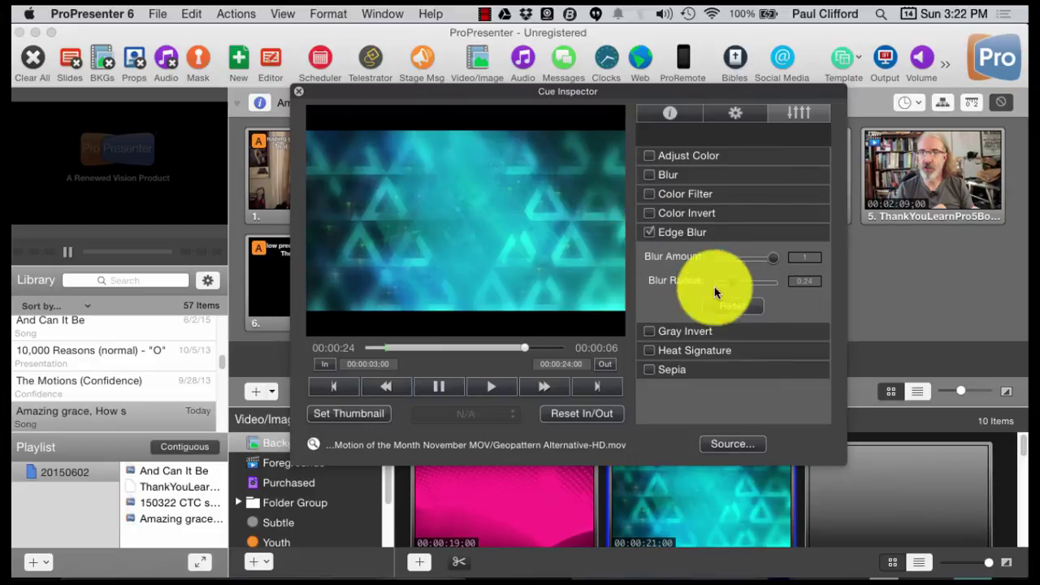
click(719, 309)
Preview Gray Invert and Heat Signature one at a time, turning each effect off again
click(647, 331)
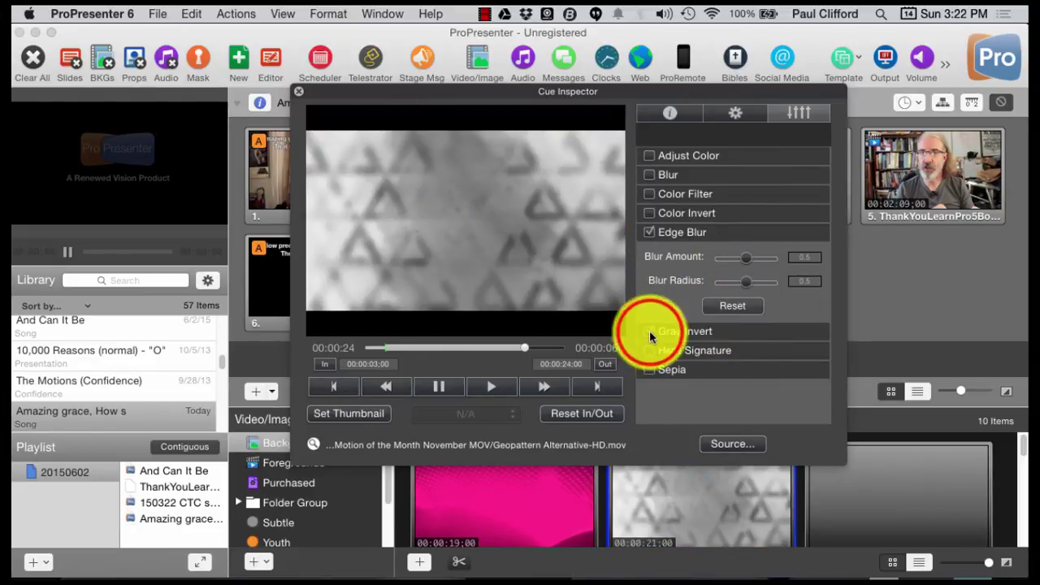
click(649, 331)
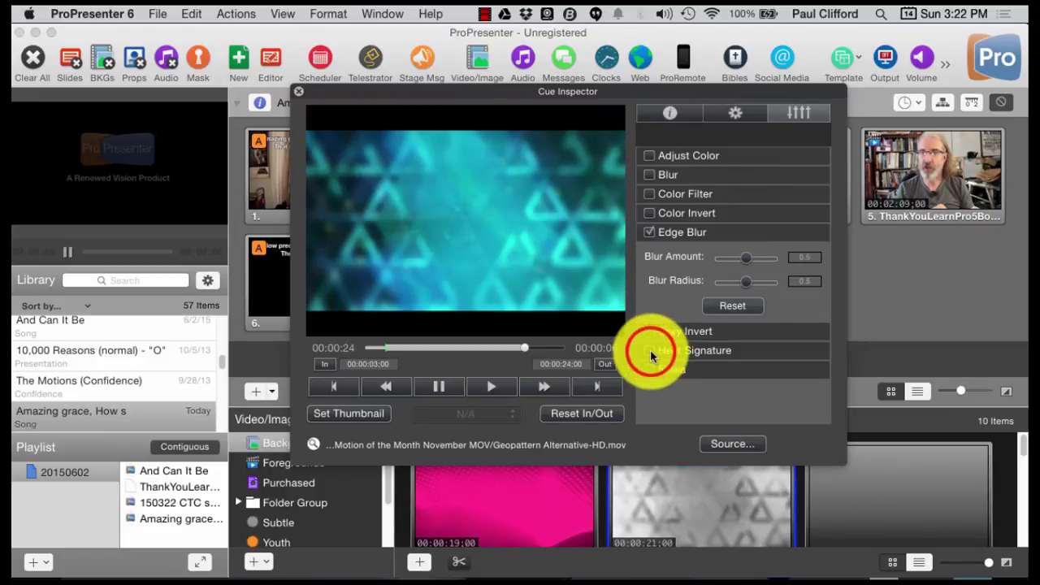
click(650, 354)
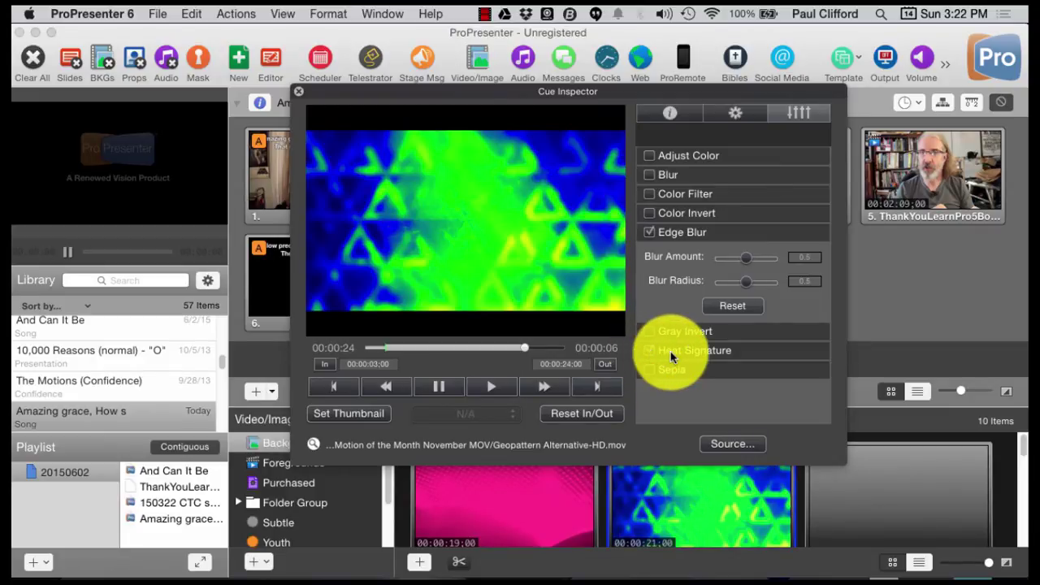
click(648, 350)
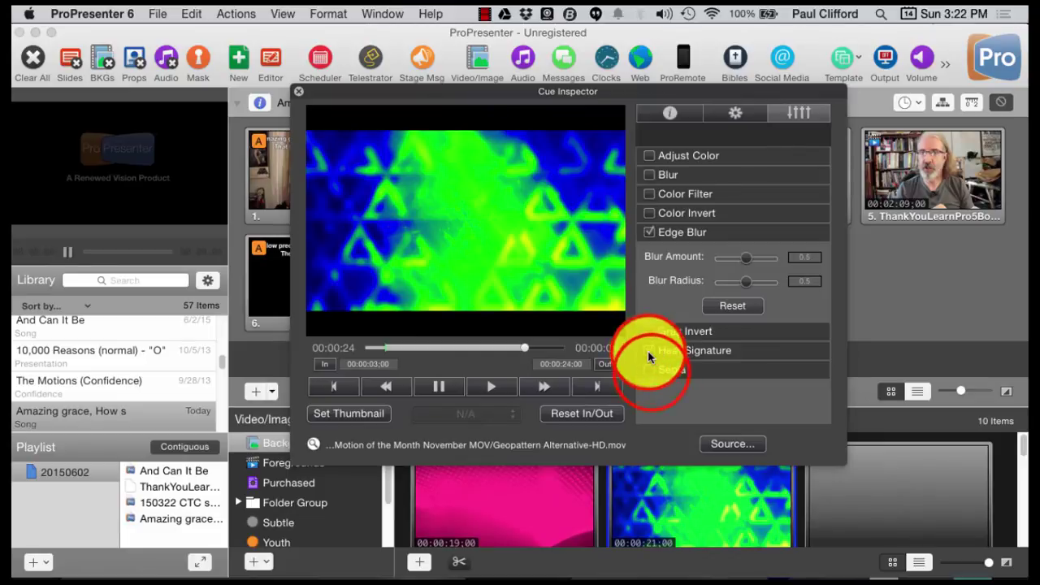
Preview Sepia and turn it off again, and turn off Edge Blur
click(650, 371)
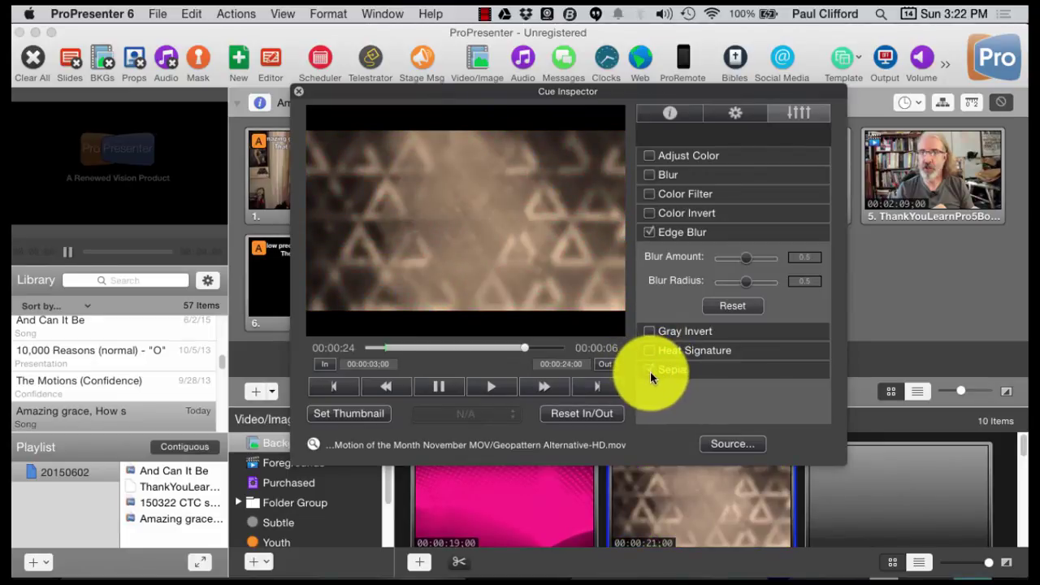
click(649, 372)
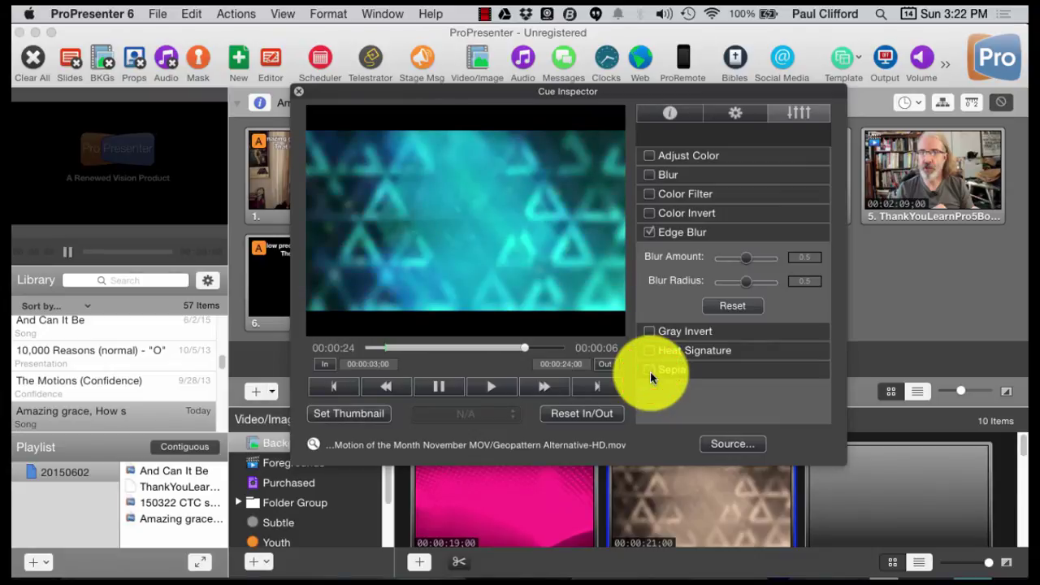
click(648, 232)
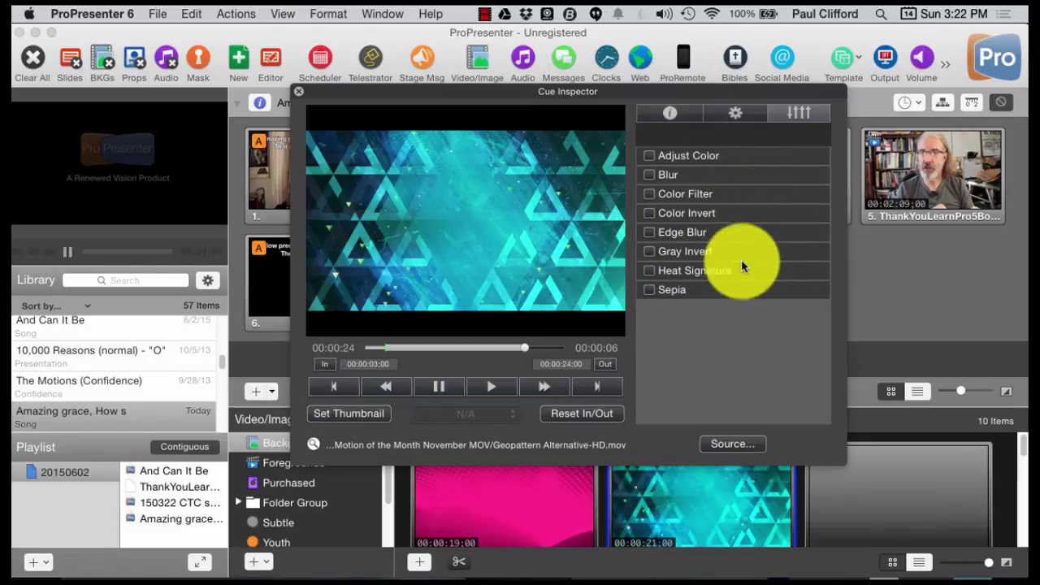
Turn on Adjust Color, Color Invert and Gray Invert together to combine several effects on the video
click(647, 157)
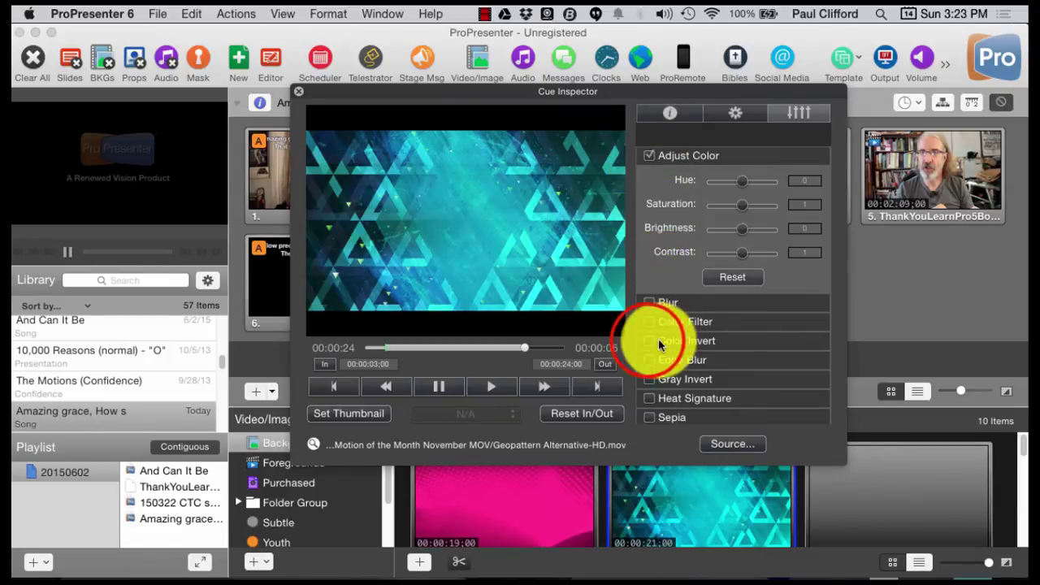
click(649, 346)
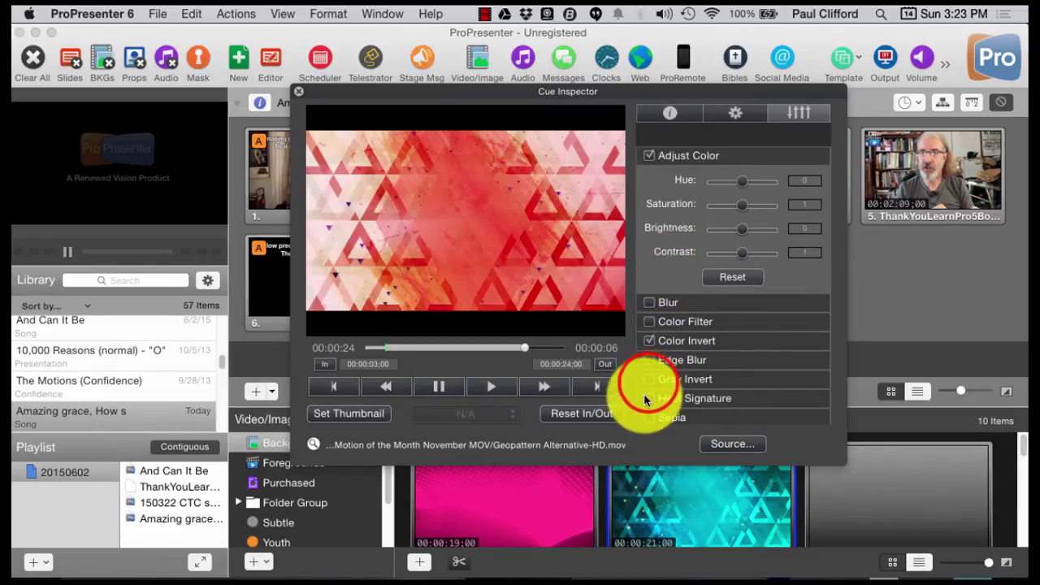
click(649, 386)
click(649, 362)
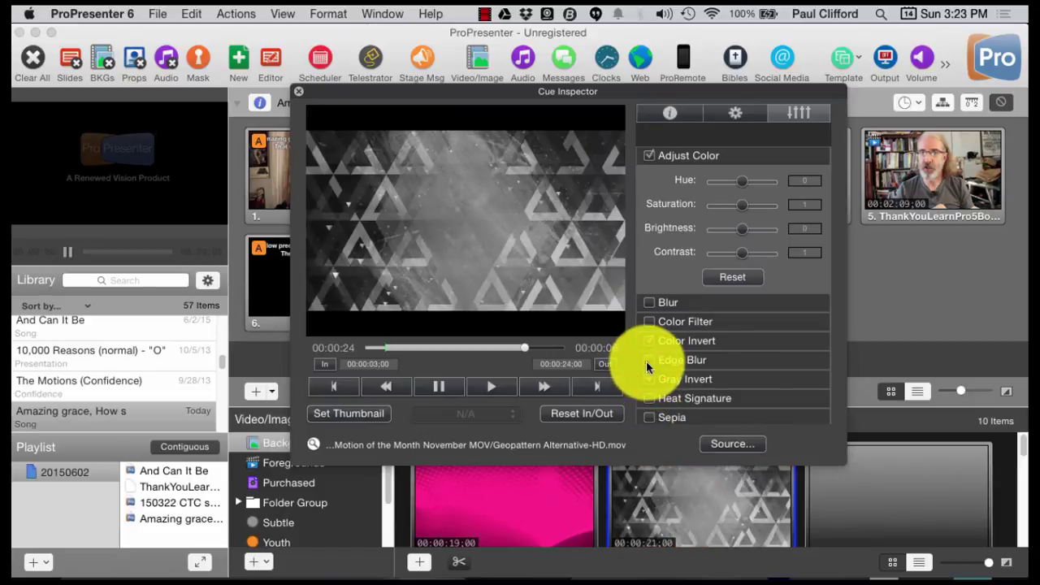
Turn on Edge Blur for the Geopattern video and turn off Color Invert and Gray Invert
click(648, 335)
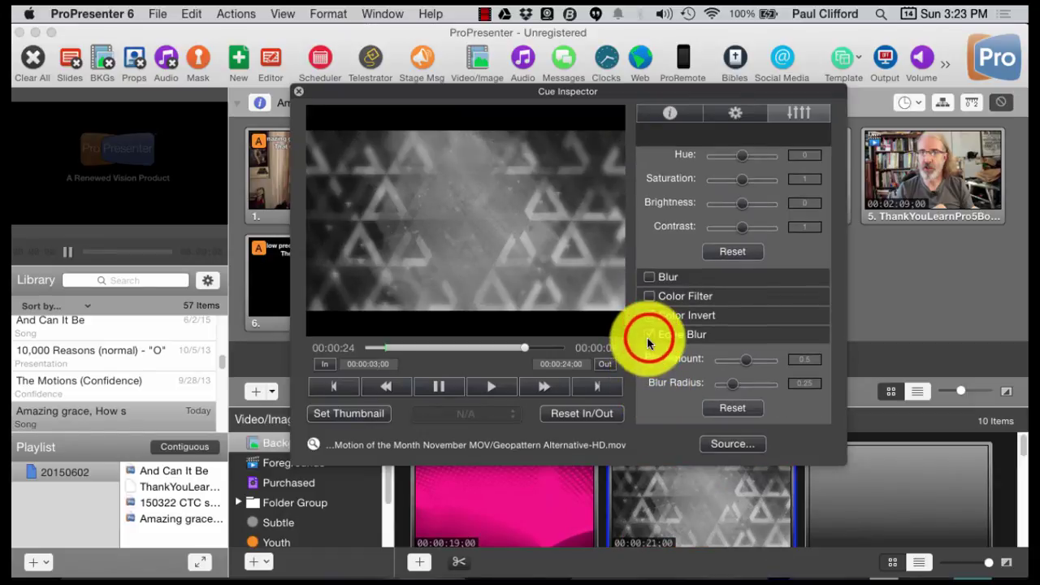
click(650, 353)
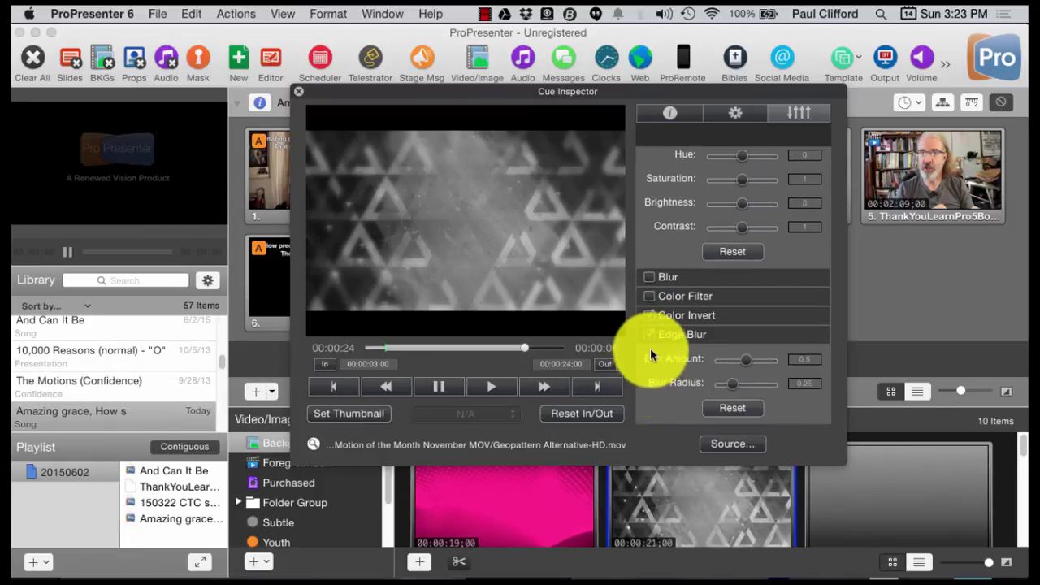
click(651, 317)
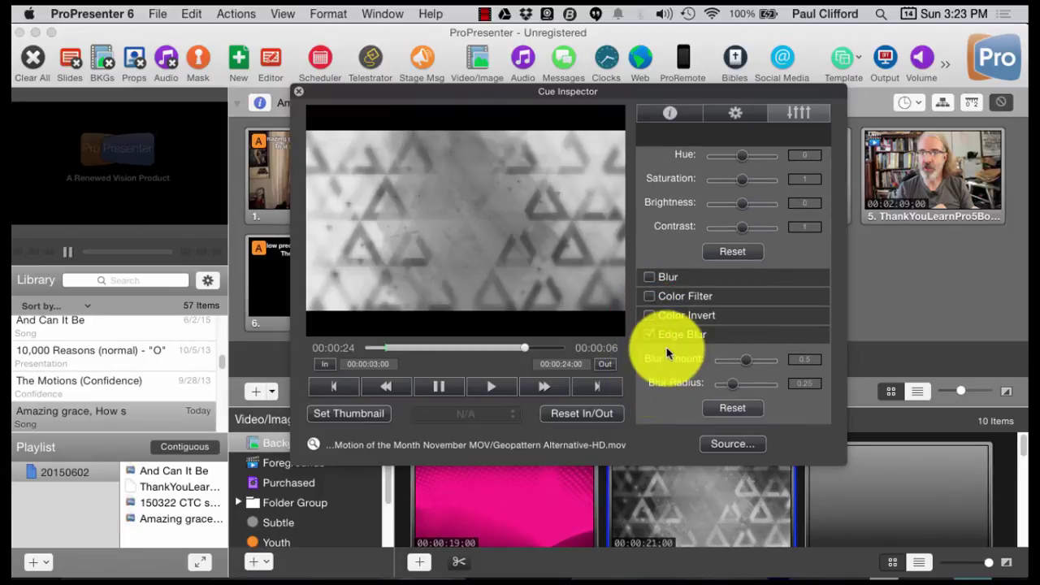
scroll(666, 349, down, 2)
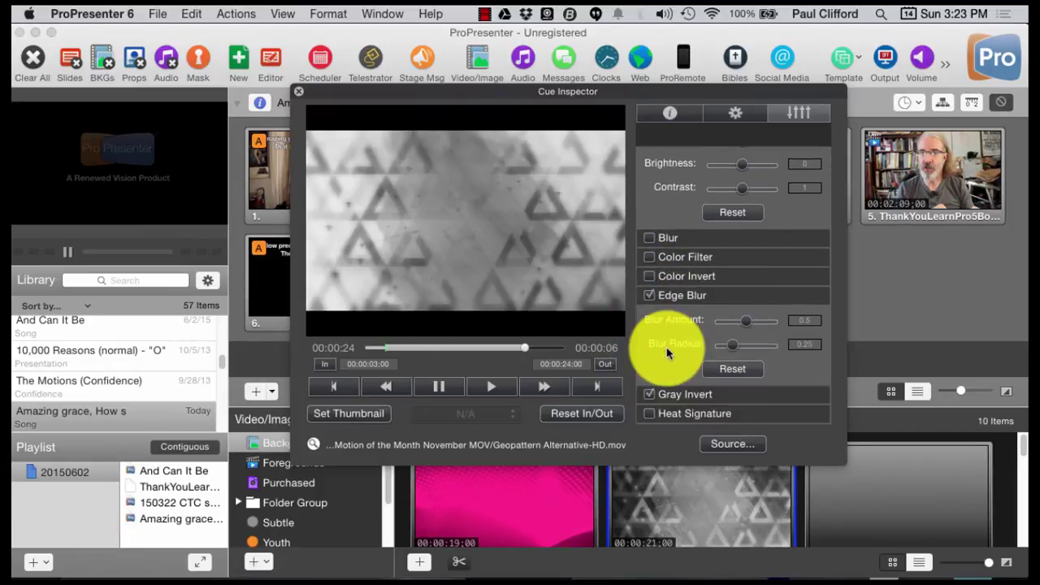
click(649, 393)
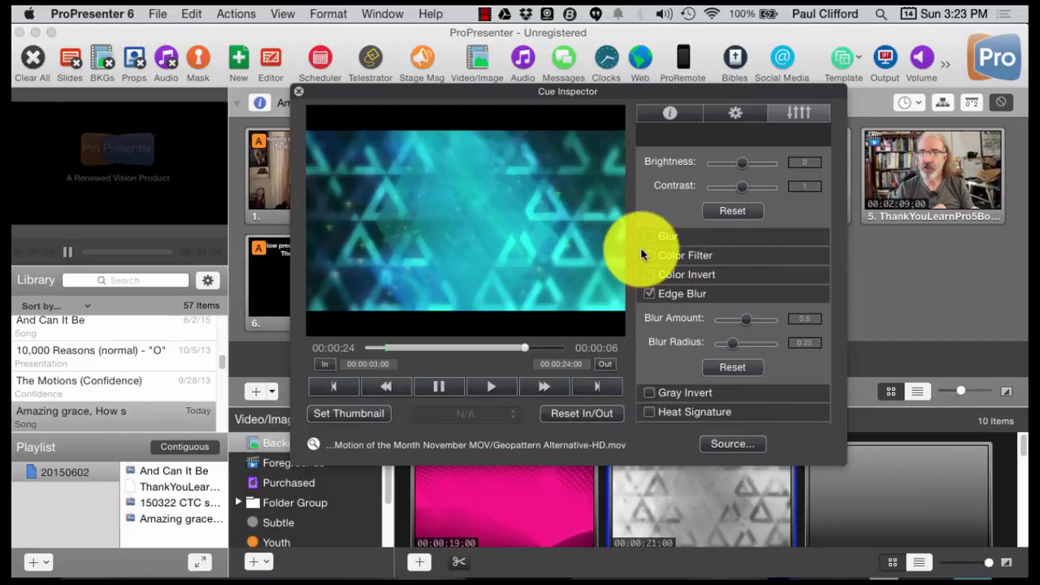
Try a hue of 1.93 in the video's Adjust Color effect
scroll(650, 256, up, 1)
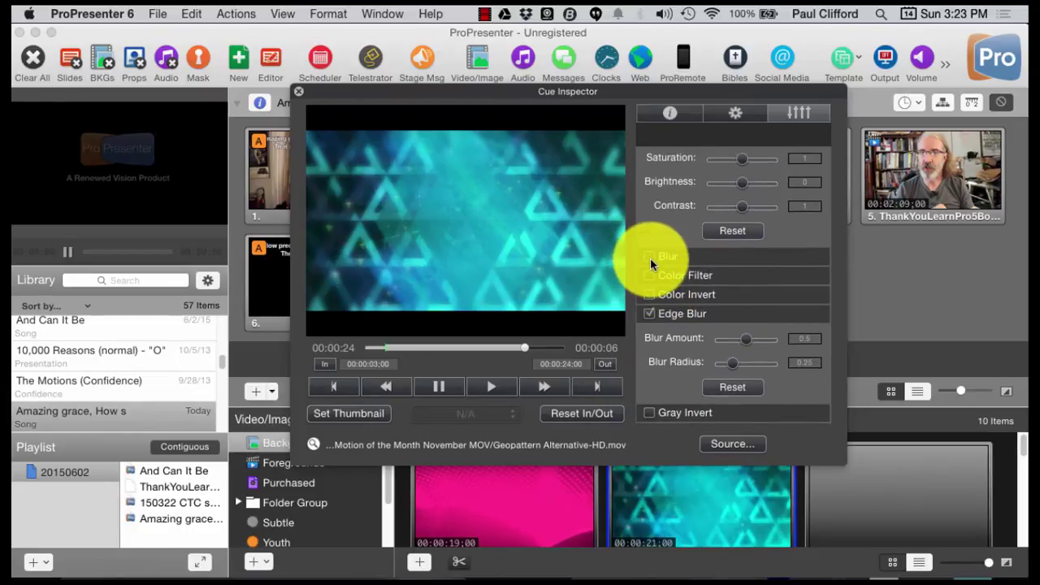
scroll(751, 195, up, 2)
drag(747, 184, 764, 180)
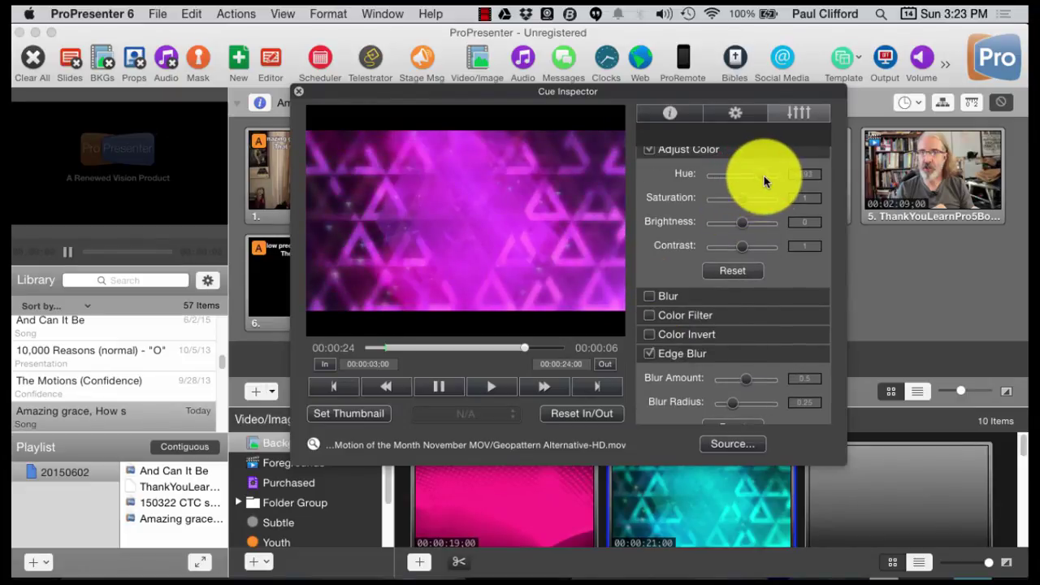
Turn on Color Filter for the video and set its blend color to the light orange crayon
click(649, 315)
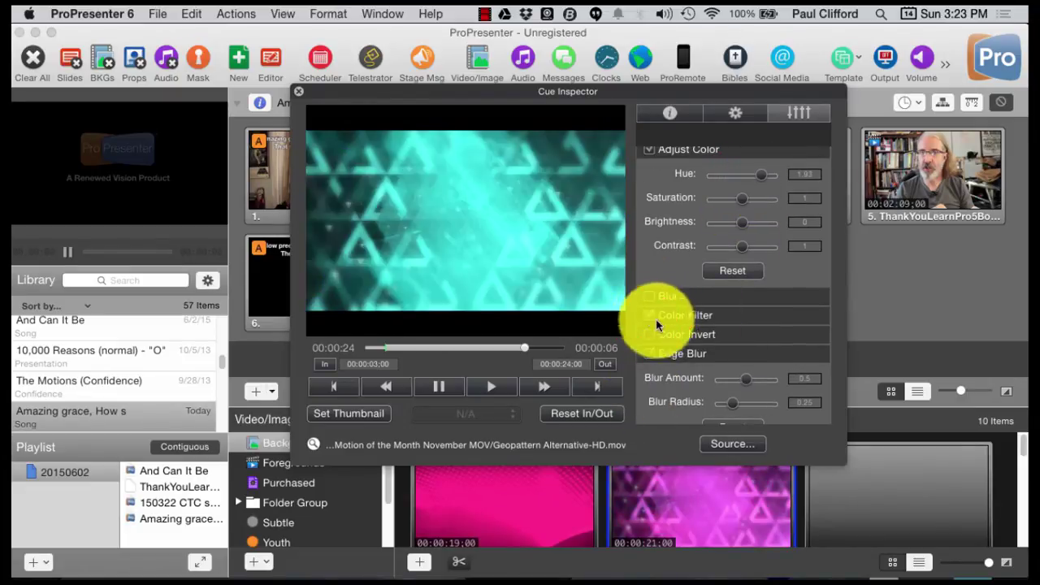
click(726, 340)
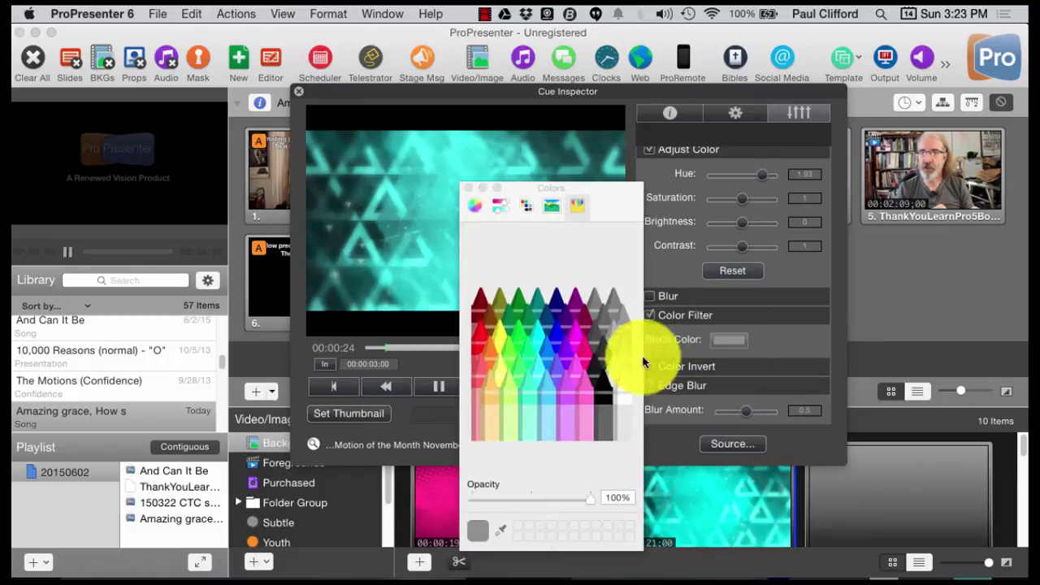
drag(480, 382, 492, 388)
click(468, 187)
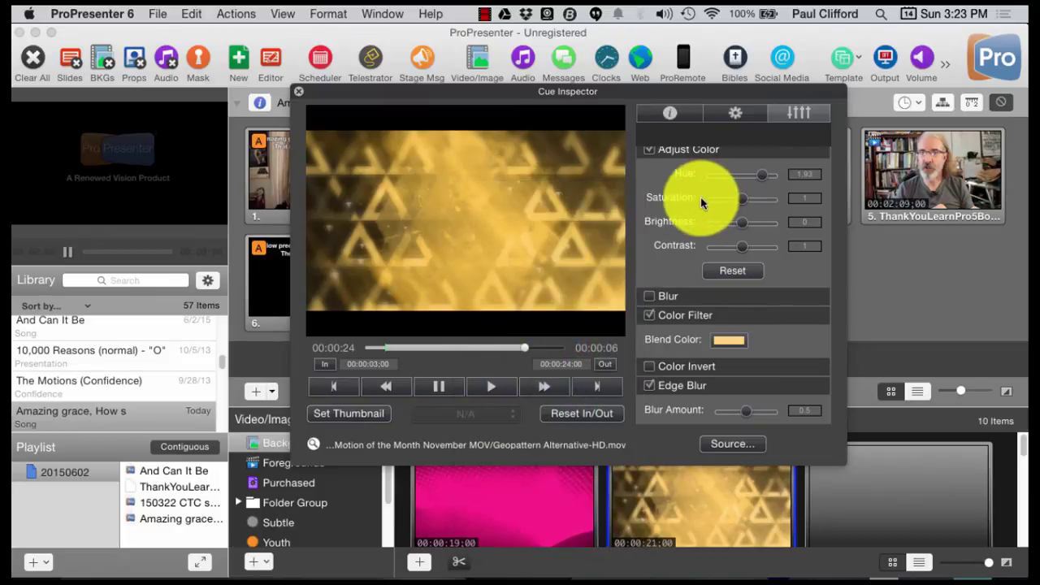
Turn Adjust Color off and on again, and set its hue to -1.61 and its saturation to 1.62
click(650, 151)
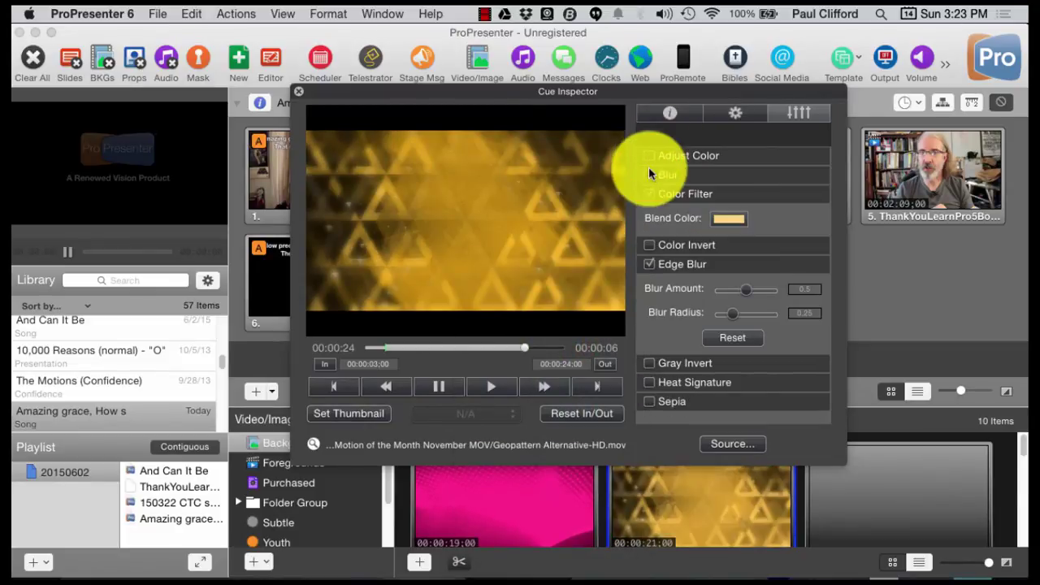
click(648, 173)
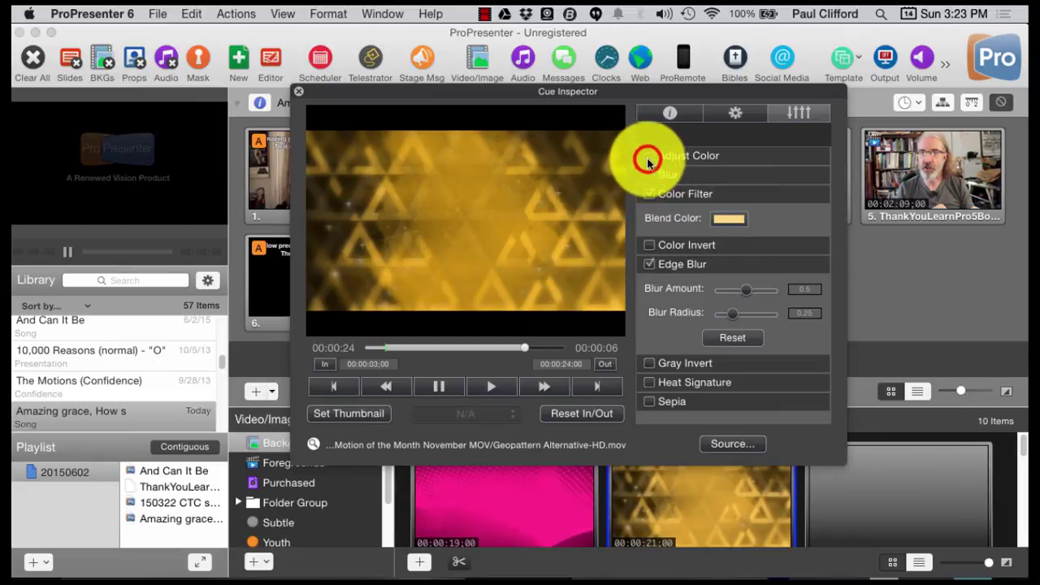
click(648, 157)
mouse_move(742, 180)
mouse_down()
mouse_move(757, 190)
mouse_move(728, 189)
mouse_up()
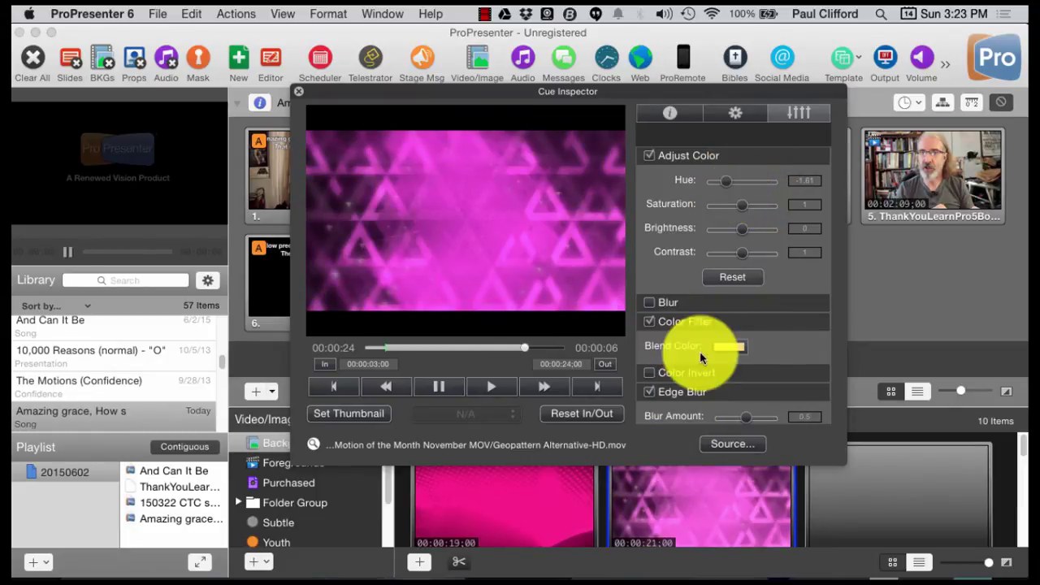
click(738, 209)
drag(739, 208, 761, 209)
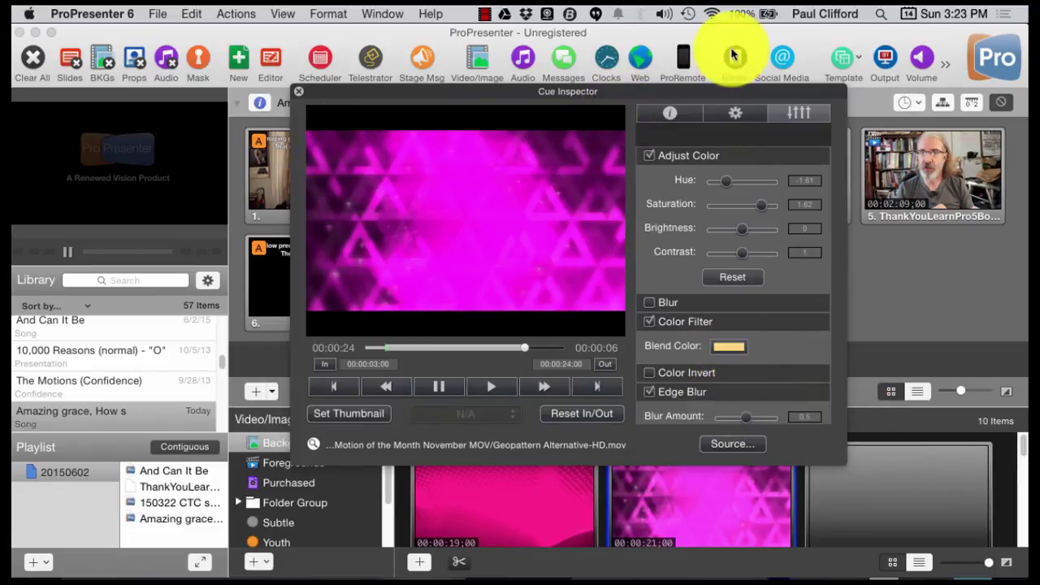
View the video's general information and available transitions, leaving the transition at Default, and close the Cue Inspector
click(672, 115)
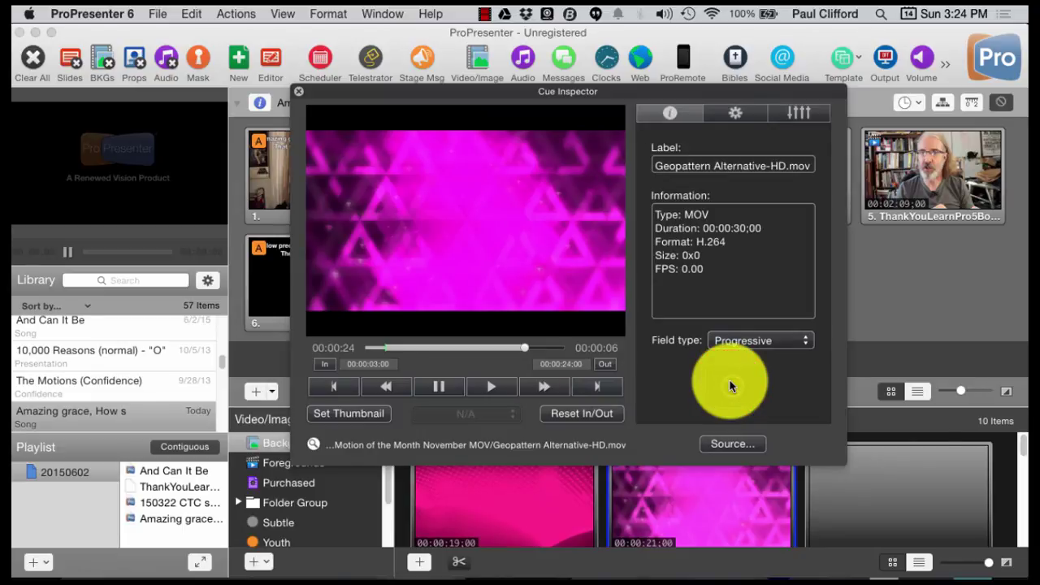
click(729, 387)
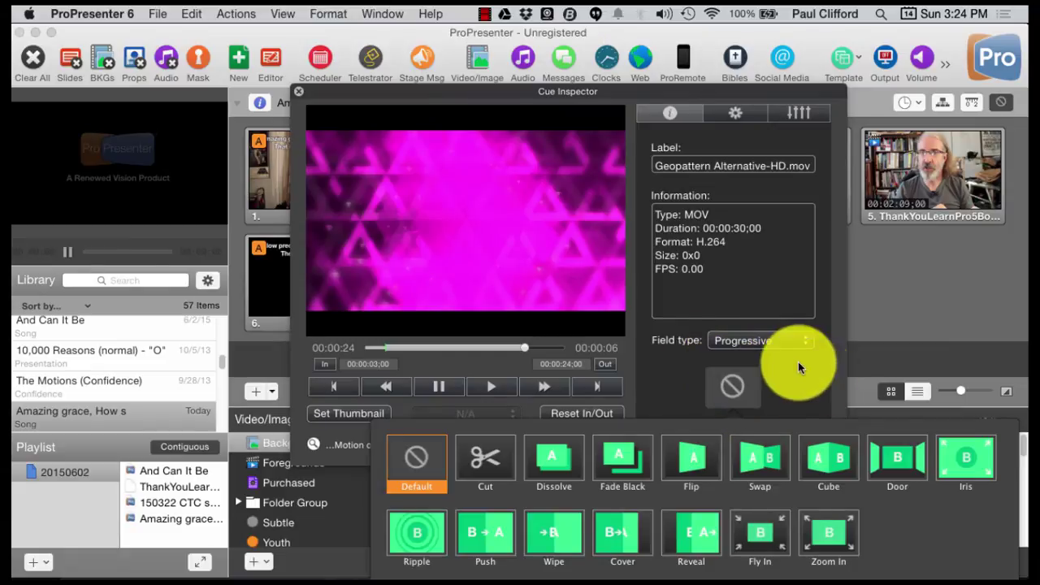
click(777, 379)
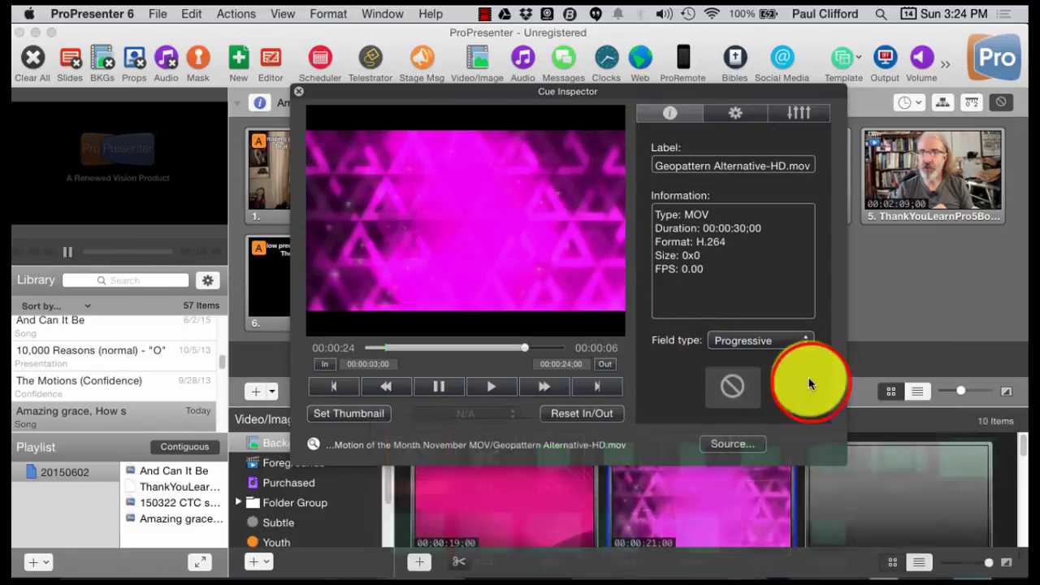
click(299, 91)
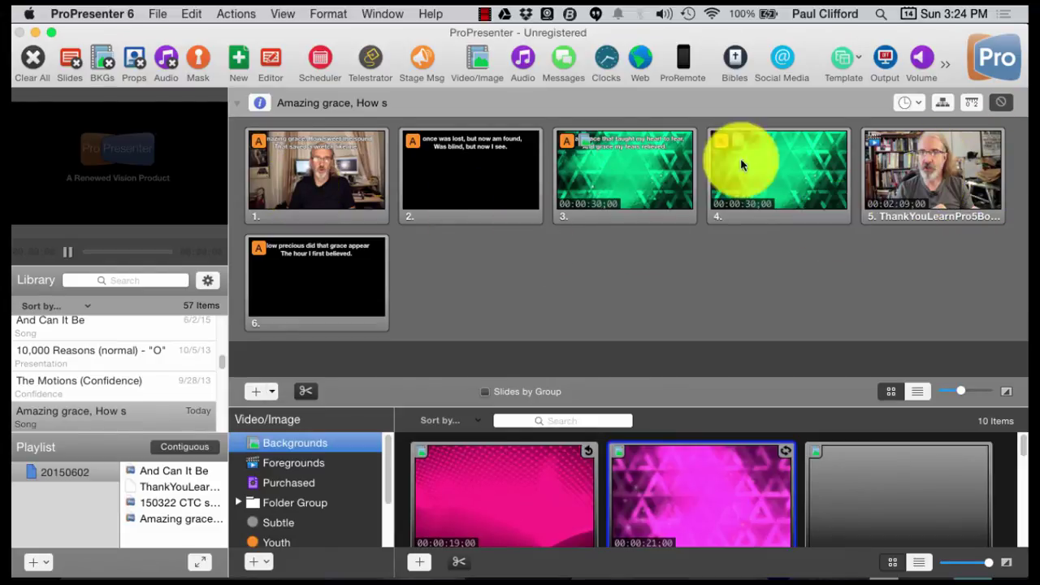
Clear the props layer from the output
click(135, 57)
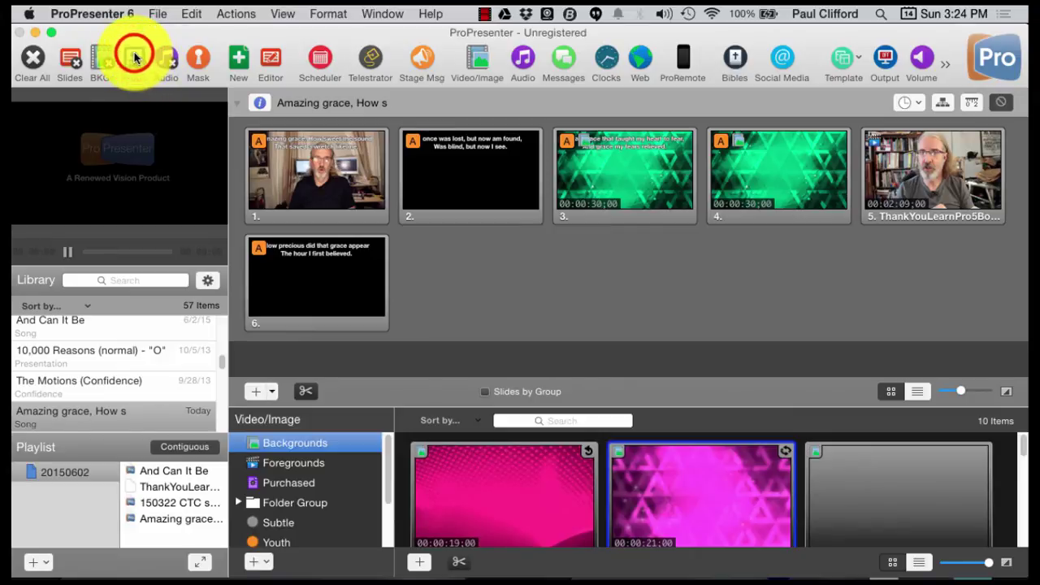